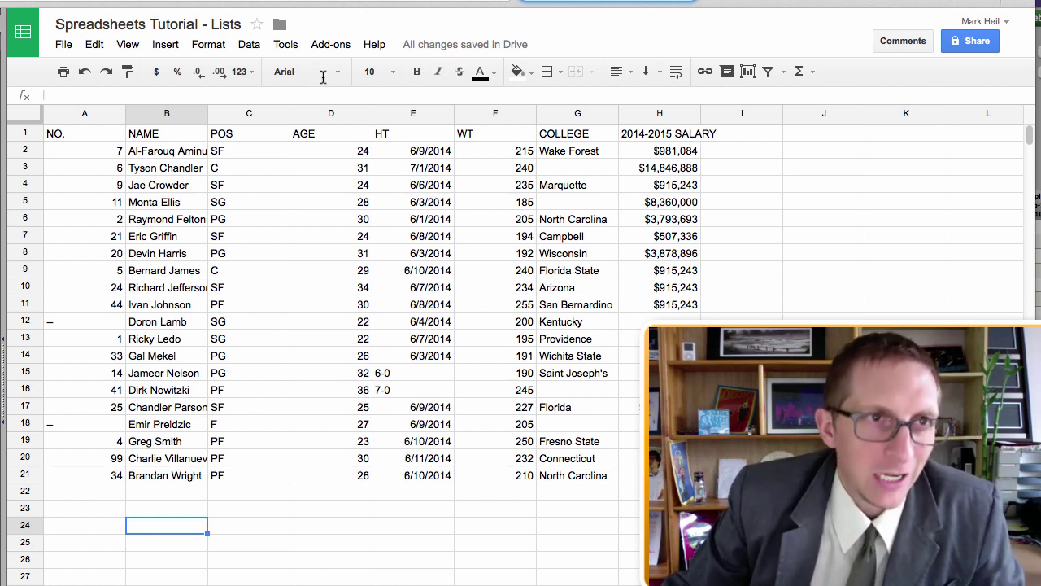
# - Load espn.go.com/nba/ in a new browser tab
pyautogui.press('super+t')
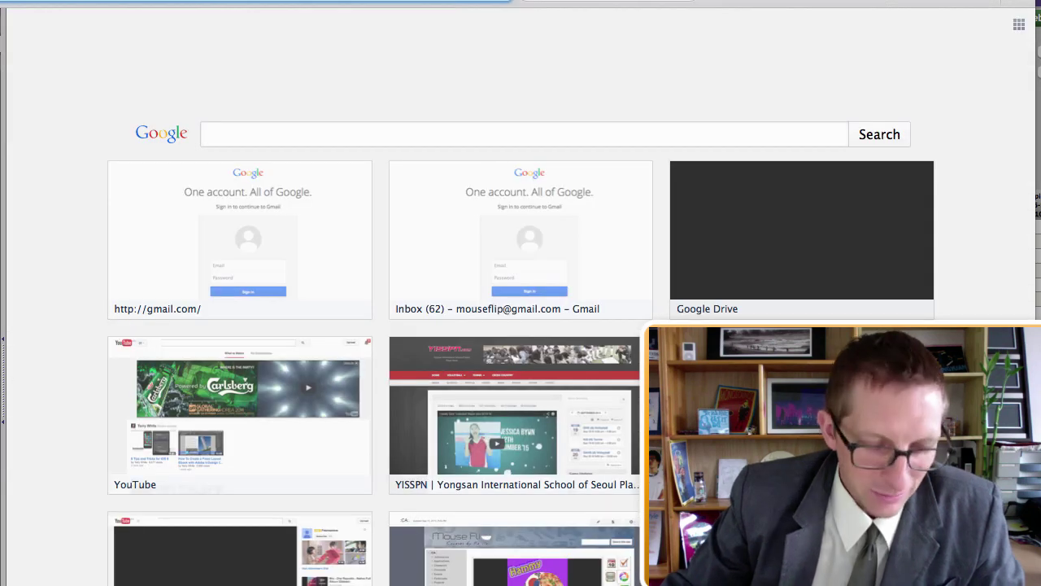
pyautogui.write('espn.go.com/nba/')
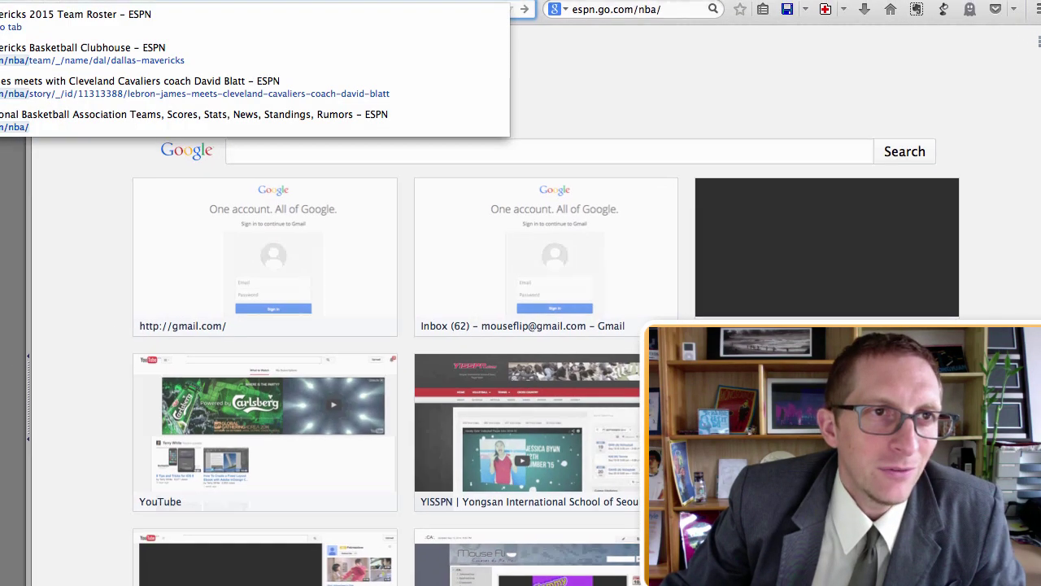
pyautogui.press('Escape')
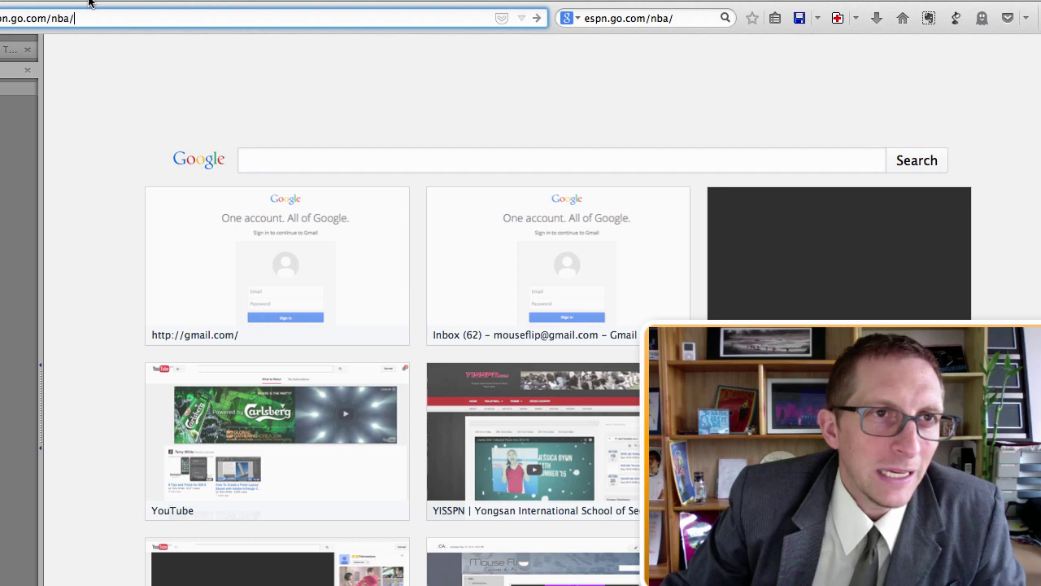
pyautogui.press('Return')
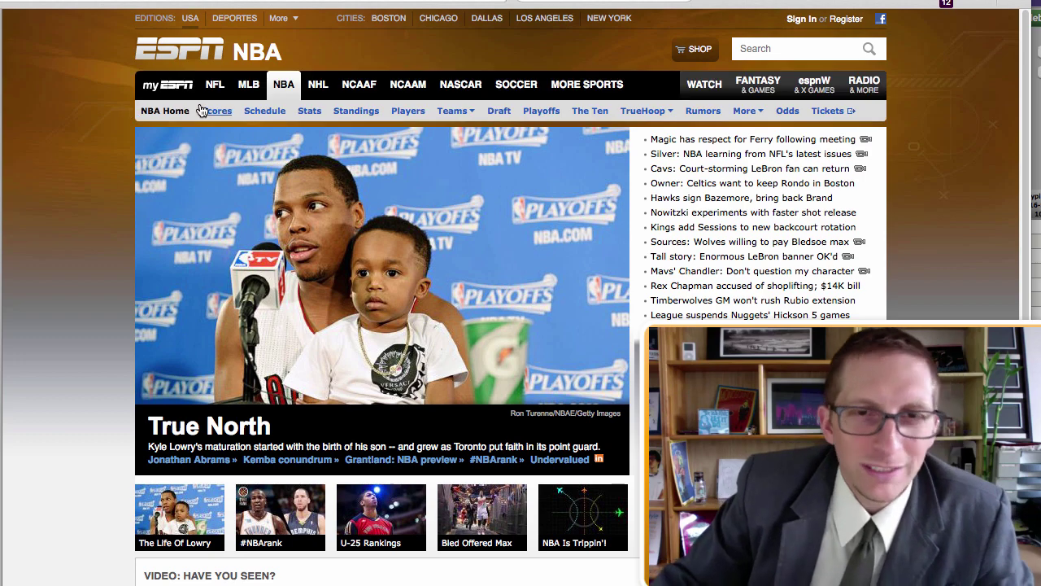
# - Go to the Dallas Mavericks roster page and select the whole roster table
pyautogui.moveTo(449, 121)
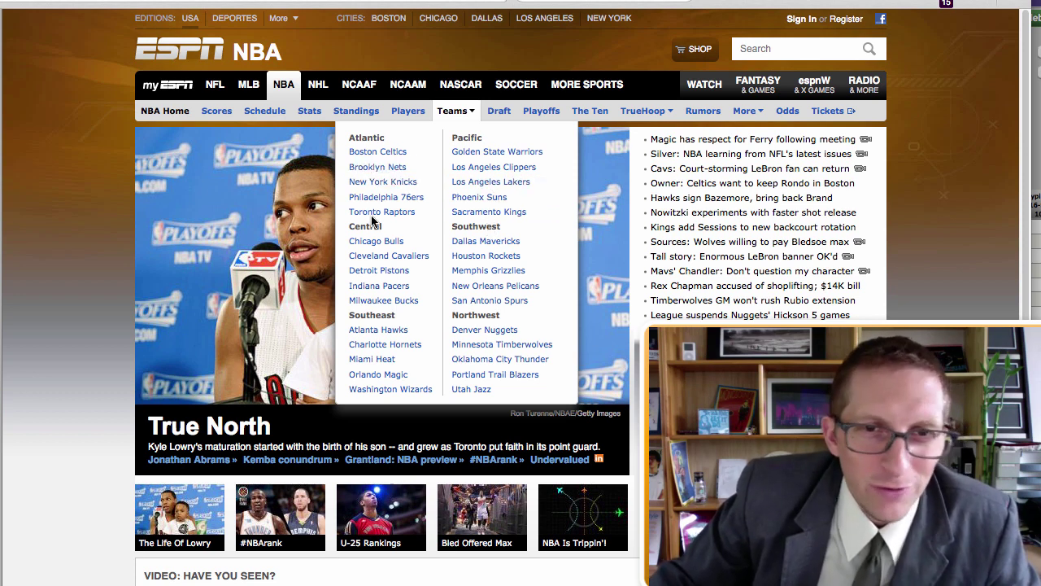
pyautogui.click(486, 241)
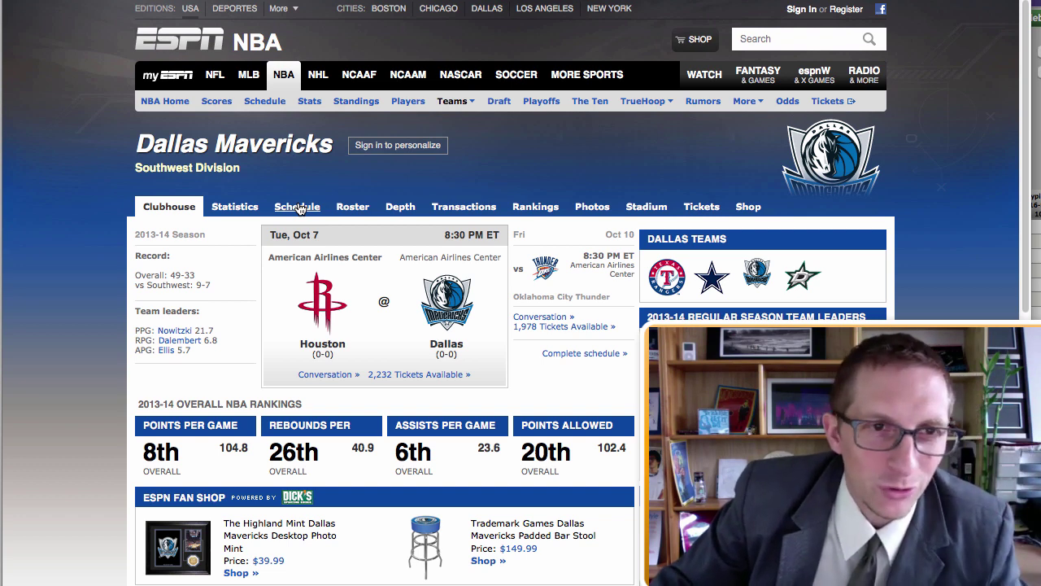
pyautogui.click(413, 206)
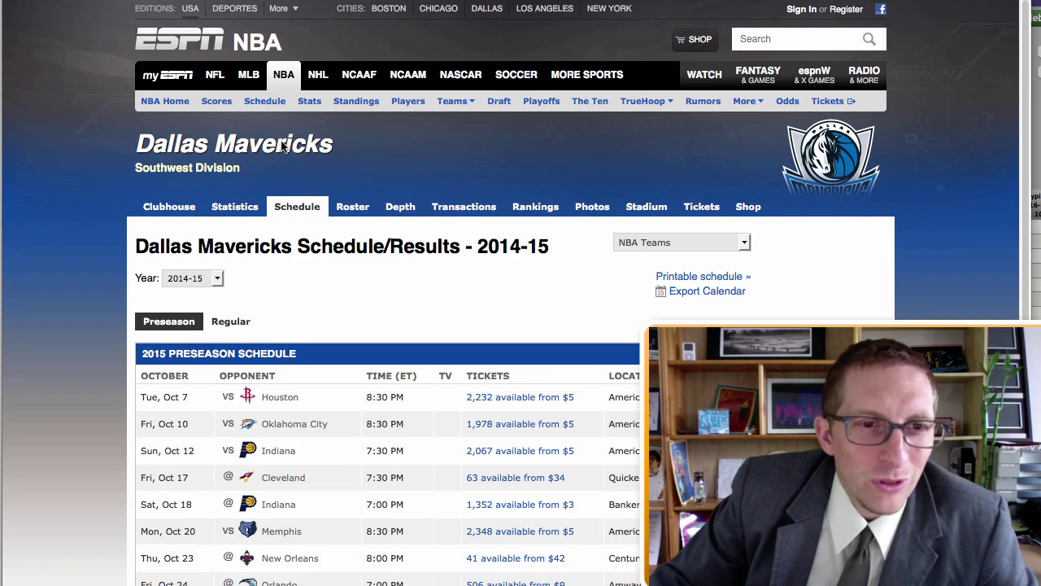
pyautogui.click(348, 218)
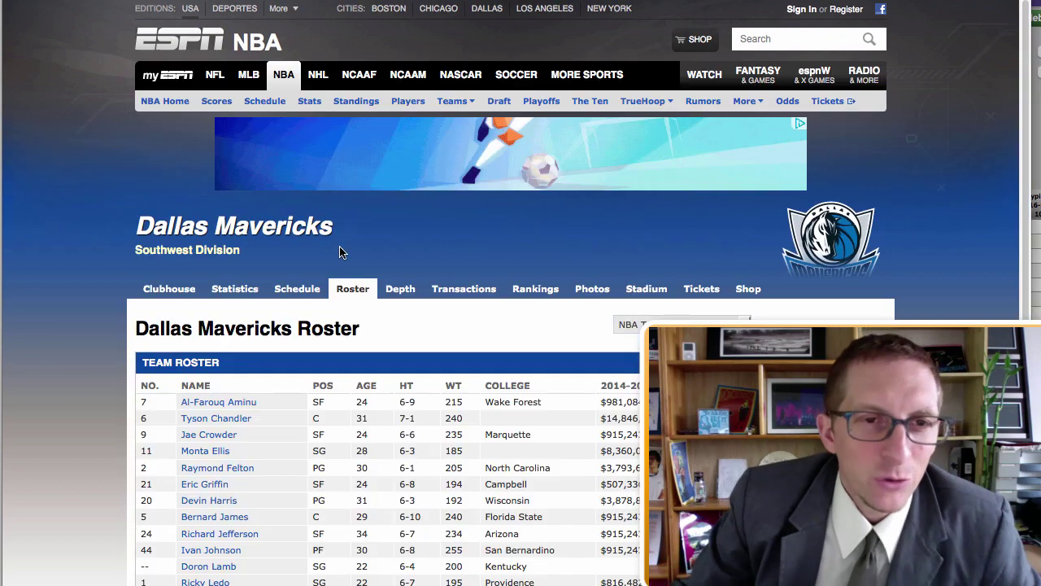
pyautogui.scroll(-2, 345, 277)
pyautogui.scroll(-4, 345, 280)
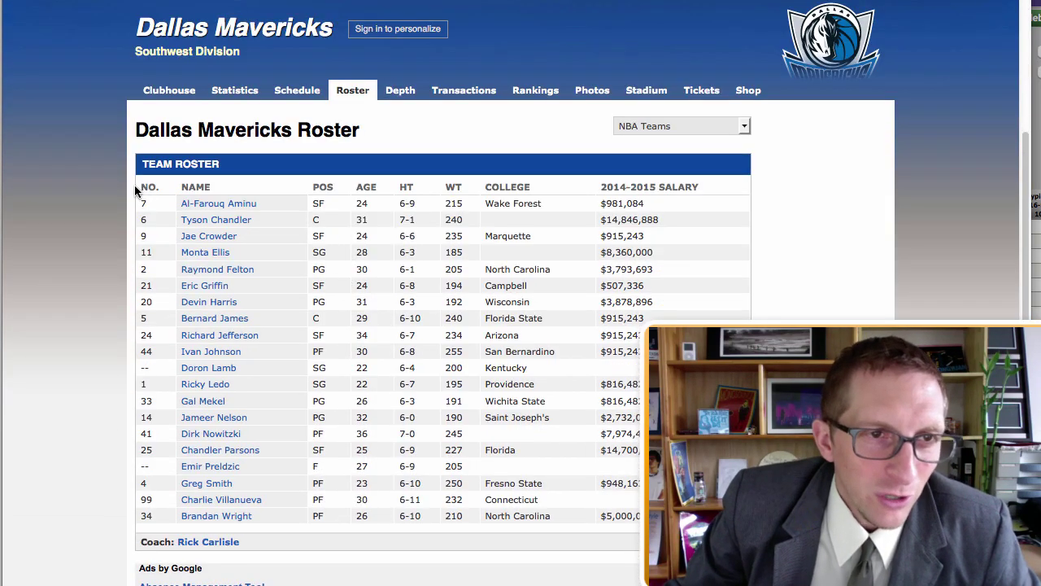
pyautogui.moveTo(140, 190); pyautogui.dragTo(641, 519)
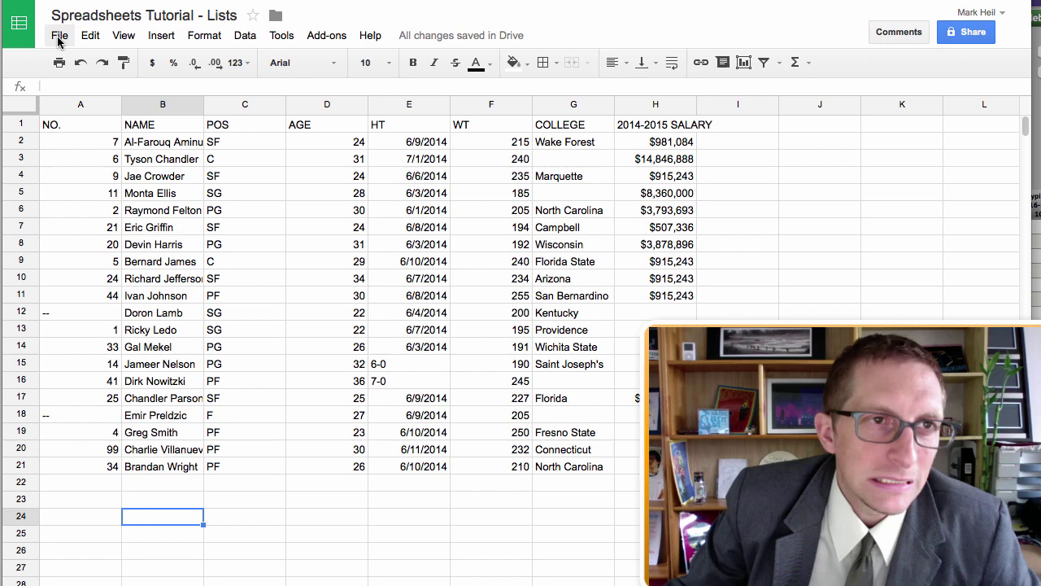
# - Create a new blank spreadsheet, paste the roster into it, then clear the pasted data
pyautogui.click(60, 35)
pyautogui.moveTo(158, 106)
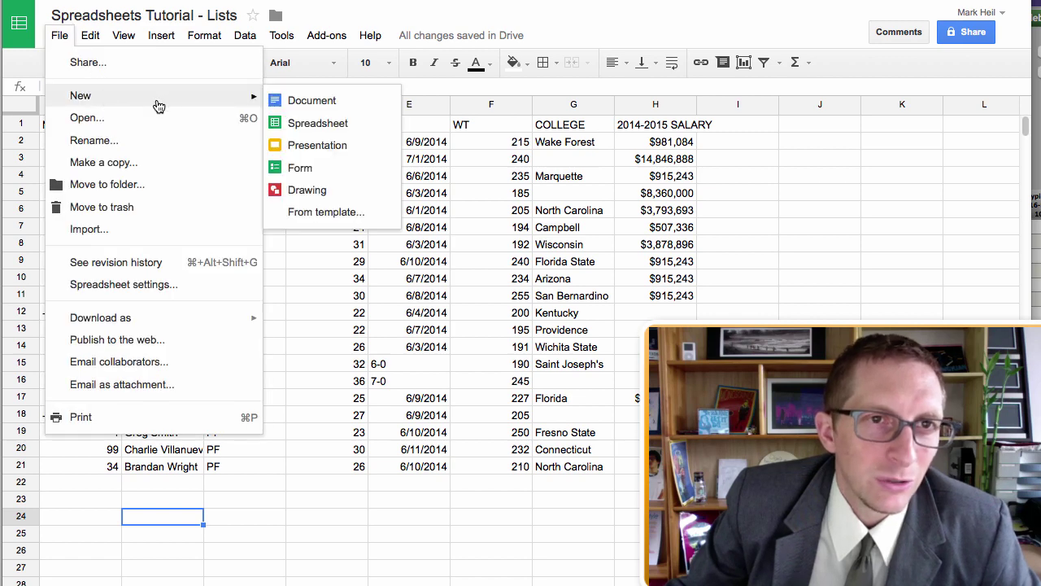
pyautogui.click(305, 123)
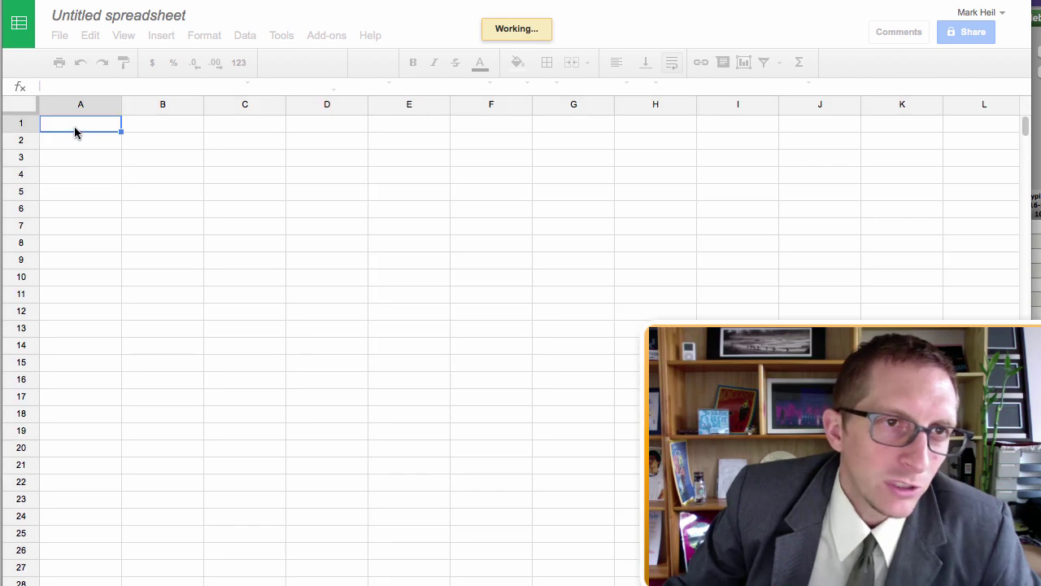
pyautogui.hotkey('ctrl', 'v')
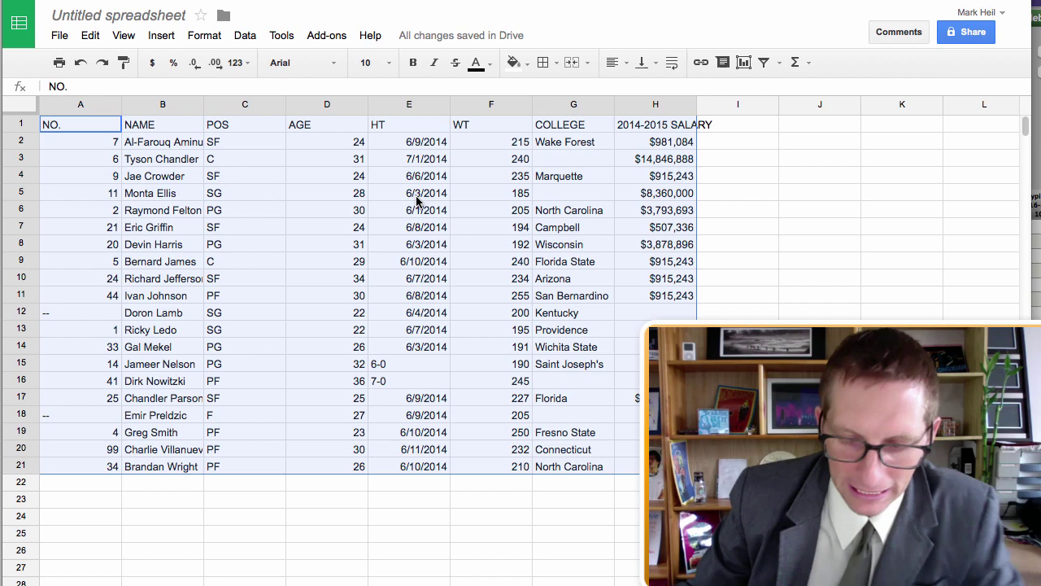
pyautogui.press('Delete')
pyautogui.click(480, 186)
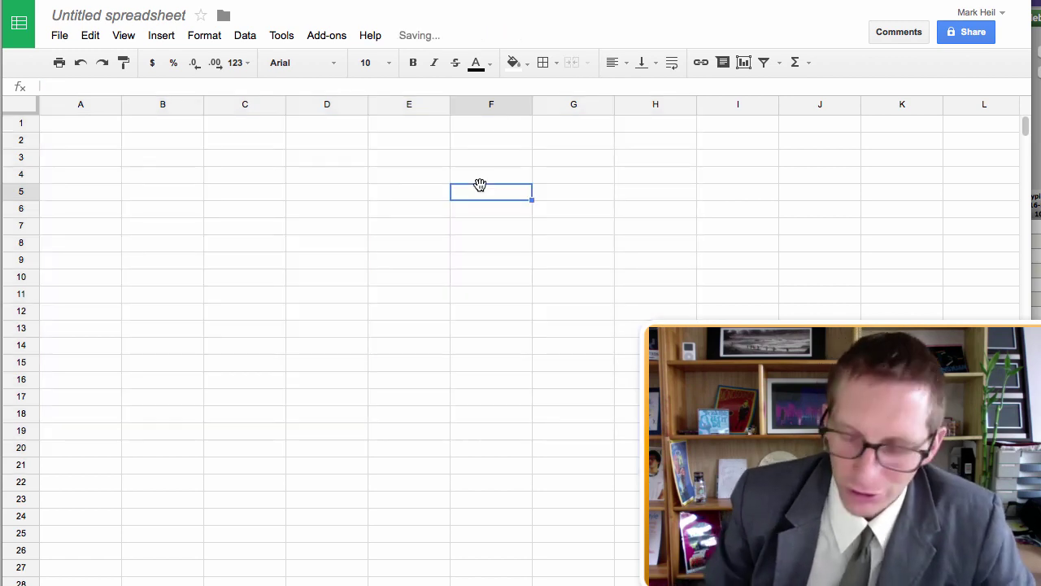
pyautogui.write('7-21')
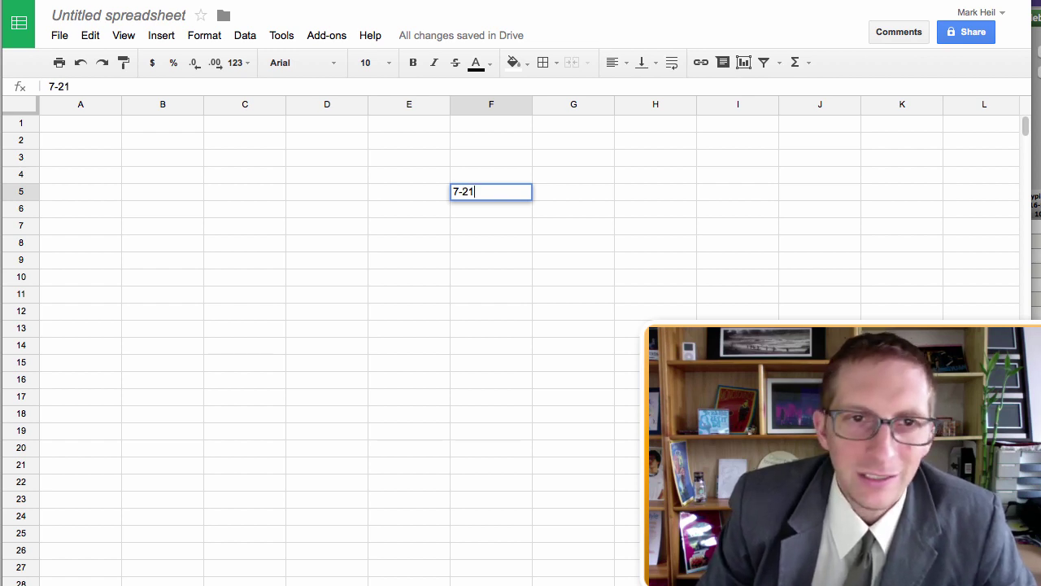
pyautogui.press('Return')
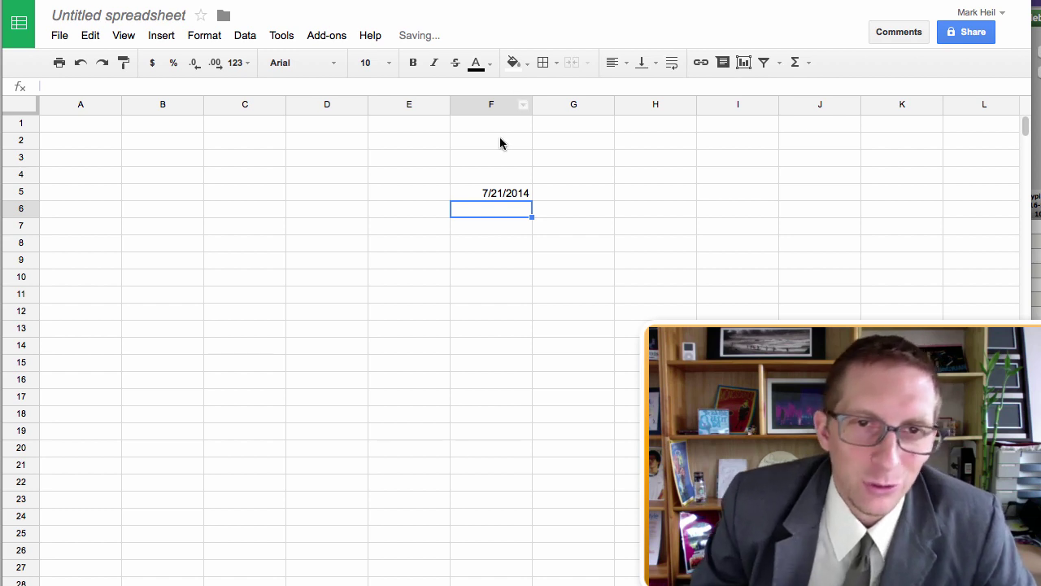
pyautogui.click(498, 194)
pyautogui.press('Delete')
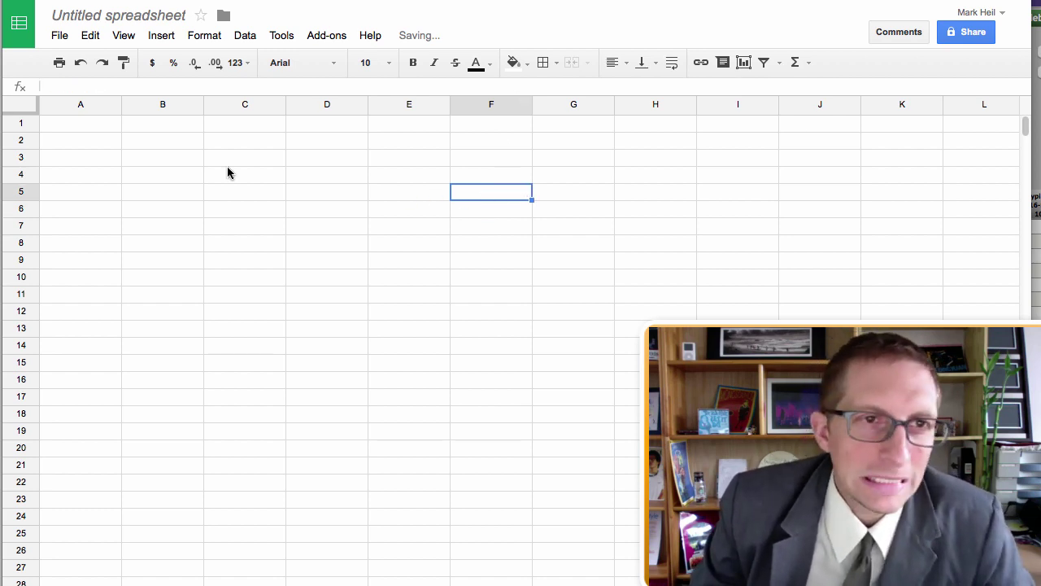
pyautogui.hotkey('ctrl', 'z')
pyautogui.hotkey('ctrl', 'z')
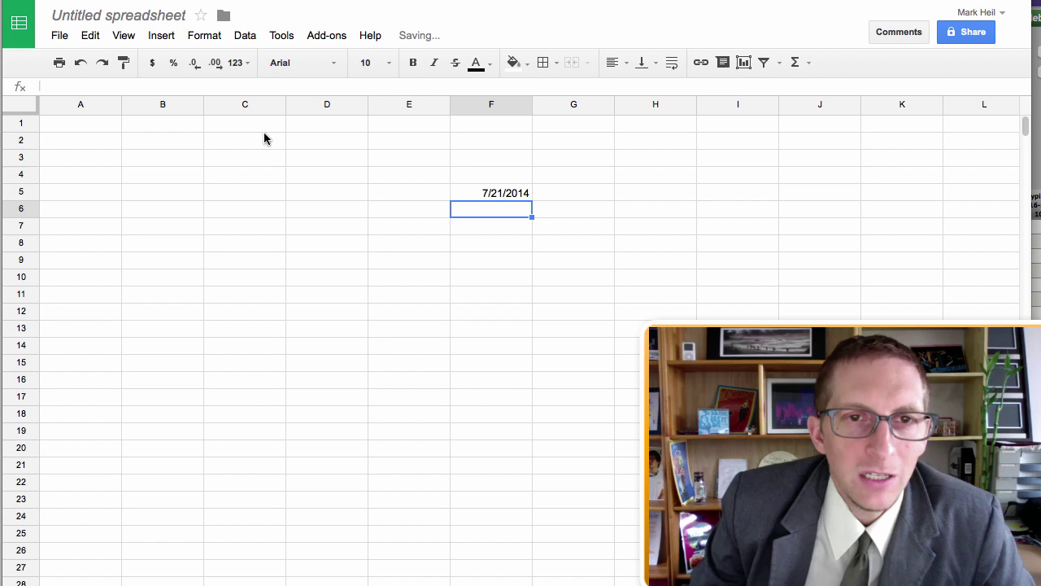
pyautogui.hotkey('ctrl', 'z')
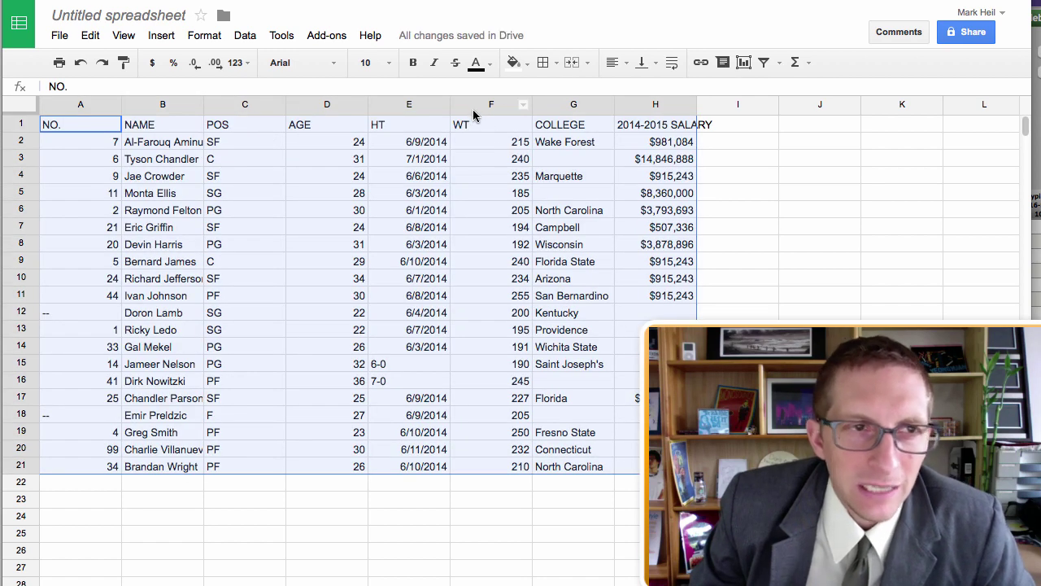
pyautogui.hotkey('ctrl', 'z')
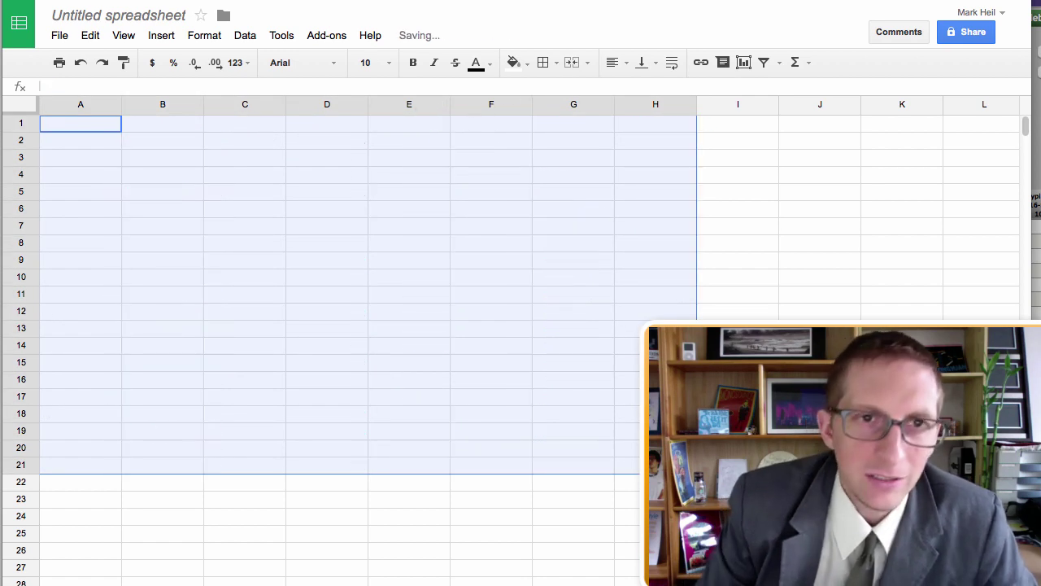
# - Format column E as plain text, then paste the roster starting at A1
pyautogui.click(402, 142)
pyautogui.click(402, 105)
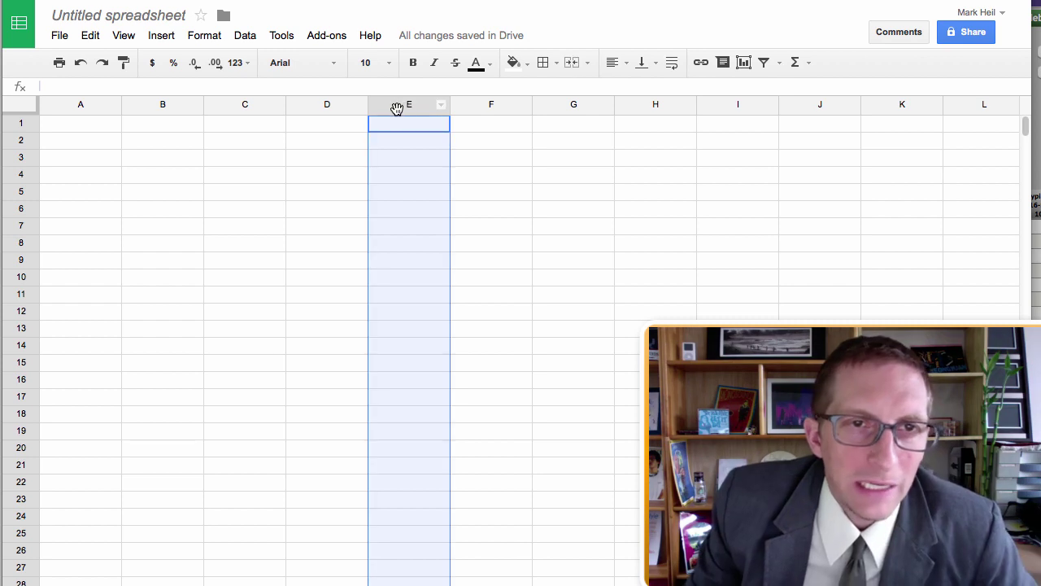
pyautogui.click(205, 35)
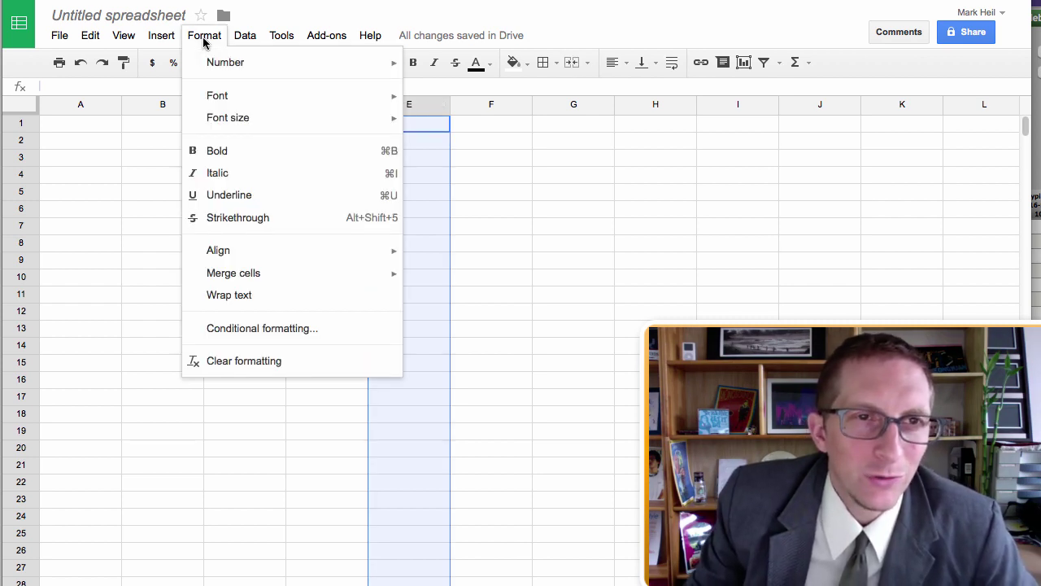
pyautogui.moveTo(216, 66)
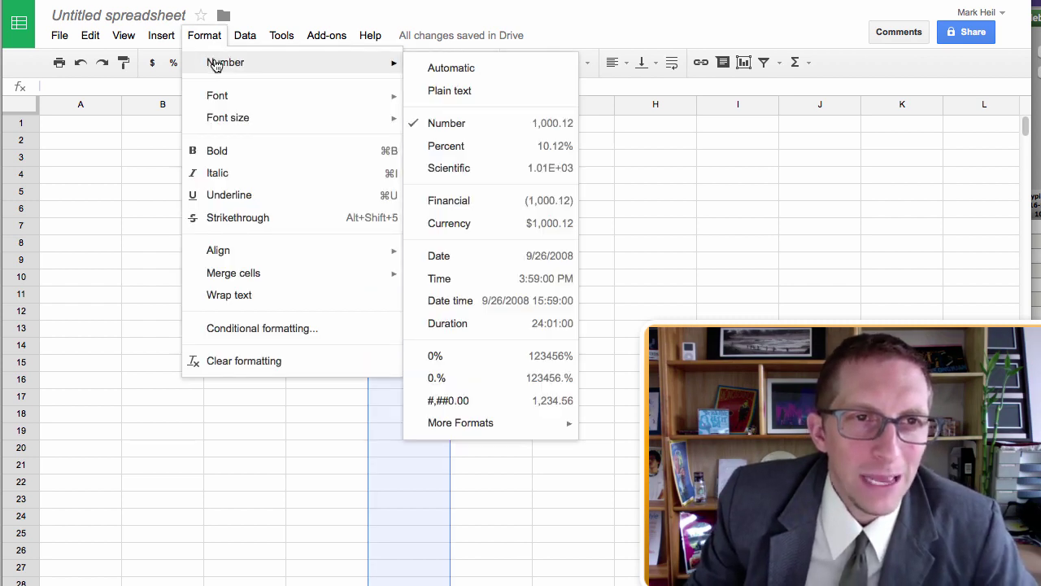
pyautogui.click(439, 90)
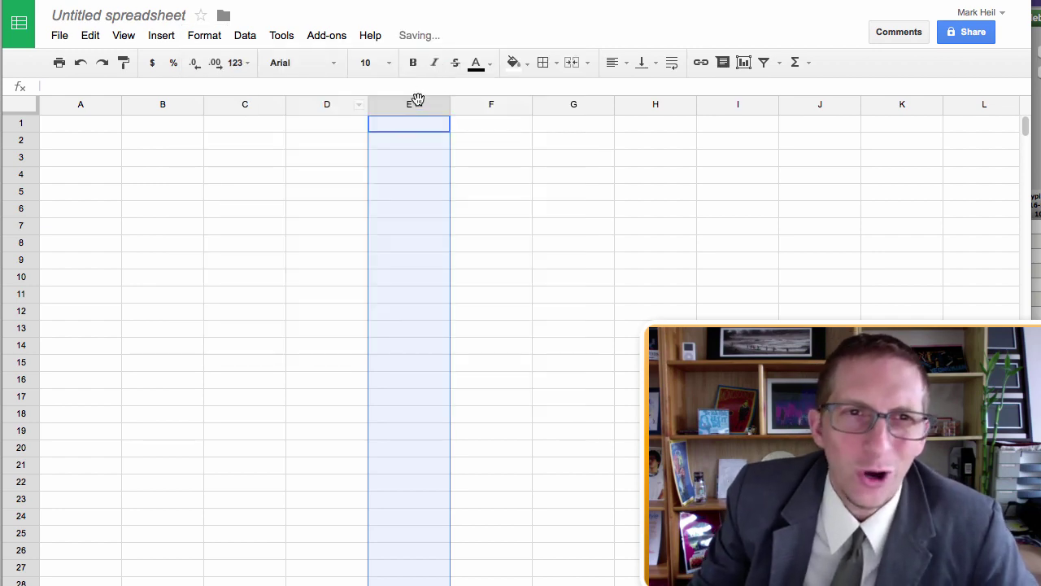
pyautogui.click(92, 130)
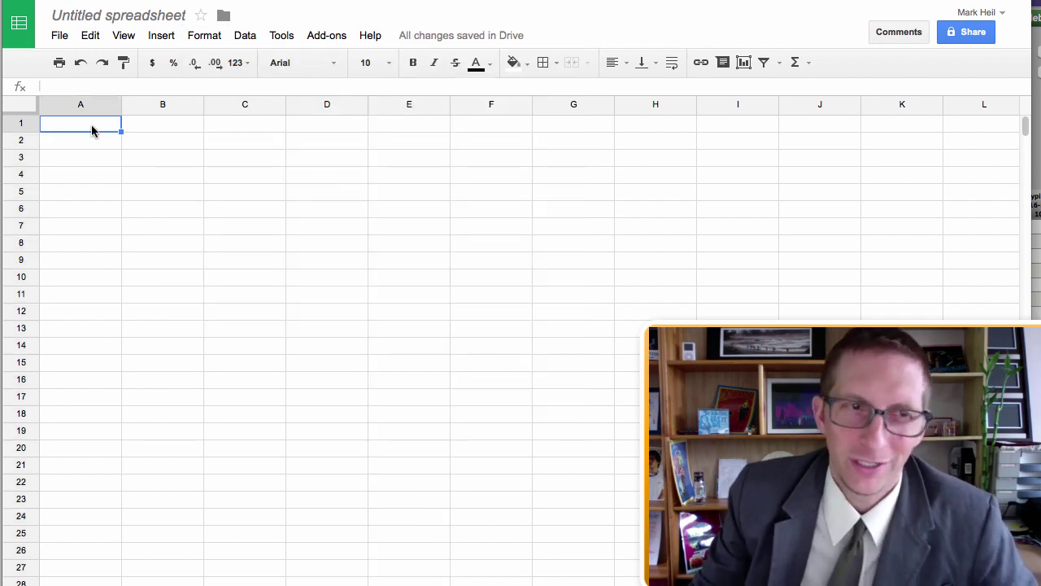
pyautogui.hotkey('ctrl', 'v')
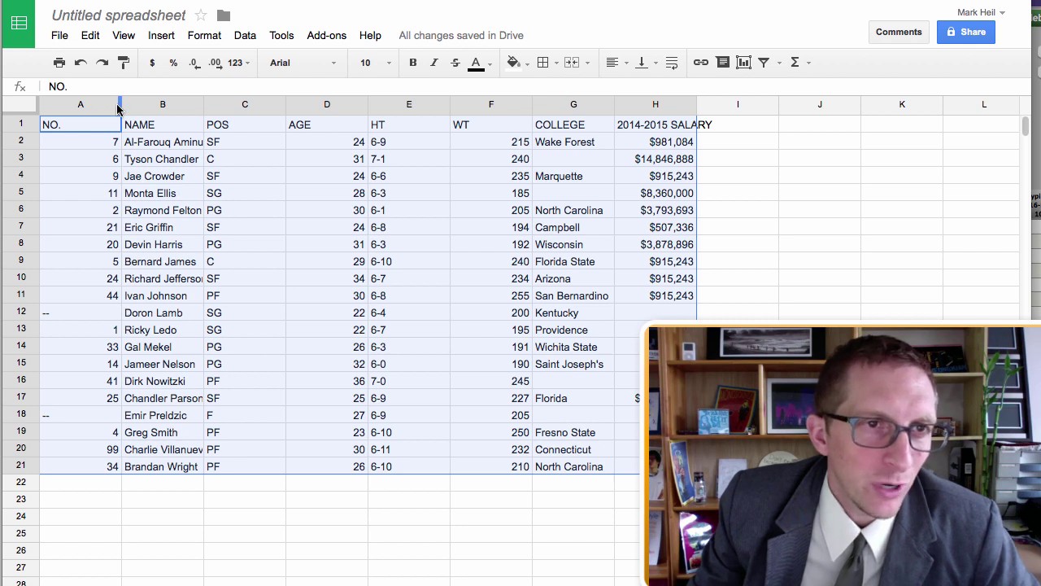
# - Resize columns A–F to fit their contents and auto-fit column H to its 2014-2015 SALARY heading
pyautogui.moveTo(120, 104); pyautogui.dragTo(63, 104)
pyautogui.moveTo(144, 105)
pyautogui.mouseDown()
pyautogui.moveTo(168, 112)
pyautogui.moveTo(154, 104)
pyautogui.mouseUp()
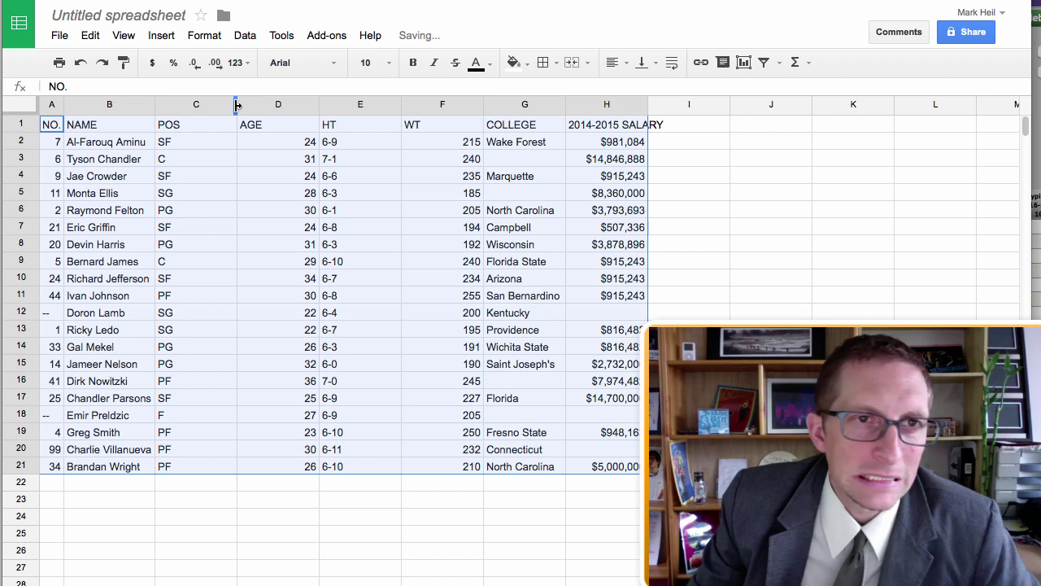
pyautogui.moveTo(235, 105); pyautogui.dragTo(182, 104)
pyautogui.moveTo(264, 104); pyautogui.dragTo(210, 104)
pyautogui.moveTo(291, 104); pyautogui.dragTo(238, 104)
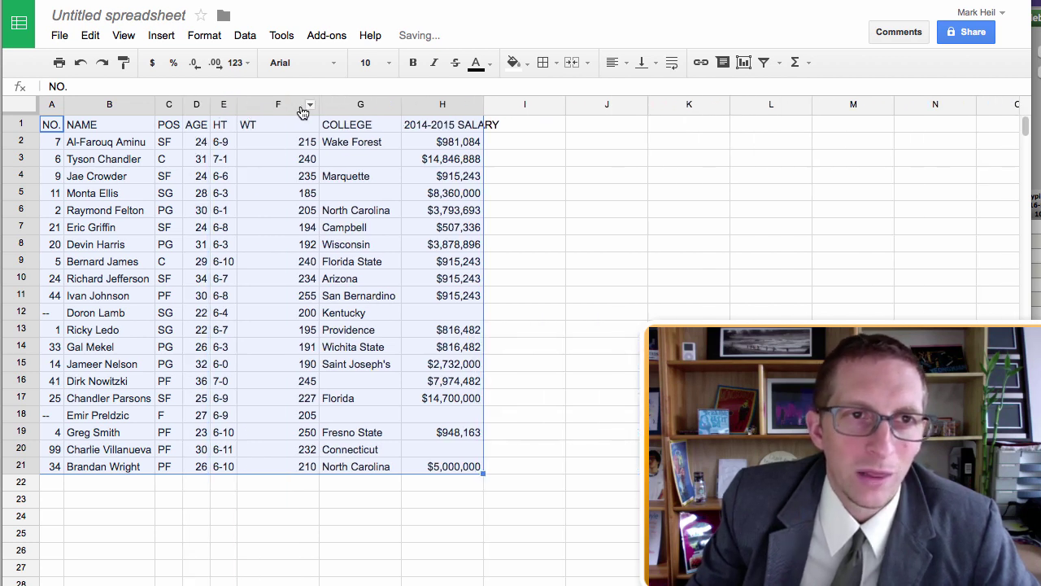
pyautogui.moveTo(318, 104); pyautogui.dragTo(262, 104)
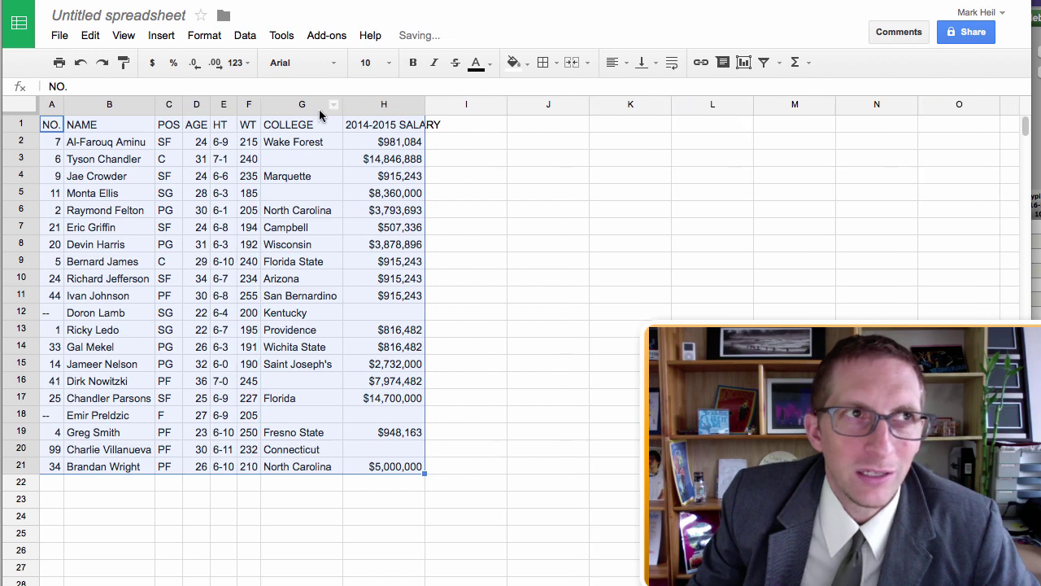
pyautogui.doubleClick(425, 105)
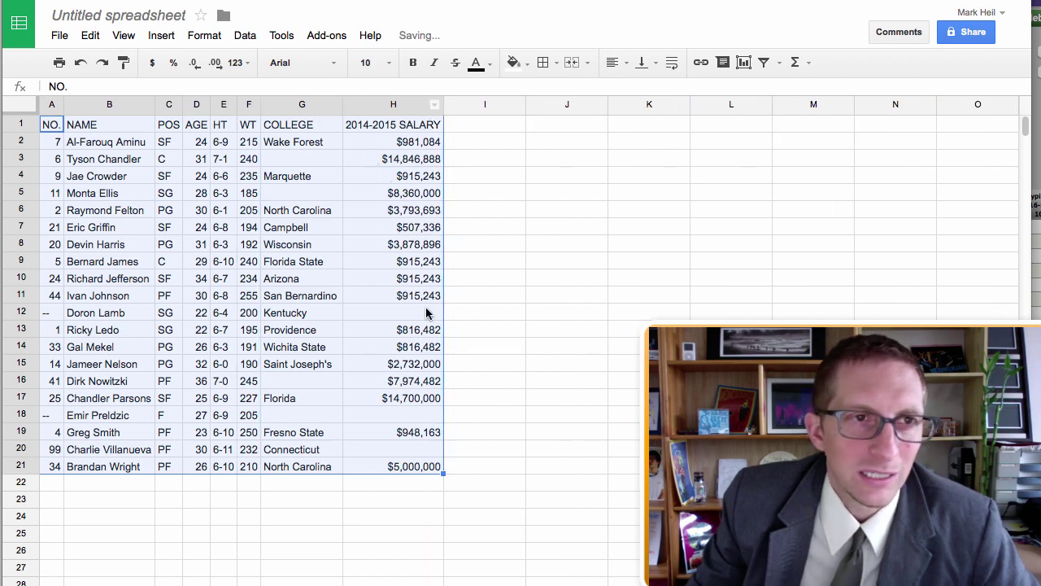
pyautogui.click(385, 535)
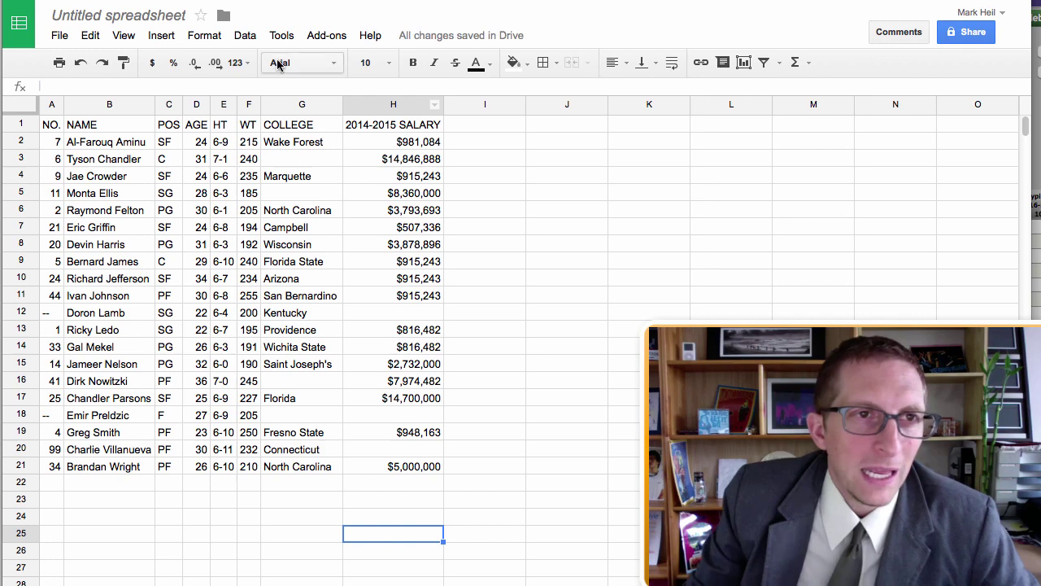
# - Replace the title 'Untitled spreadsheet' with 'Spreadsheets Tutorial - Lists'
pyautogui.click(143, 18)
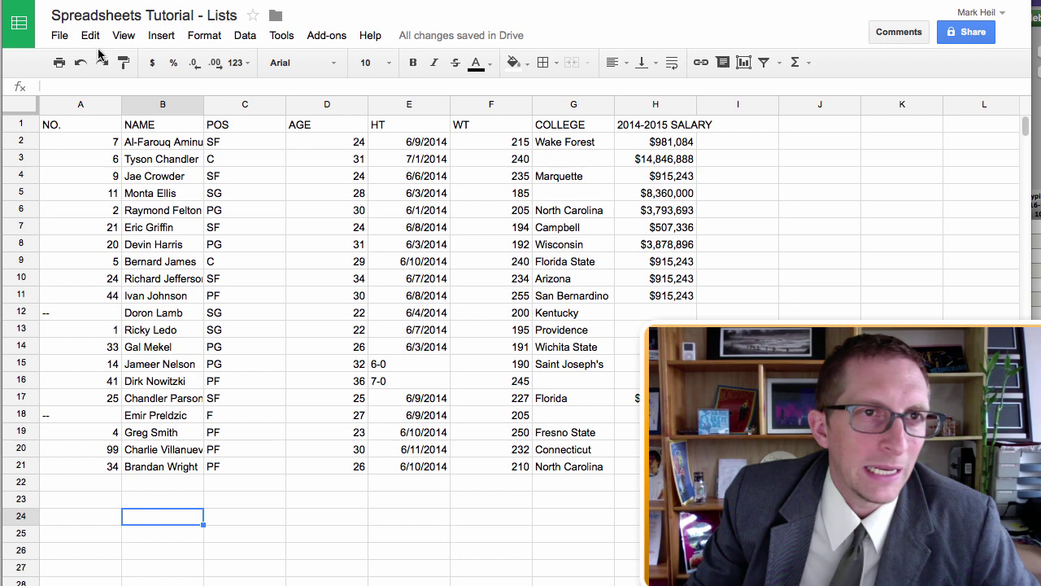
pyautogui.click(153, 17)
pyautogui.hotkey('ctrl', 'c')
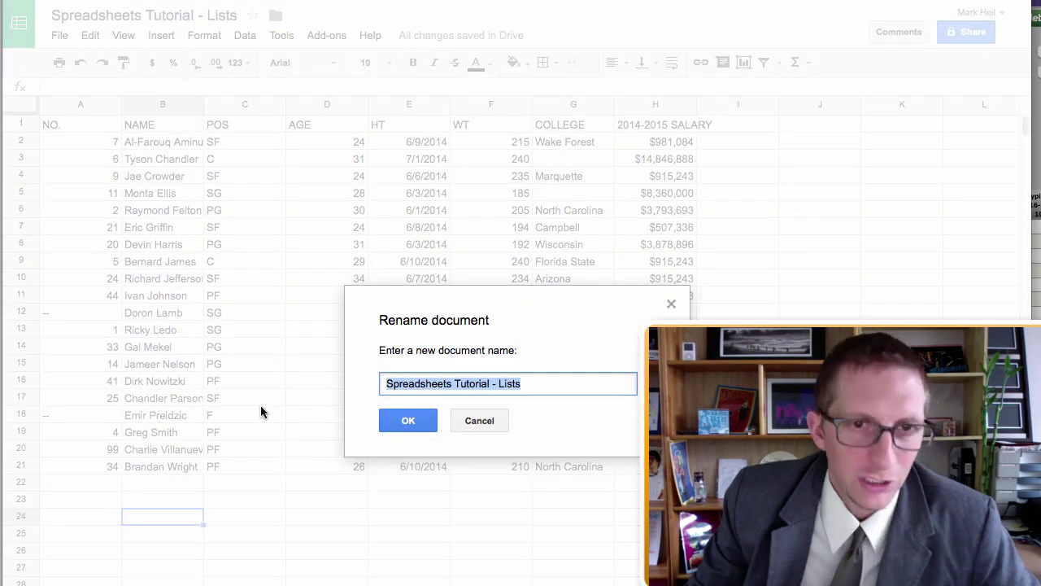
pyautogui.click(407, 421)
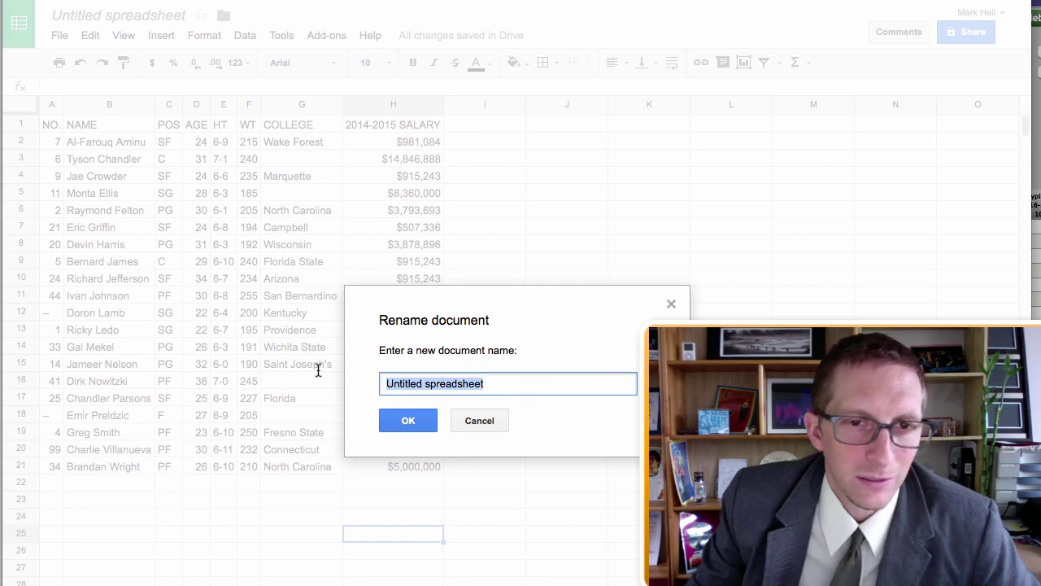
pyautogui.hotkey('ctrl', 'v')
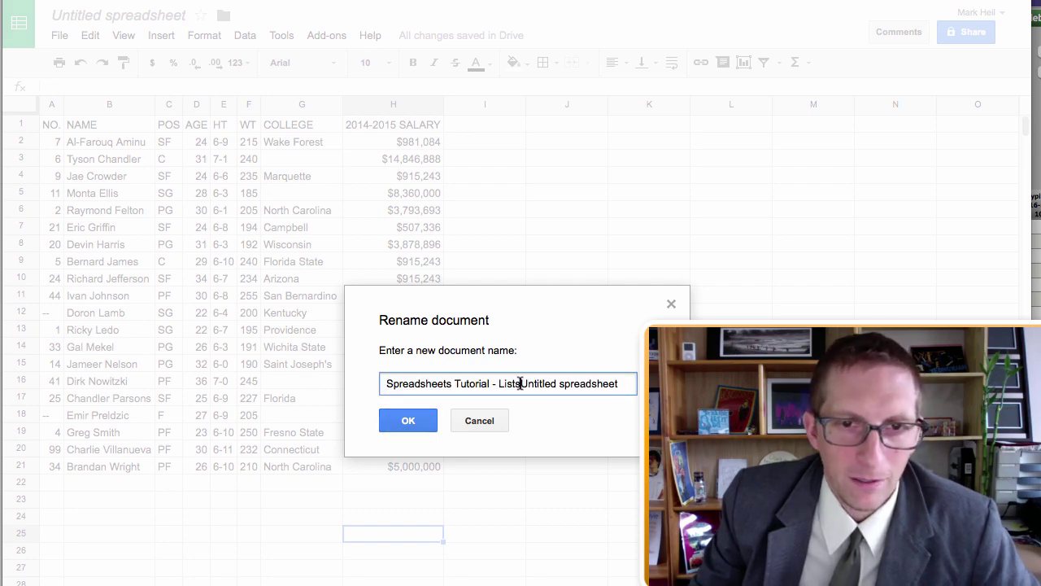
pyautogui.moveTo(521, 383); pyautogui.dragTo(620, 384)
pyautogui.press('BackSpace')
pyautogui.click(413, 419)
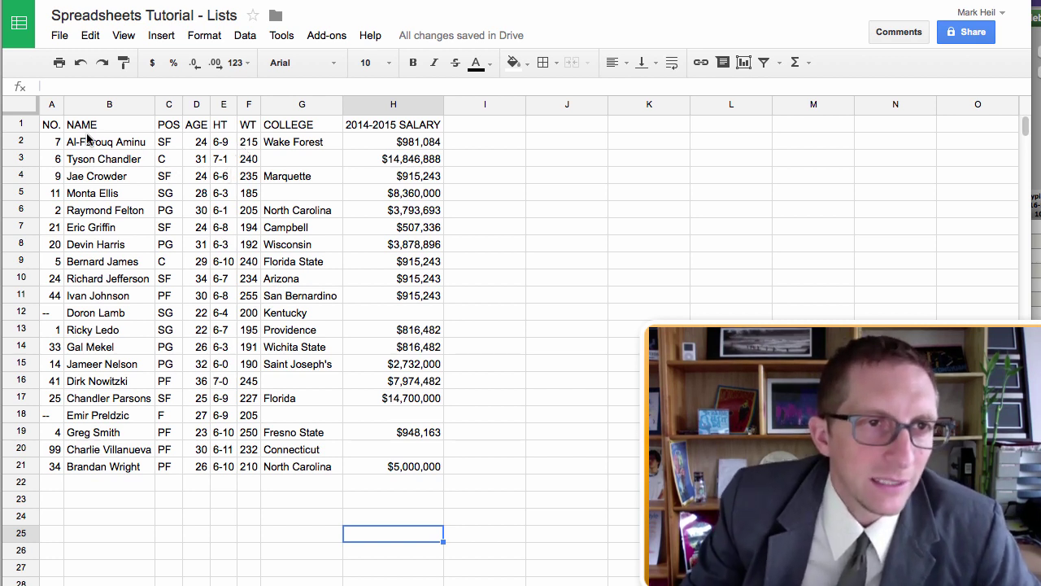
# - Bold the header row A1:H1 and zoom the browser in two levels
pyautogui.moveTo(49, 125); pyautogui.dragTo(386, 125)
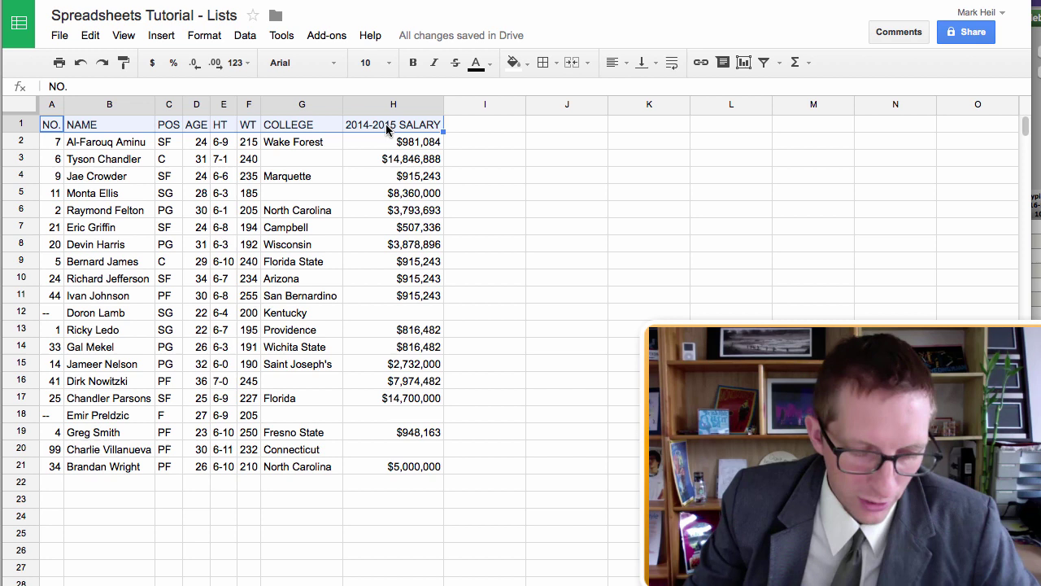
pyautogui.hotkey('ctrl', 'b')
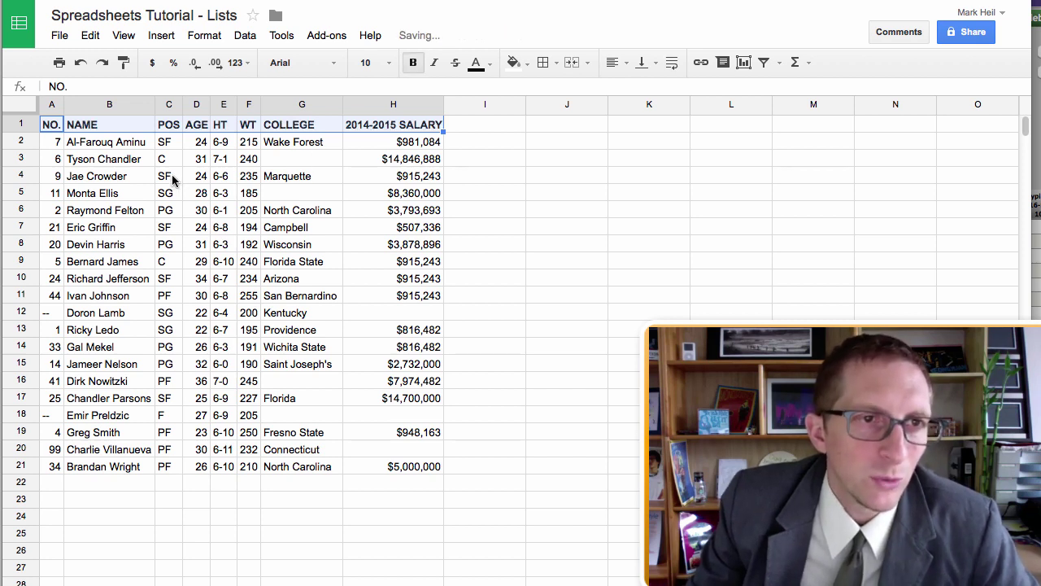
pyautogui.click(170, 179)
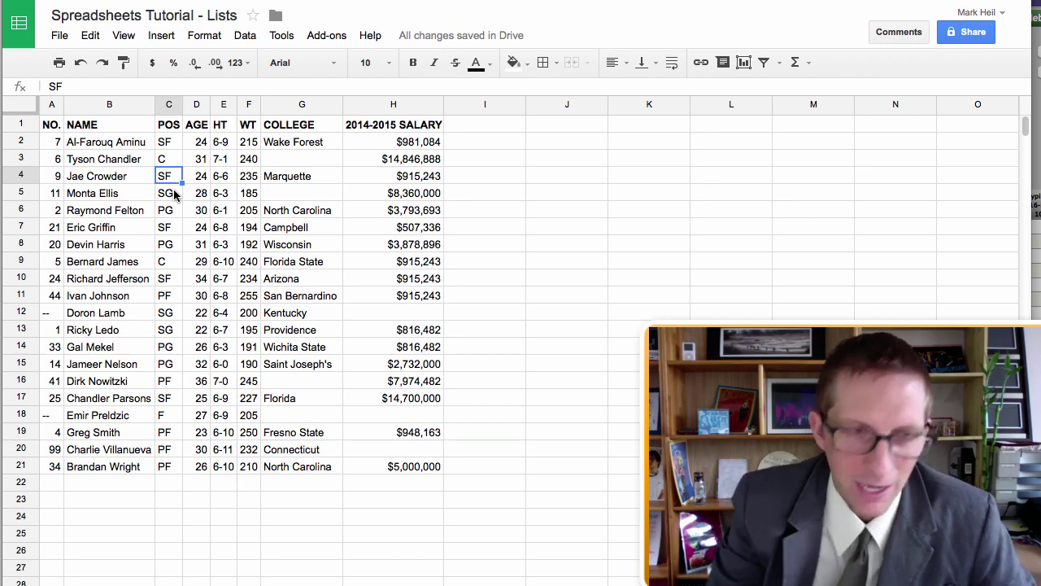
pyautogui.hotkey('ctrl', '+')
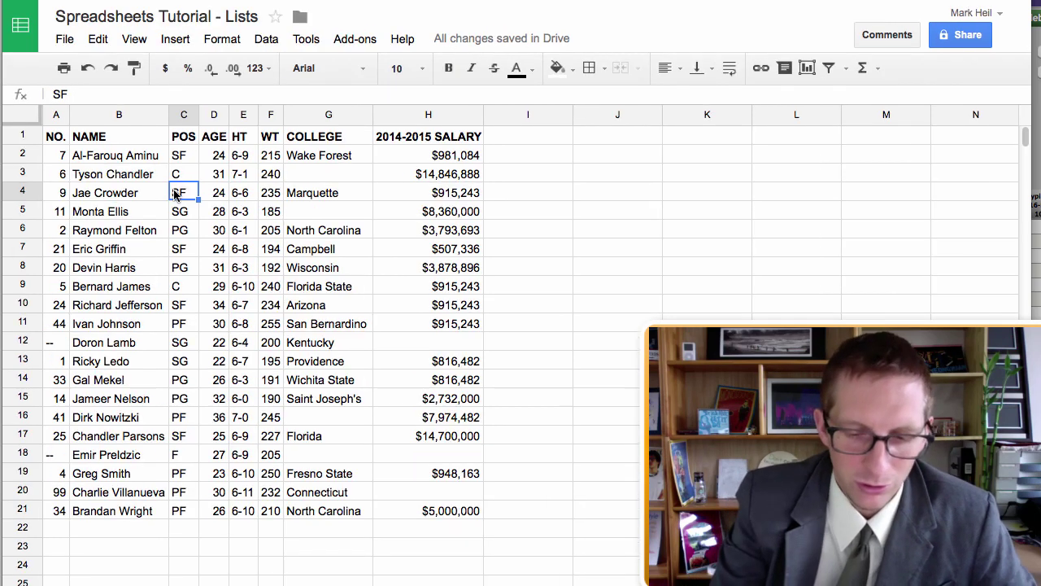
pyautogui.hotkey('ctrl', '+')
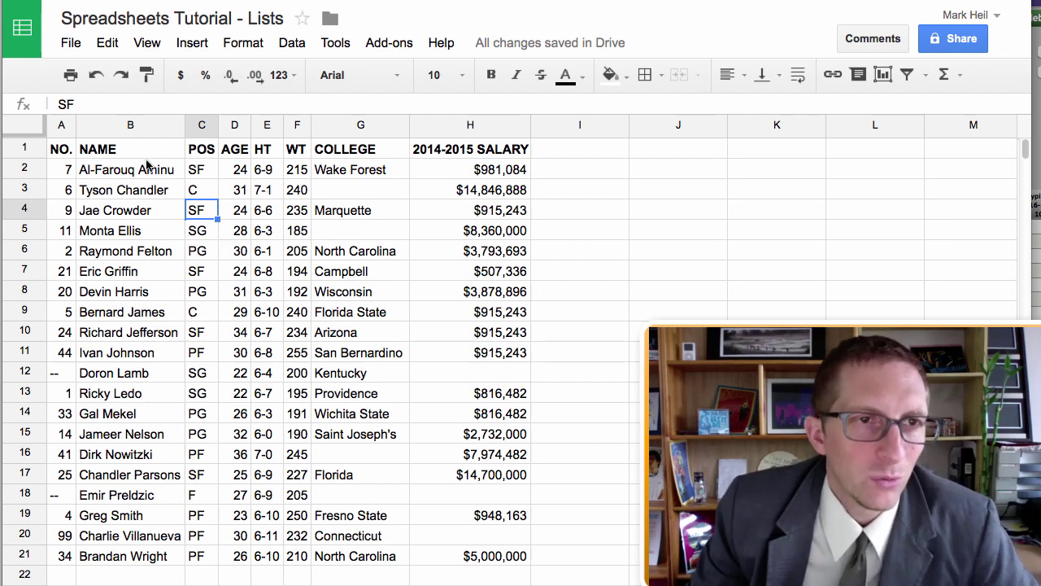
pyautogui.moveTo(67, 152); pyautogui.dragTo(511, 560)
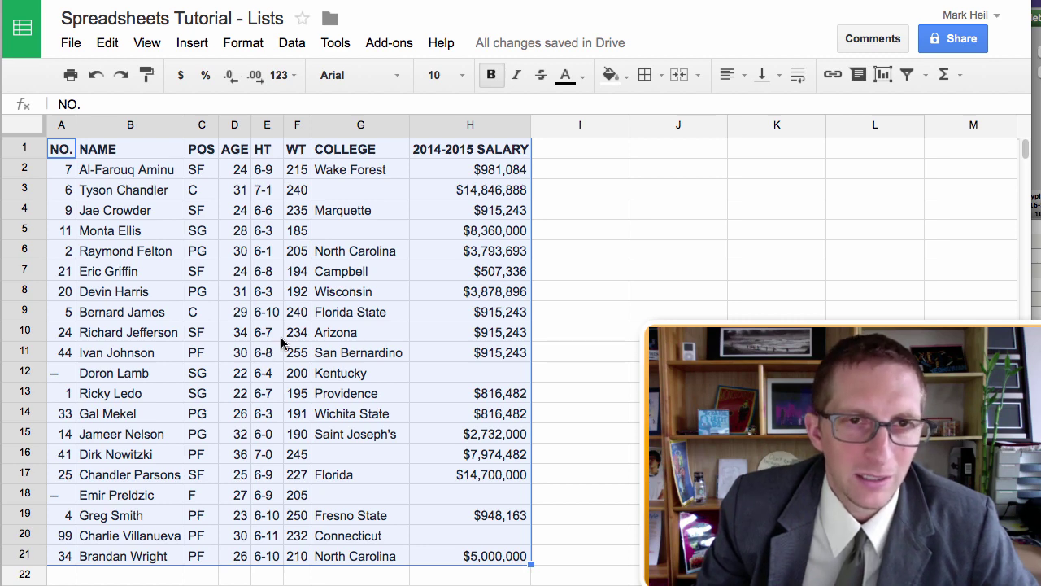
pyautogui.click(616, 193)
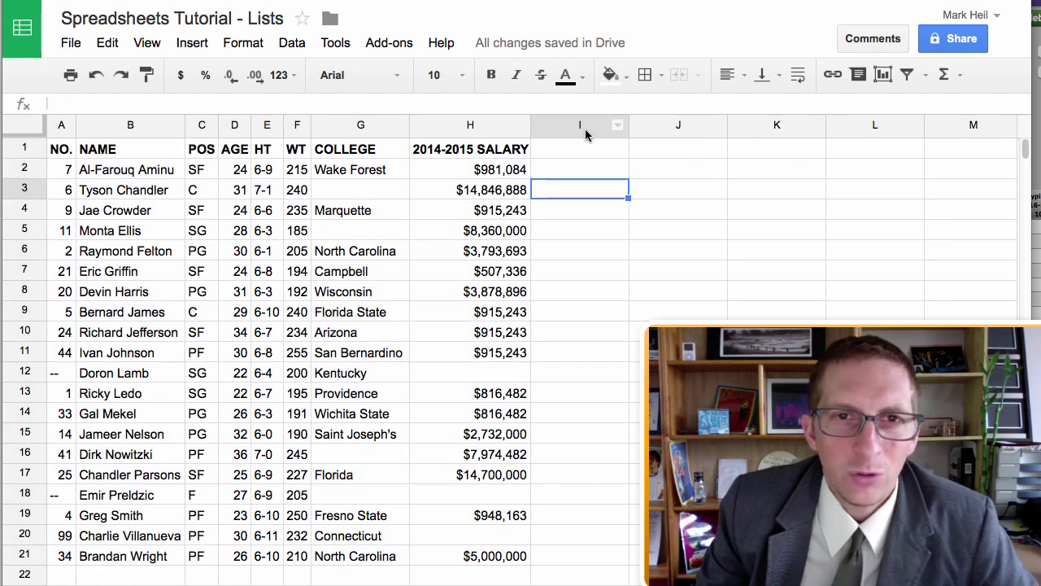
# - Delete the unused columns I through Z
pyautogui.moveTo(585, 131); pyautogui.dragTo(1032, 129)
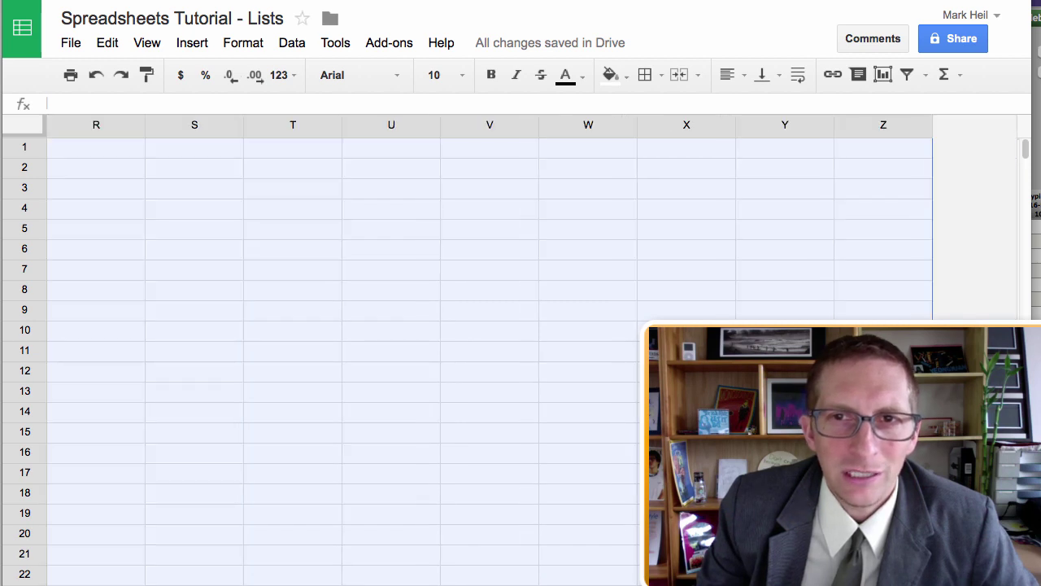
pyautogui.rightClick(897, 128)
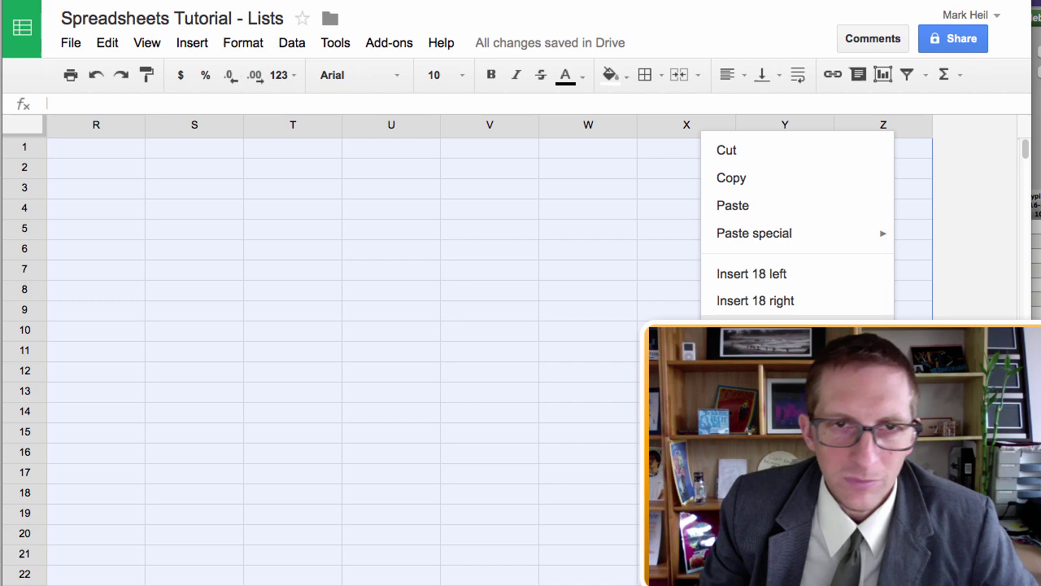
pyautogui.click(756, 328)
pyautogui.click(299, 338)
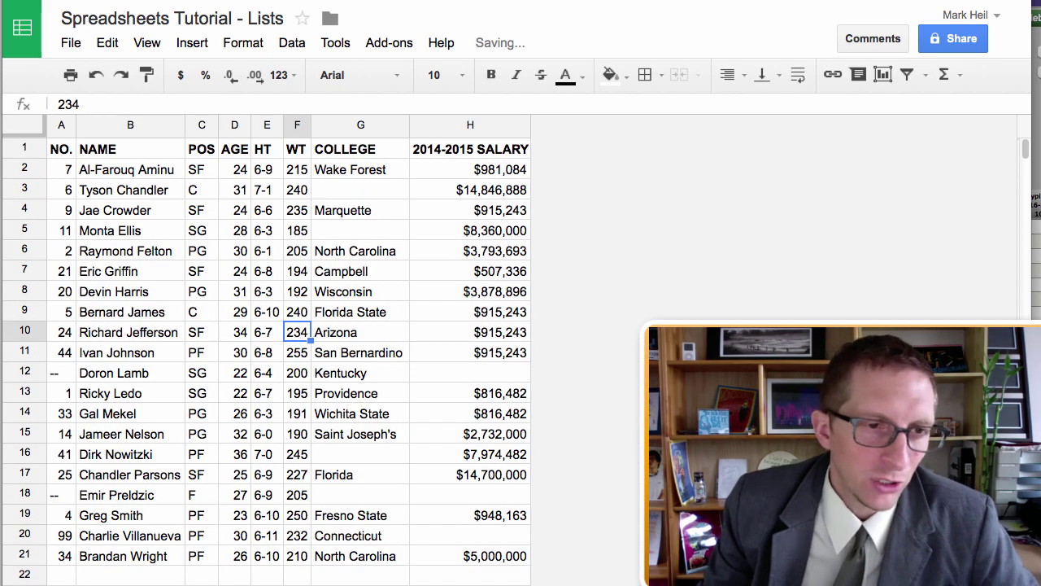
# - Delete the empty rows 22 to 1000 below the table
pyautogui.moveTo(25, 574); pyautogui.dragTo(24, 584)
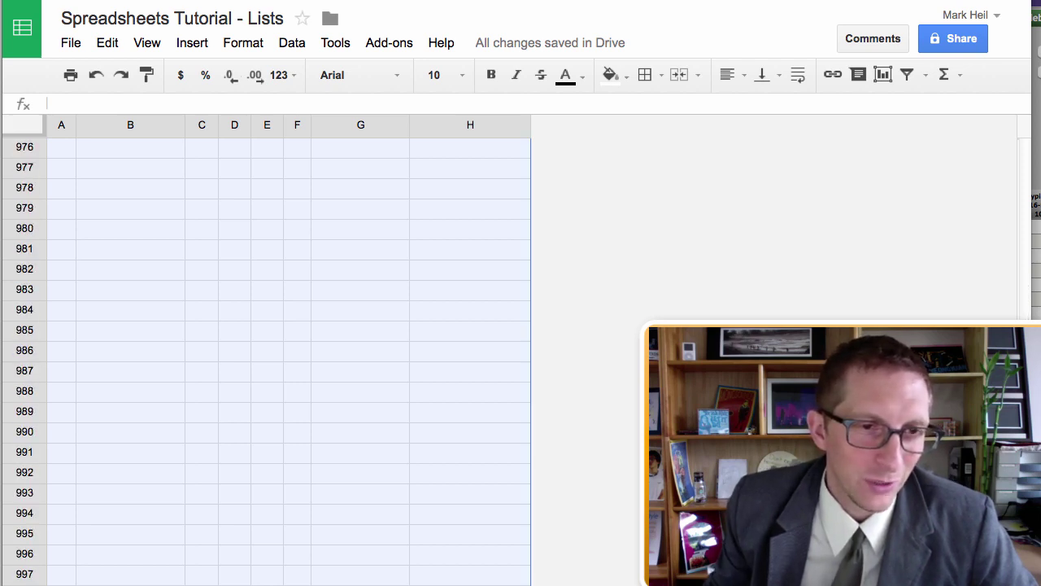
pyautogui.rightClick(24, 208)
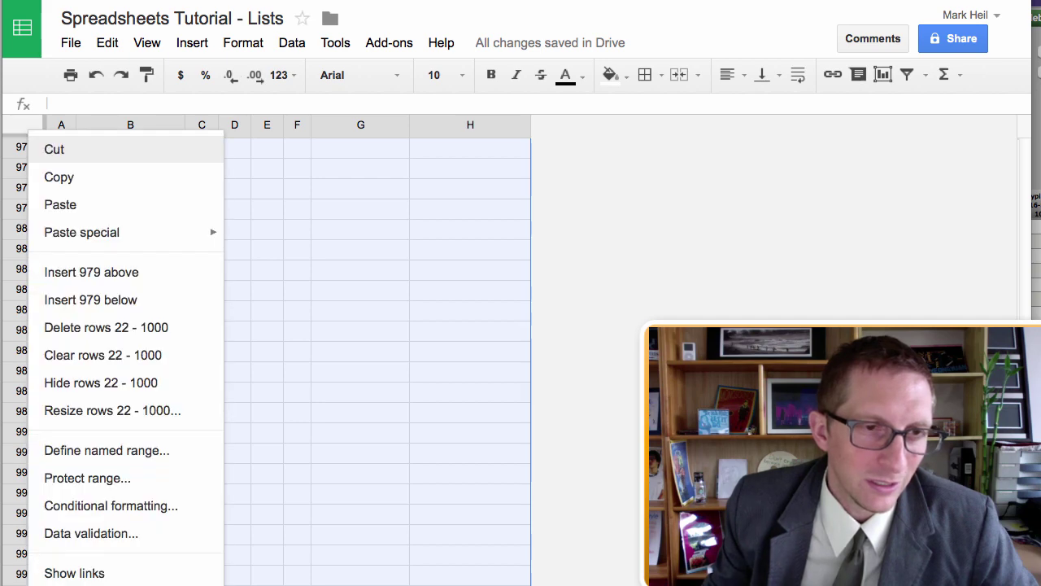
pyautogui.click(116, 328)
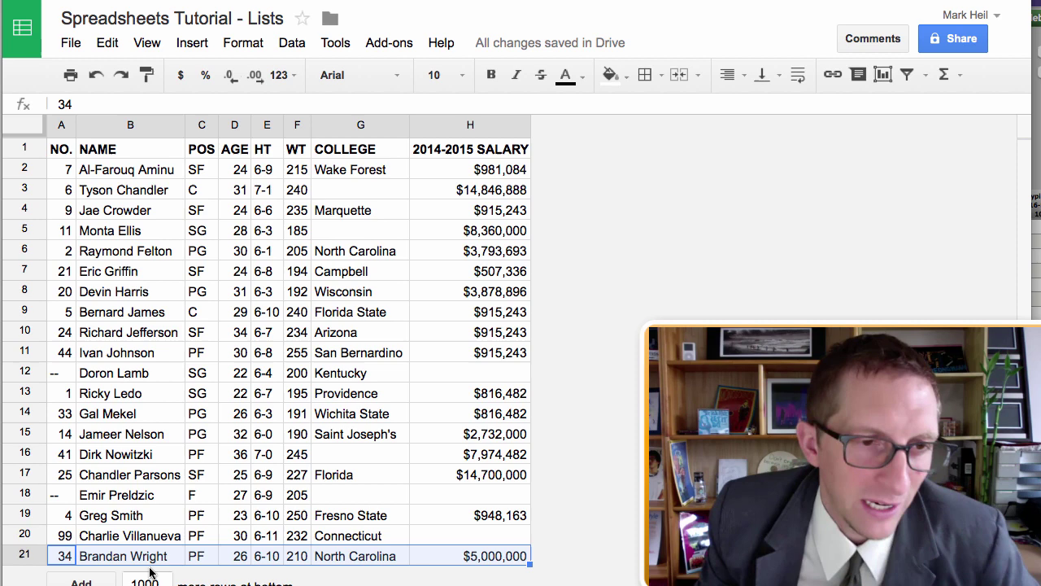
pyautogui.click(262, 391)
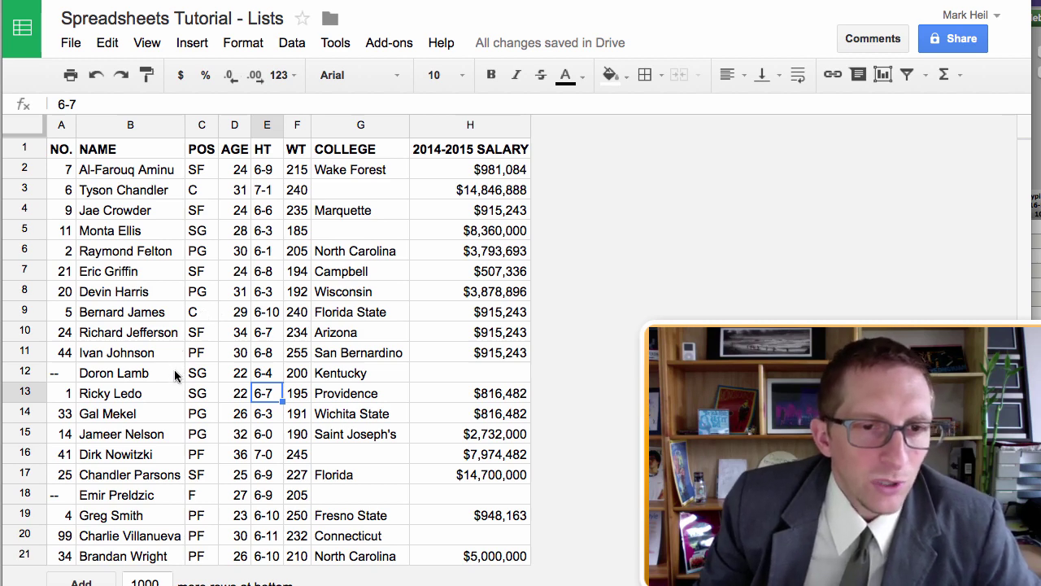
# - Delete row 12, the player with no number or salary
pyautogui.click(72, 373)
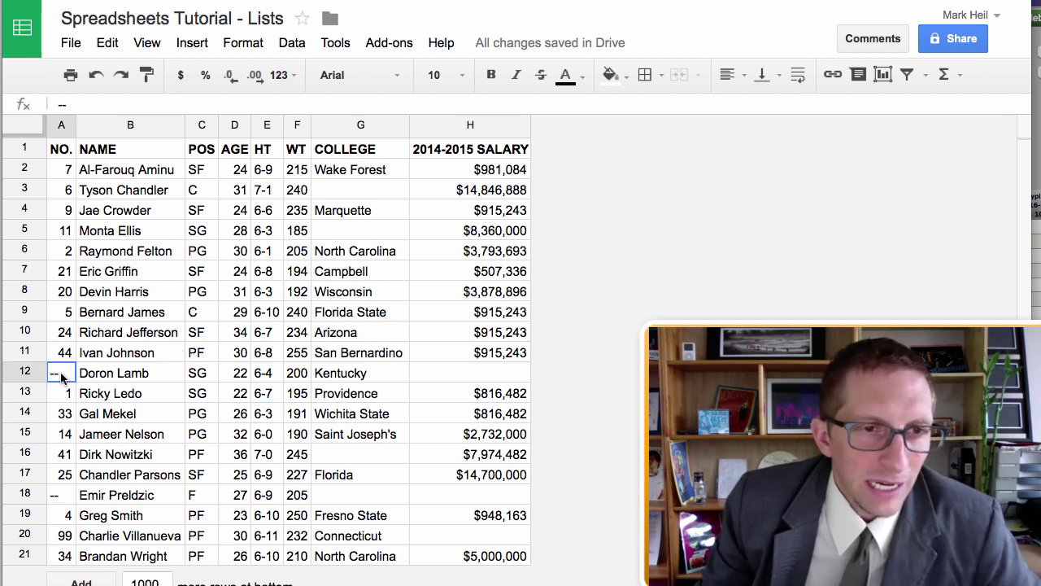
pyautogui.click(26, 372)
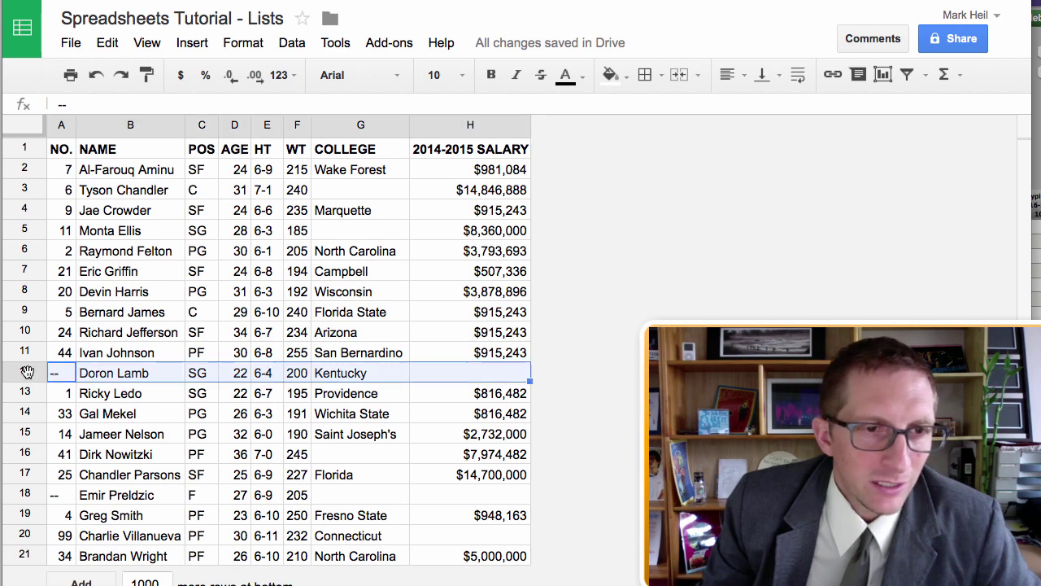
pyautogui.rightClick(24, 372)
pyautogui.click(160, 353)
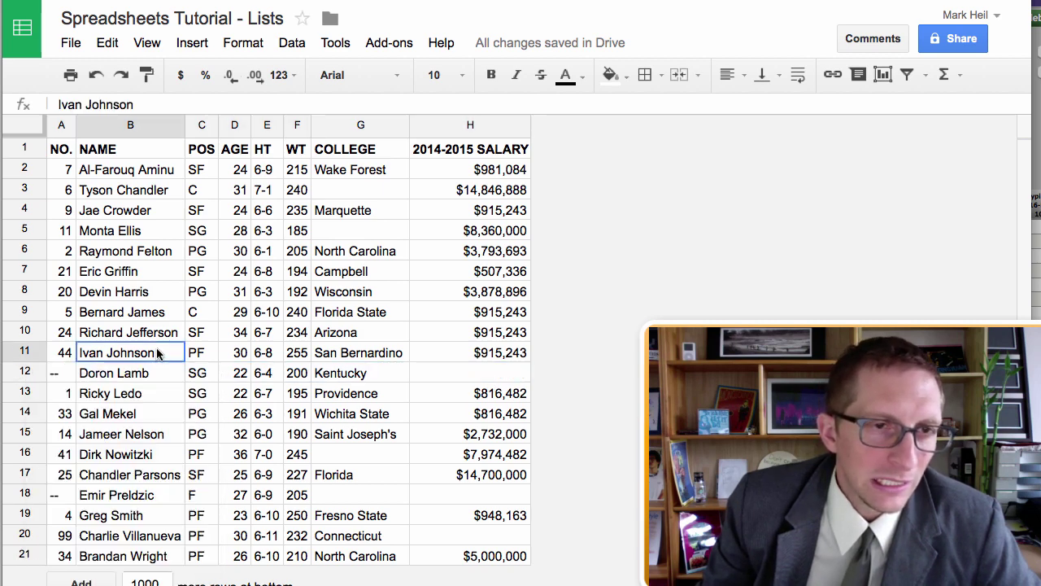
pyautogui.click(25, 373)
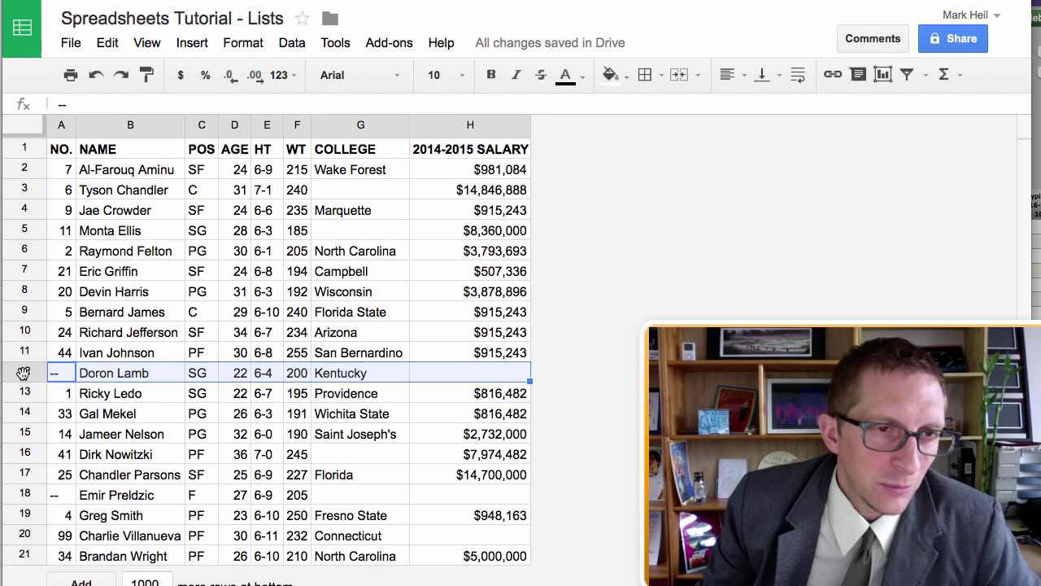
pyautogui.rightClick(23, 373)
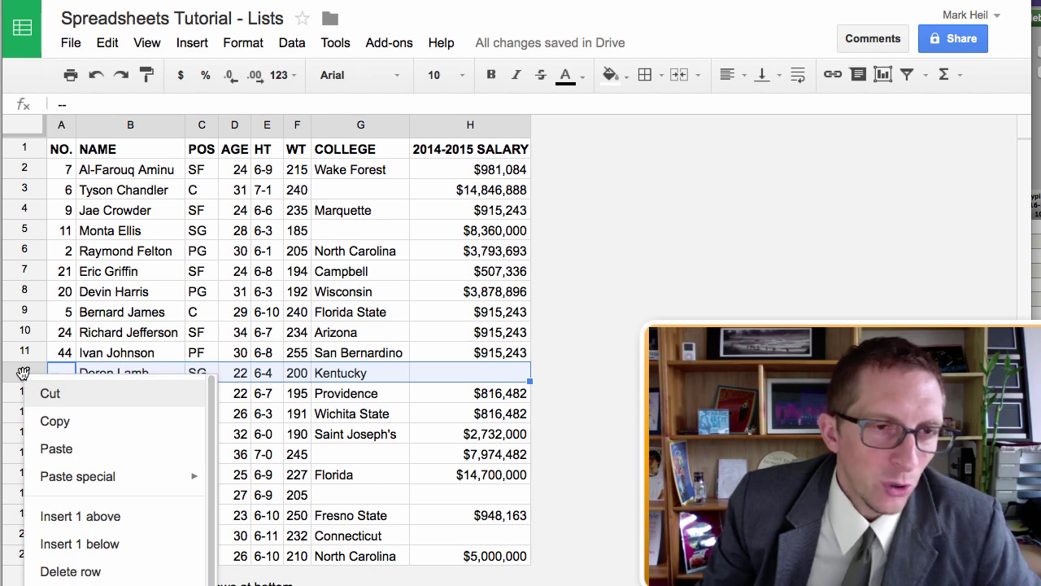
pyautogui.click(78, 570)
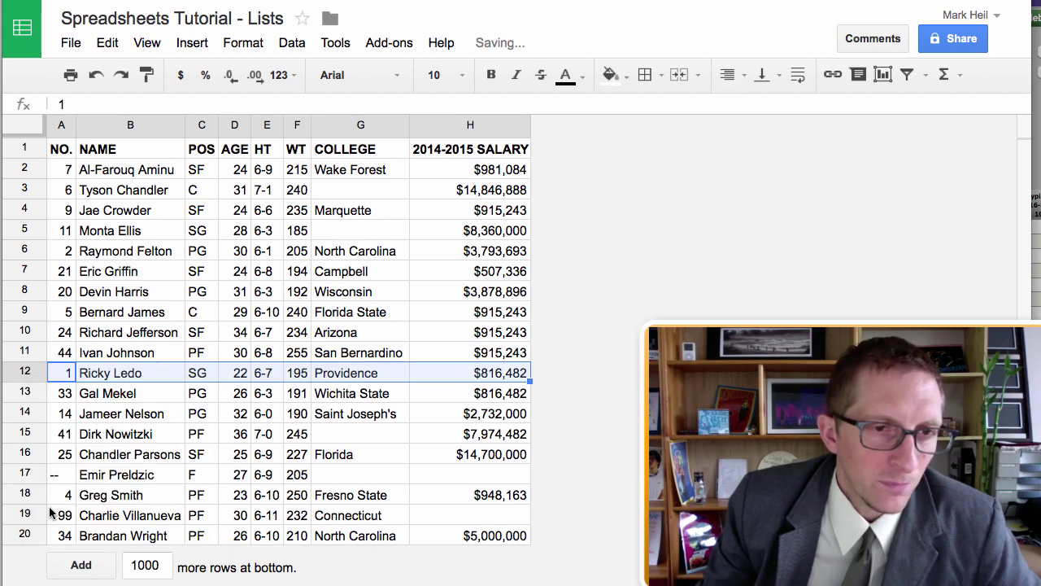
# - Delete the no-salary player rows 17 and 18, including the Connecticut player
pyautogui.click(21, 472)
pyautogui.rightClick(21, 472)
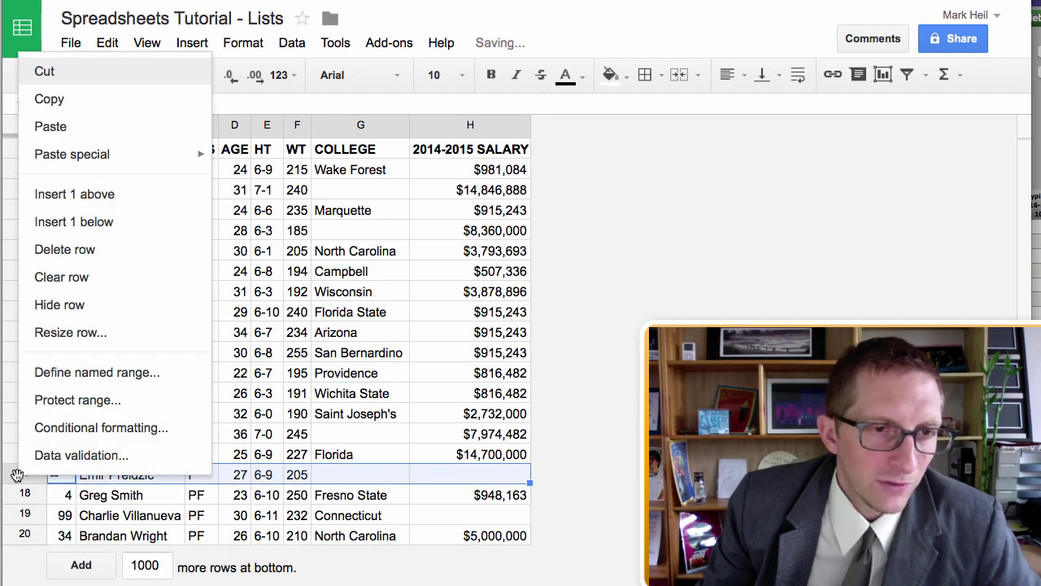
pyautogui.click(80, 249)
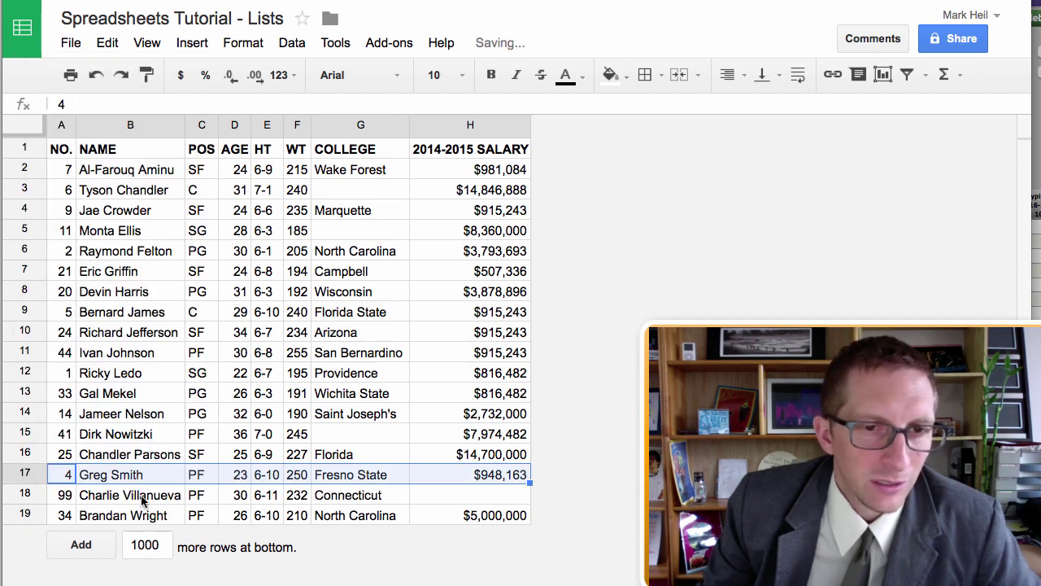
pyautogui.press('Down')
pyautogui.press('Right')
pyautogui.press('Right')
pyautogui.press('Right')
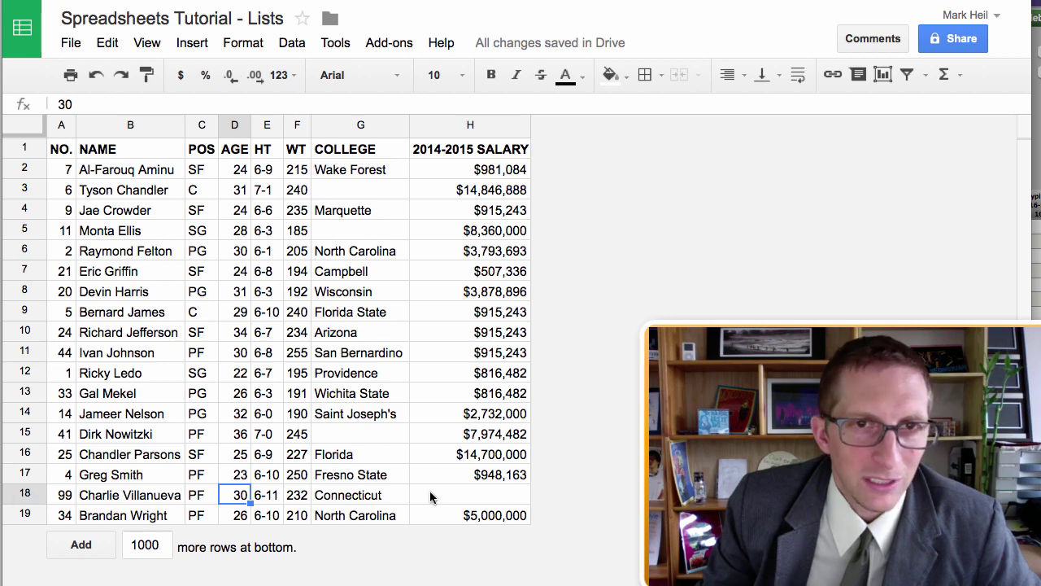
pyautogui.click(33, 495)
pyautogui.rightClick(34, 497)
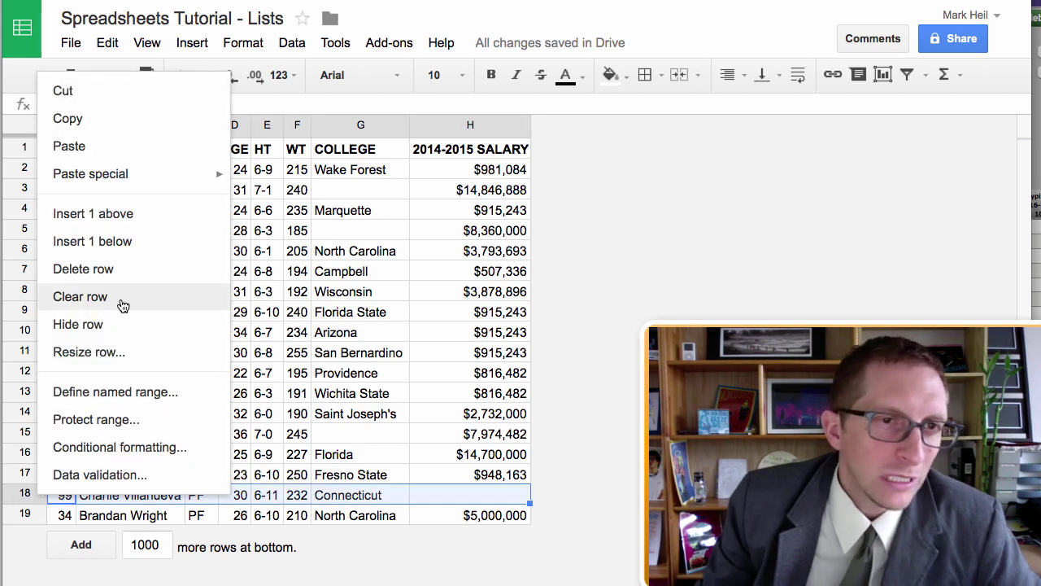
pyautogui.click(126, 270)
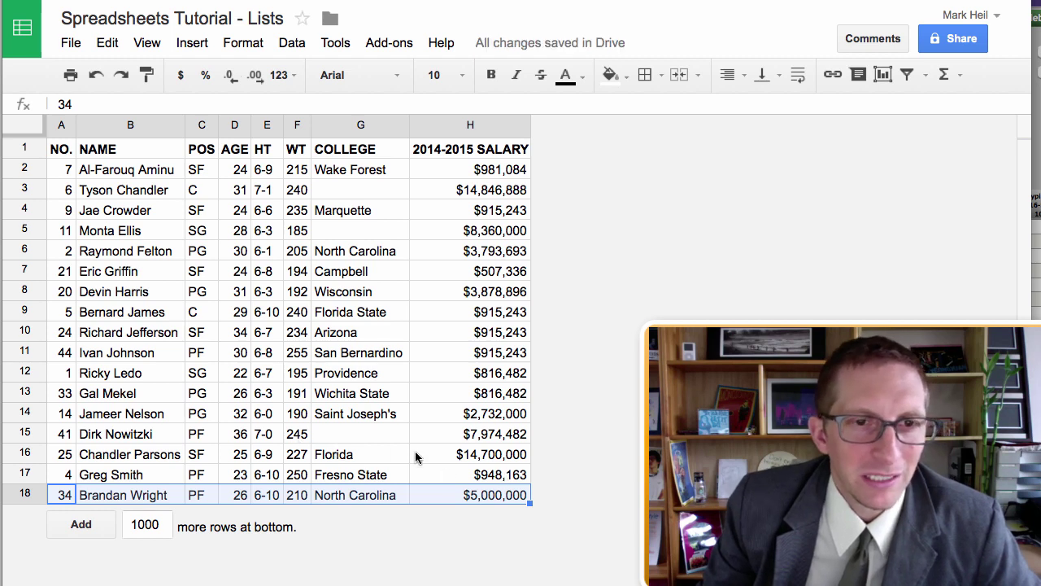
# - Check the empty college cells G15 and G3 in column G
pyautogui.click(332, 436)
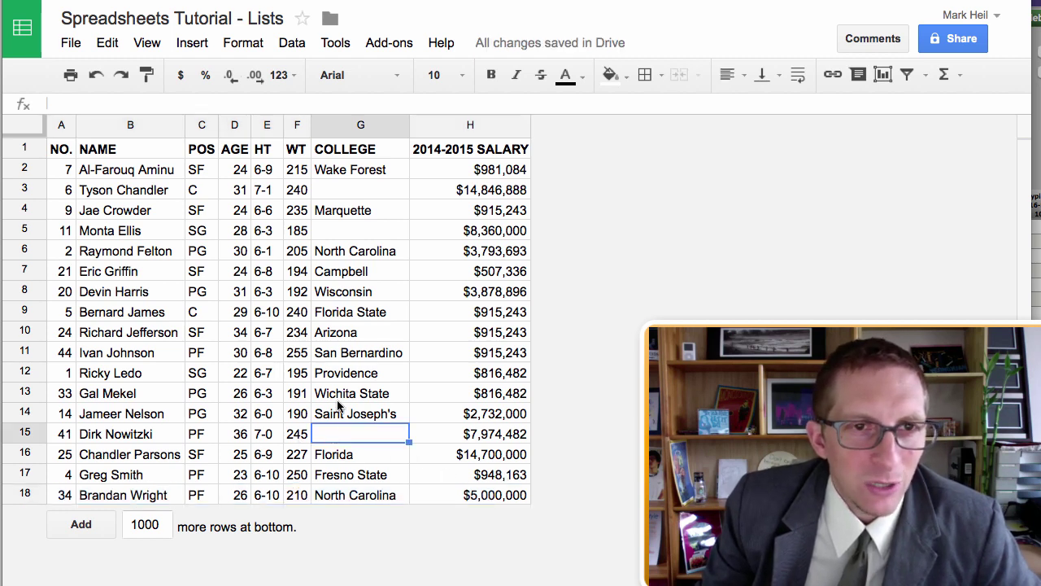
pyautogui.click(337, 244)
pyautogui.click(337, 227)
pyautogui.click(336, 188)
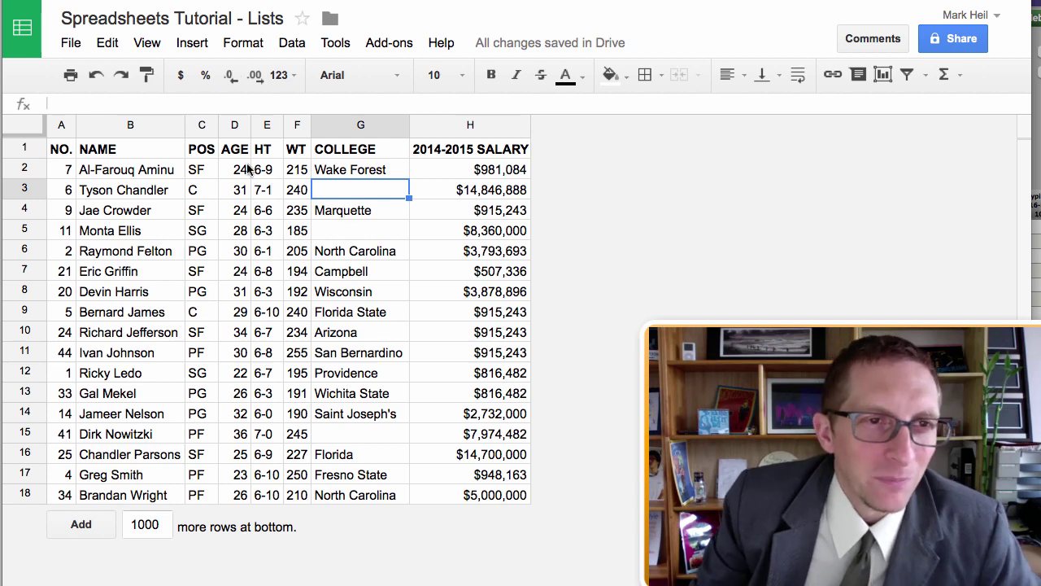
# - Select the player table A1:H18 and turn on a filter for it
pyautogui.moveTo(64, 151)
pyautogui.mouseDown()
pyautogui.moveTo(163, 189)
pyautogui.moveTo(395, 437)
pyautogui.moveTo(481, 492)
pyautogui.mouseUp()
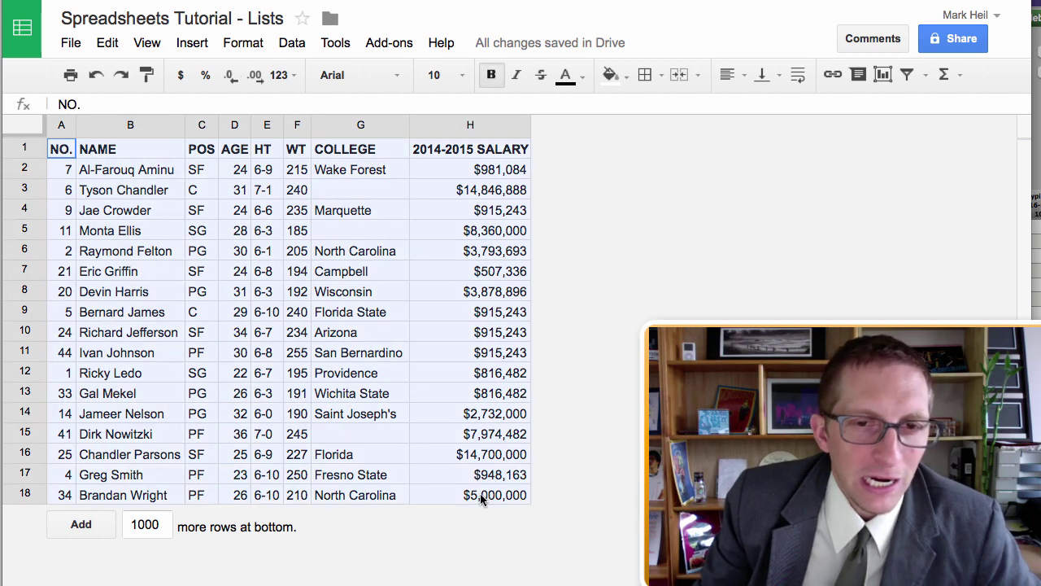
pyautogui.click(229, 49)
pyautogui.moveTo(277, 49)
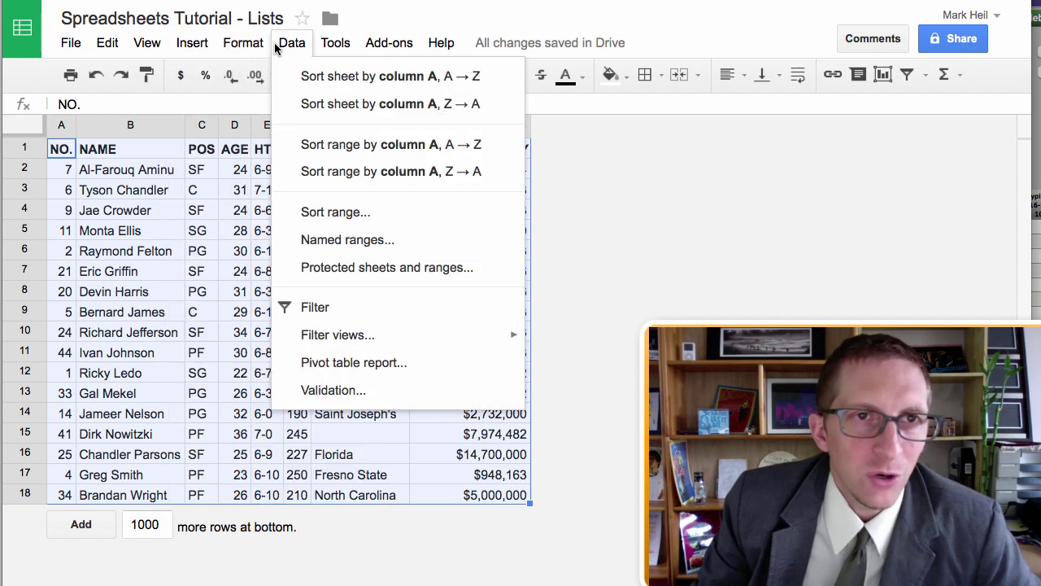
pyautogui.click(333, 307)
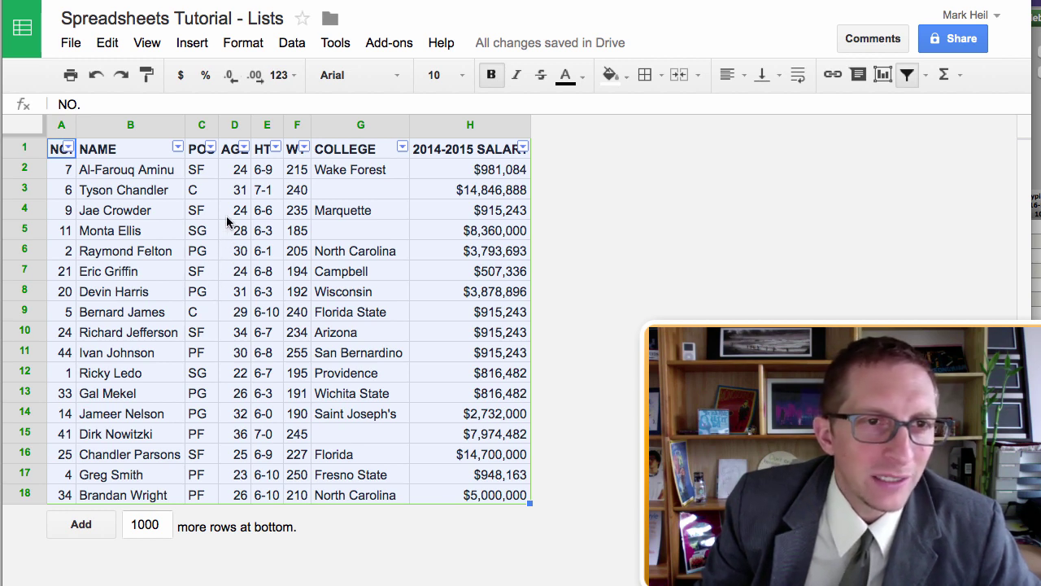
# - Filter the POS column to show only PG and SG players
pyautogui.click(211, 148)
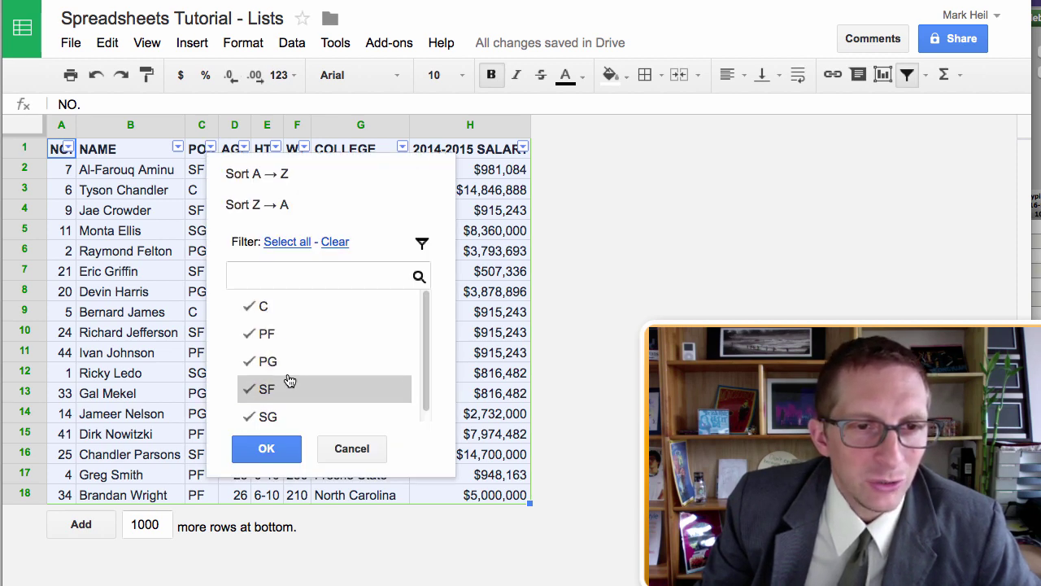
pyautogui.click(327, 242)
pyautogui.scroll(-1, 289, 370)
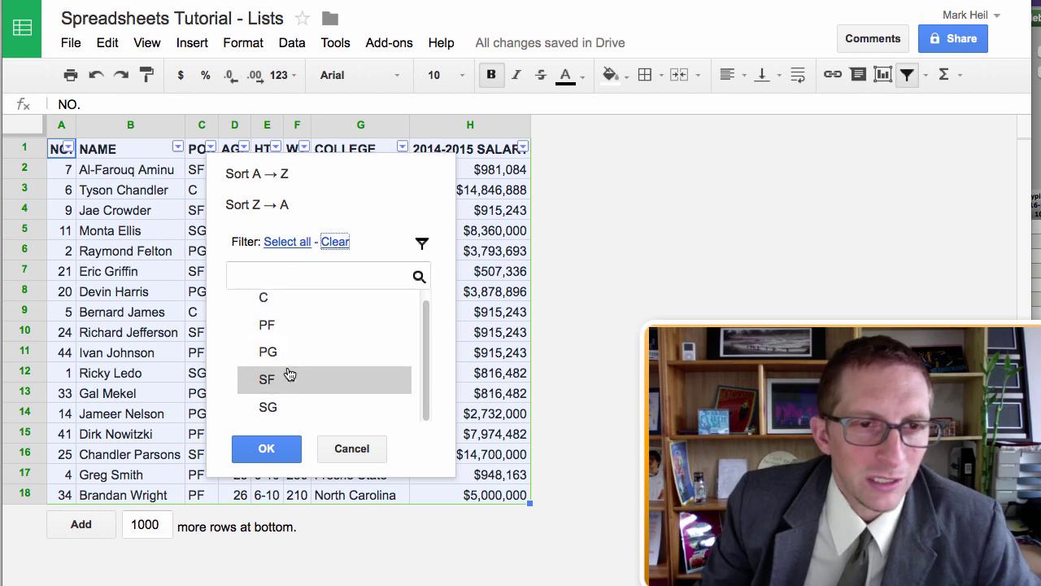
pyautogui.click(279, 355)
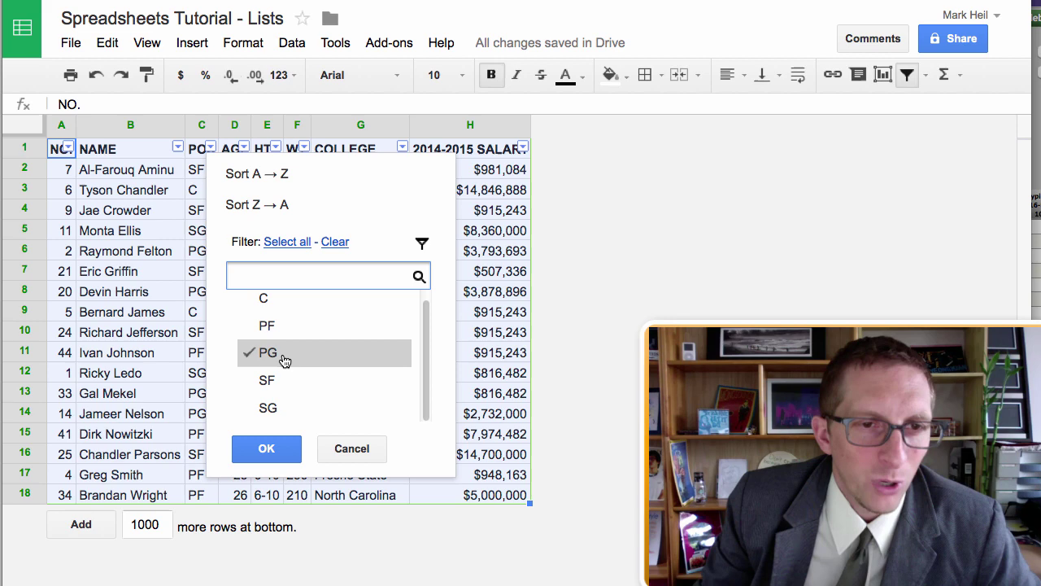
pyautogui.click(281, 407)
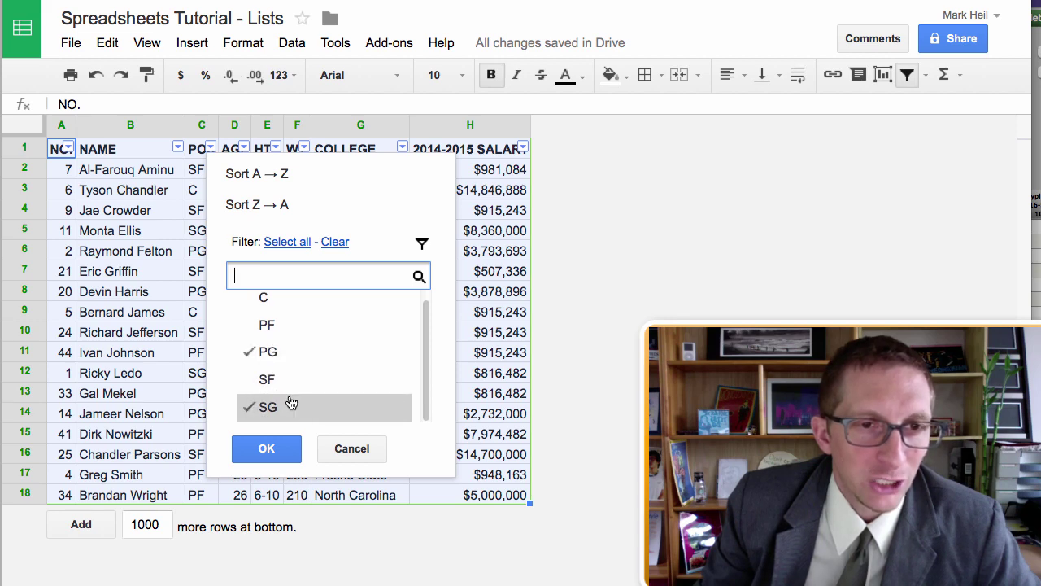
pyautogui.scroll(1, 293, 399)
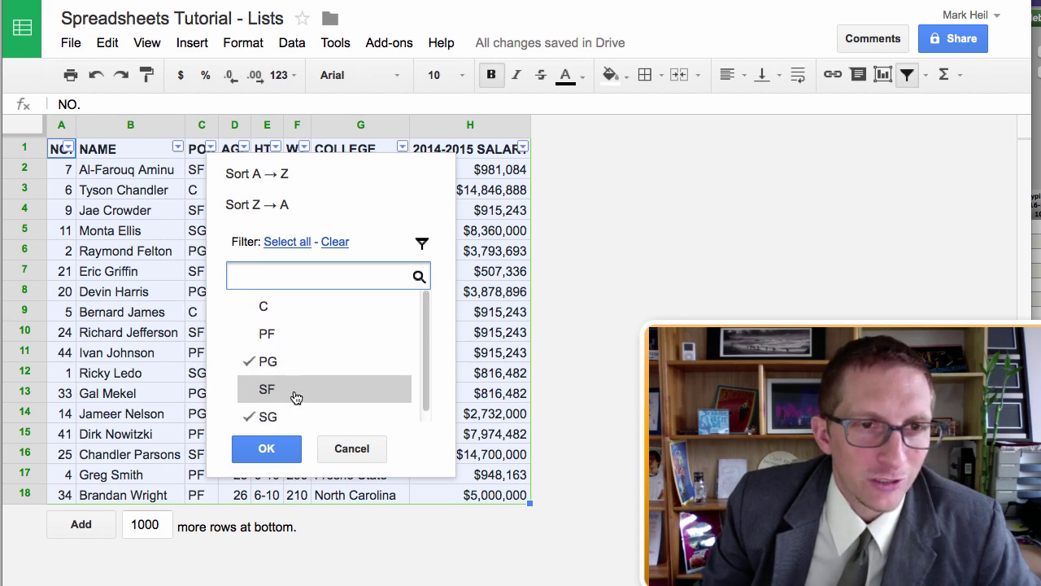
pyautogui.click(274, 448)
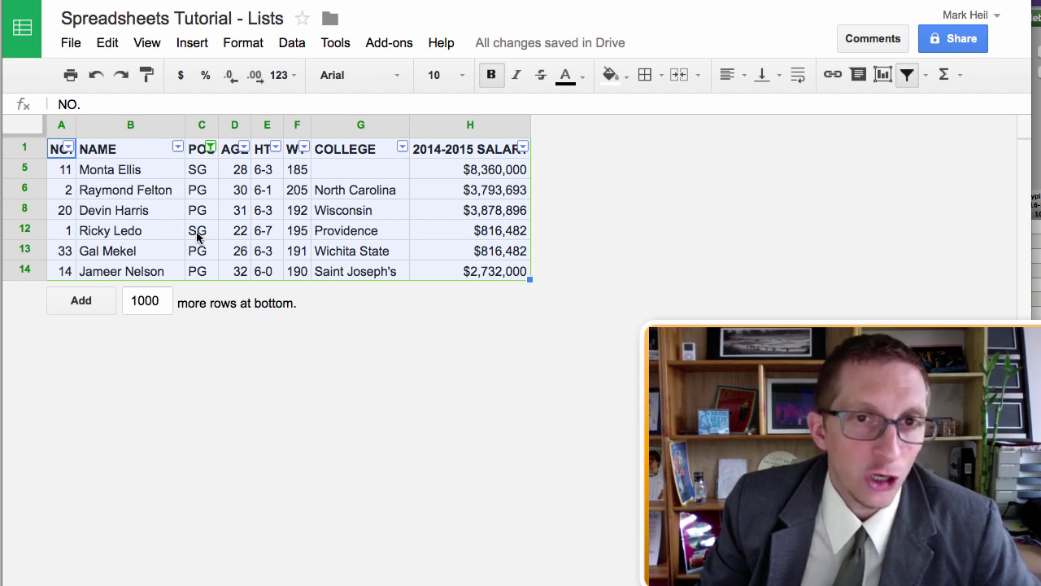
# - Add 1 extra blank row at the bottom, creating row 19
pyautogui.click(166, 300)
pyautogui.doubleClick(165, 301)
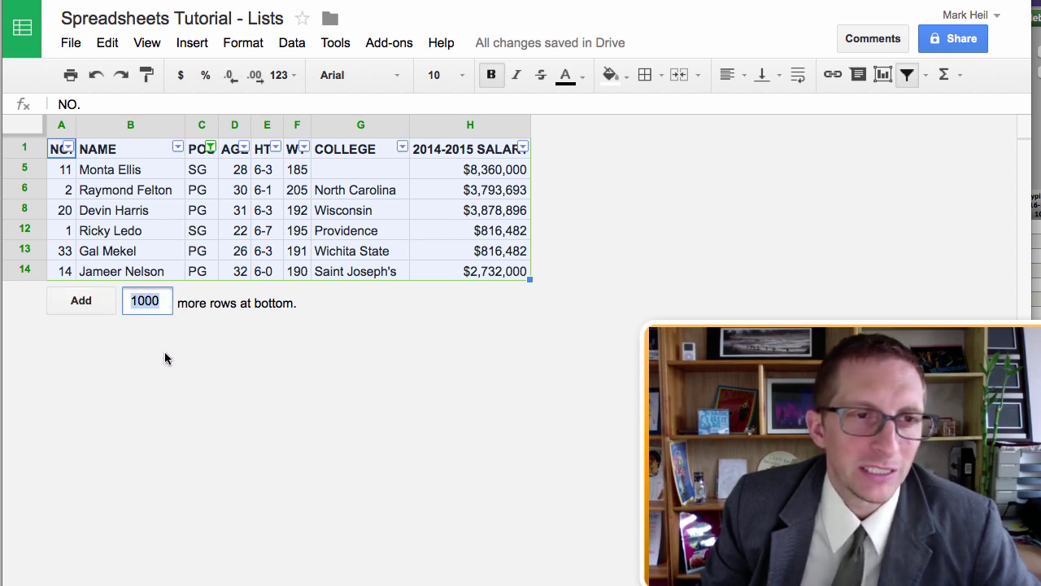
pyautogui.write('1')
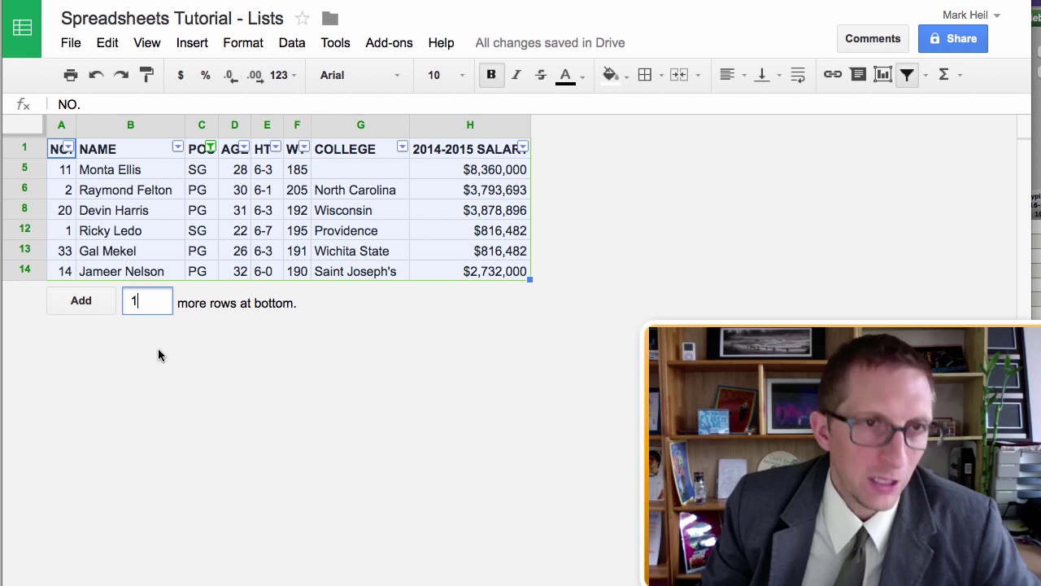
pyautogui.click(94, 303)
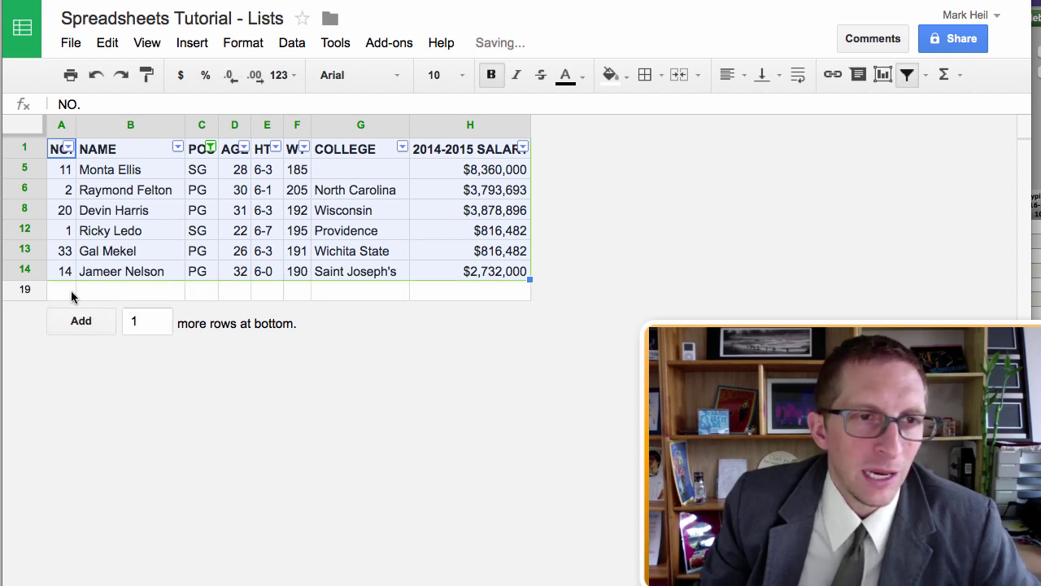
pyautogui.click(73, 294)
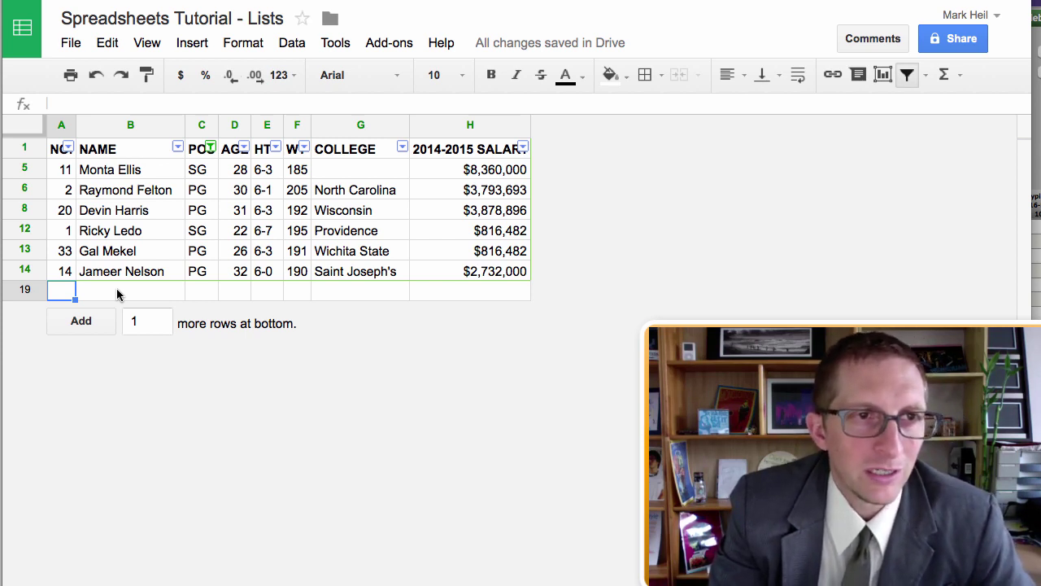
# - Reset the POS column filter to Select all so all 17 players show
pyautogui.click(211, 149)
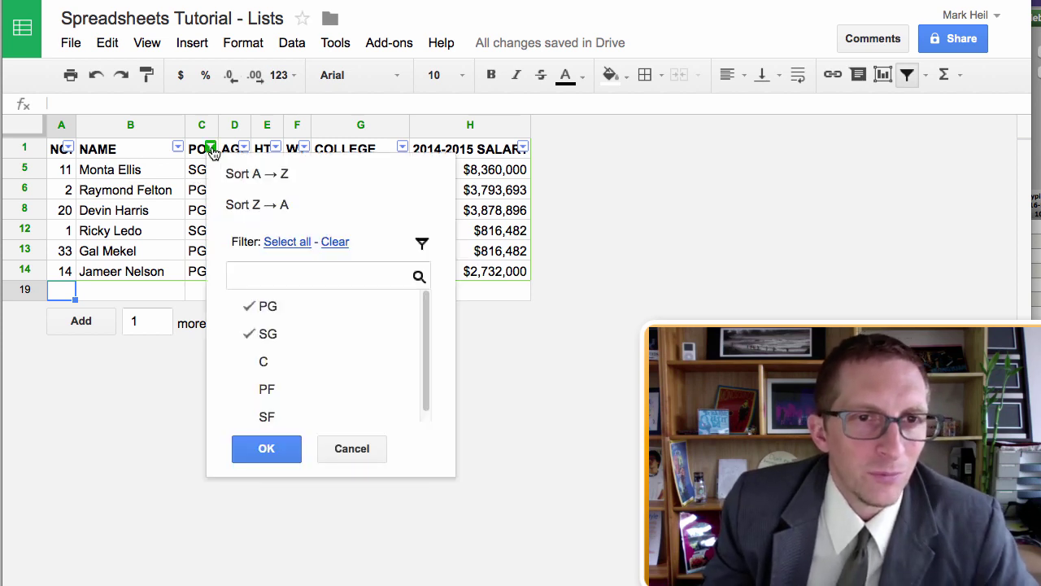
pyautogui.click(334, 243)
pyautogui.click(270, 452)
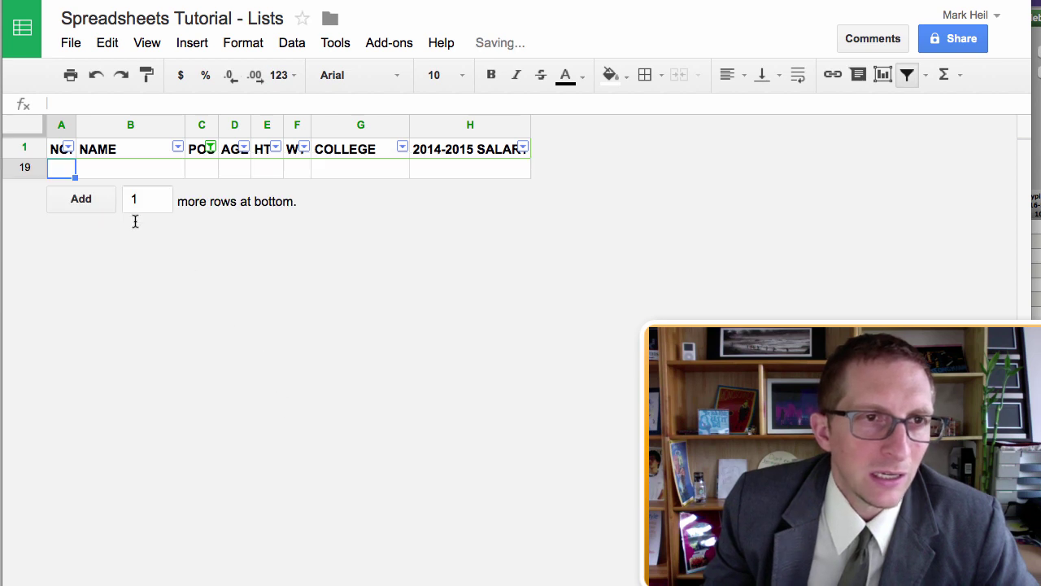
pyautogui.click(210, 148)
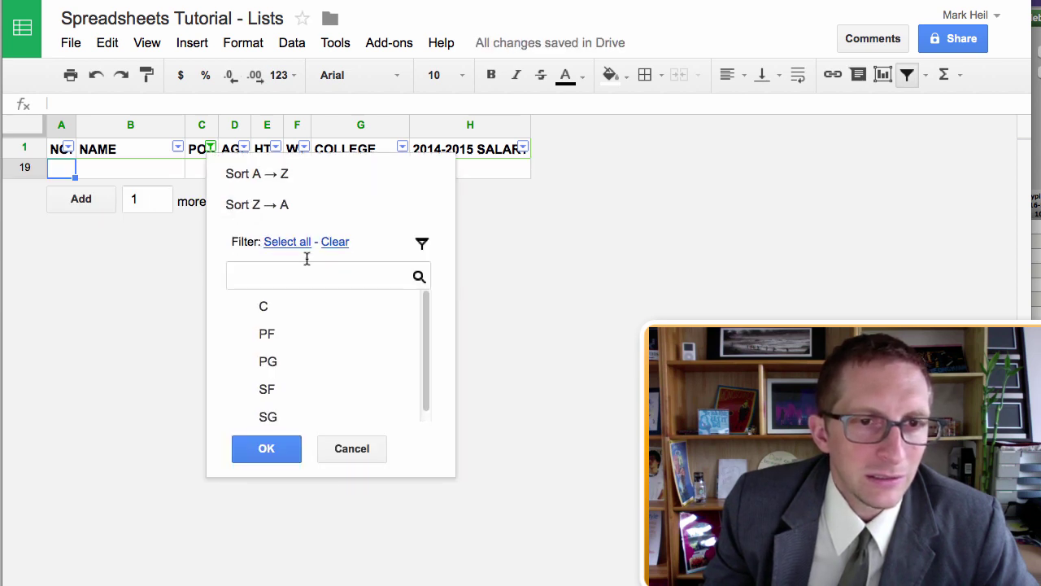
pyautogui.click(289, 243)
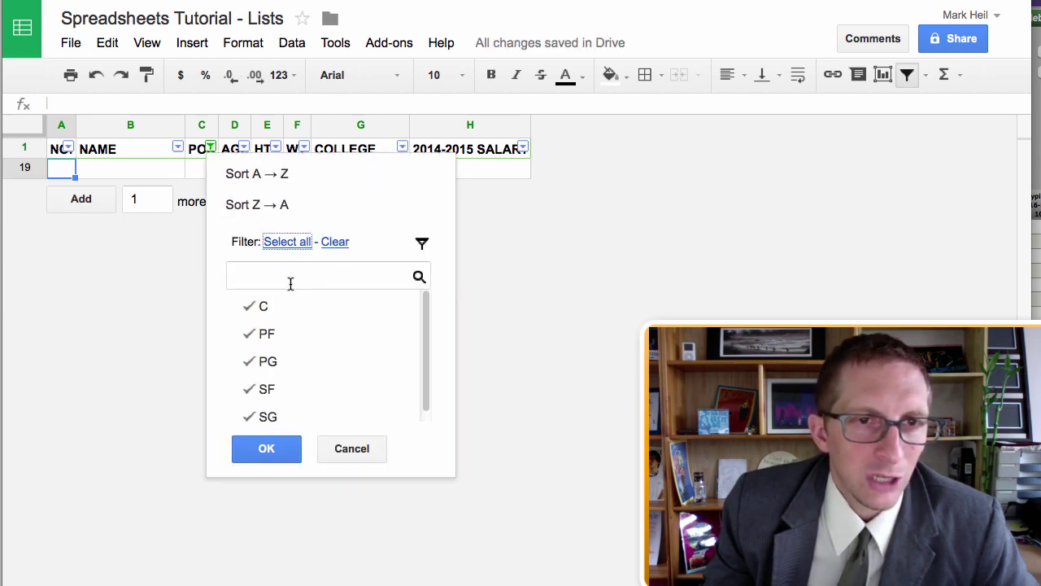
pyautogui.click(274, 449)
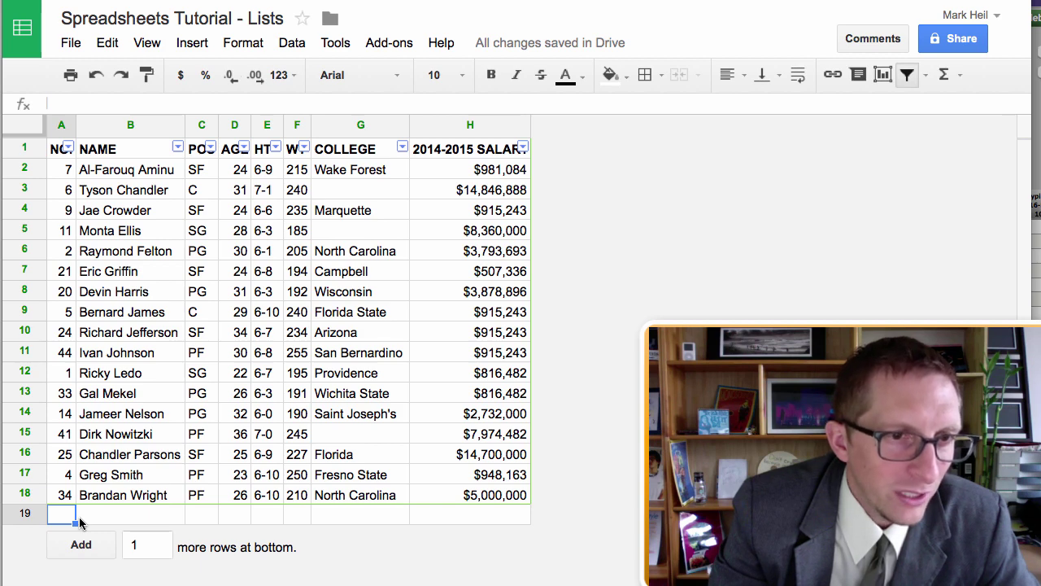
# - Fill row 19 with number 3, the player's own name, position PG and age 26
pyautogui.write('3')
pyautogui.press('Tab')
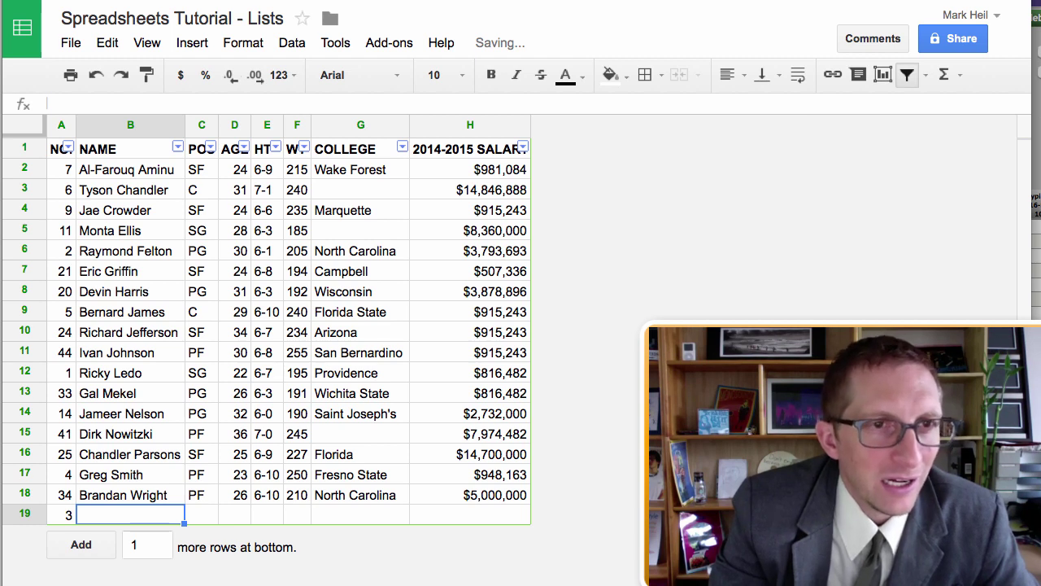
pyautogui.write('Mark Heil')
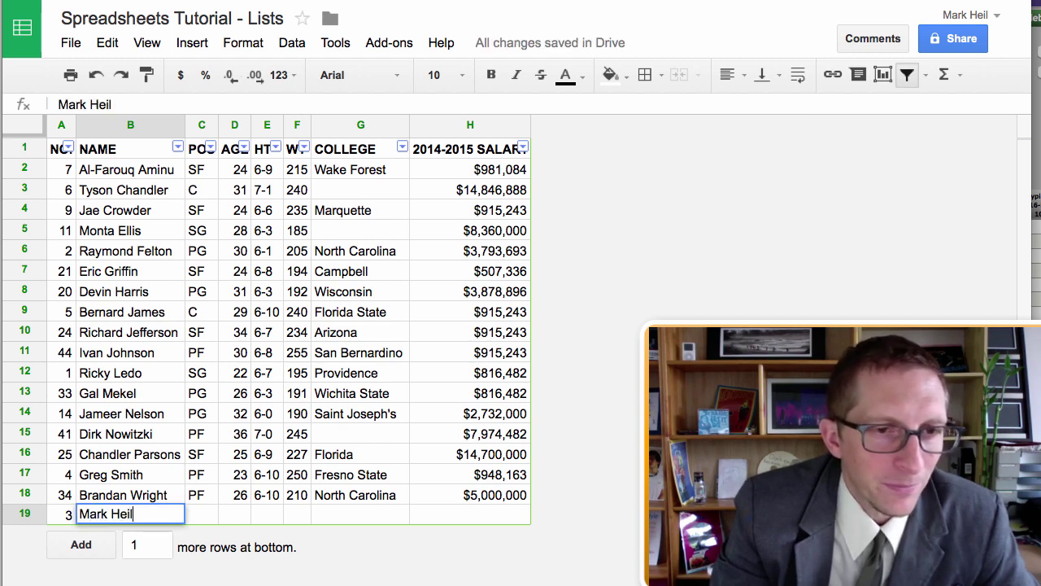
pyautogui.press('Tab')
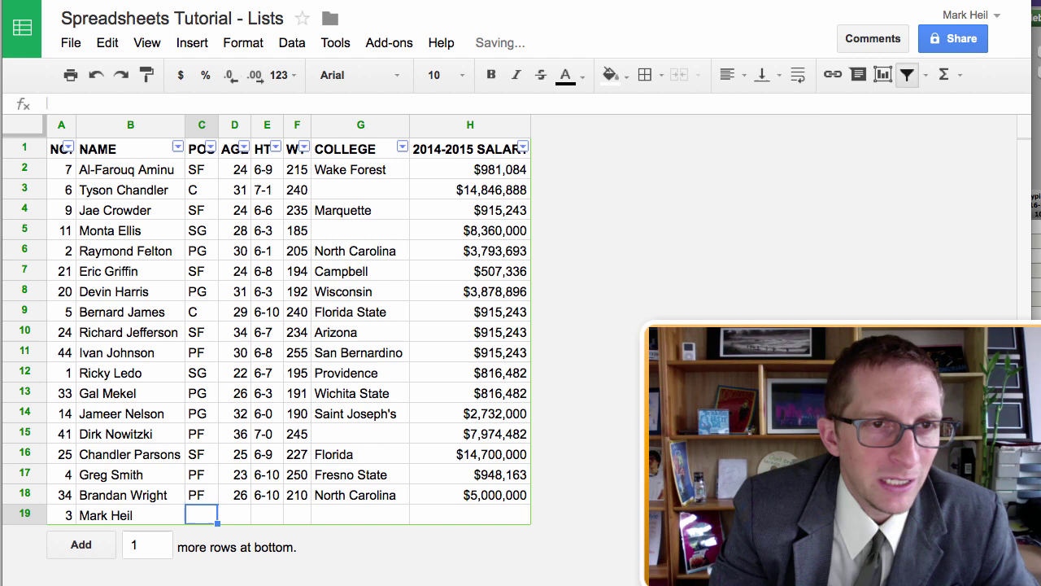
pyautogui.write('PG')
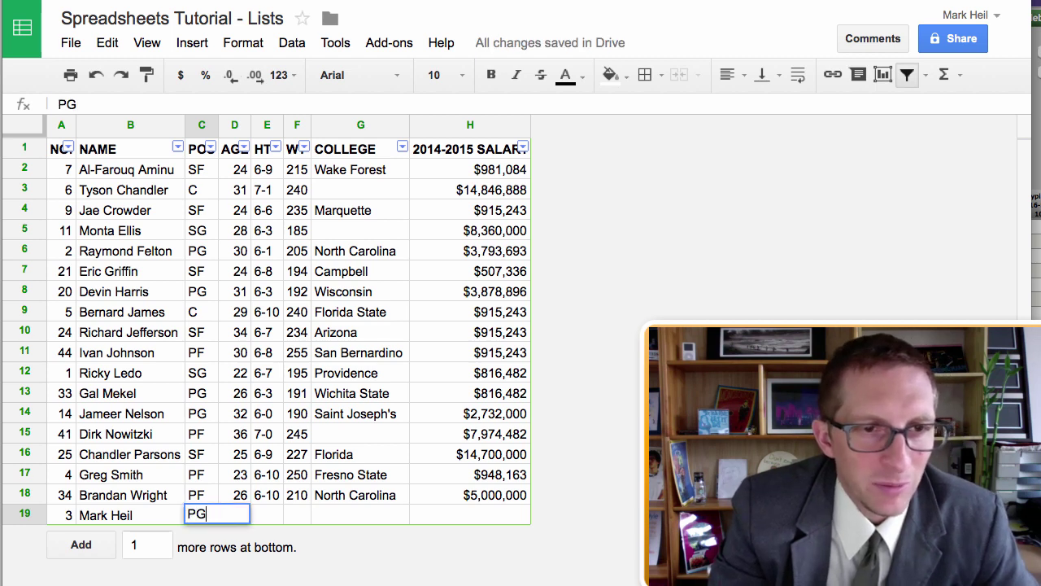
pyautogui.press('Tab')
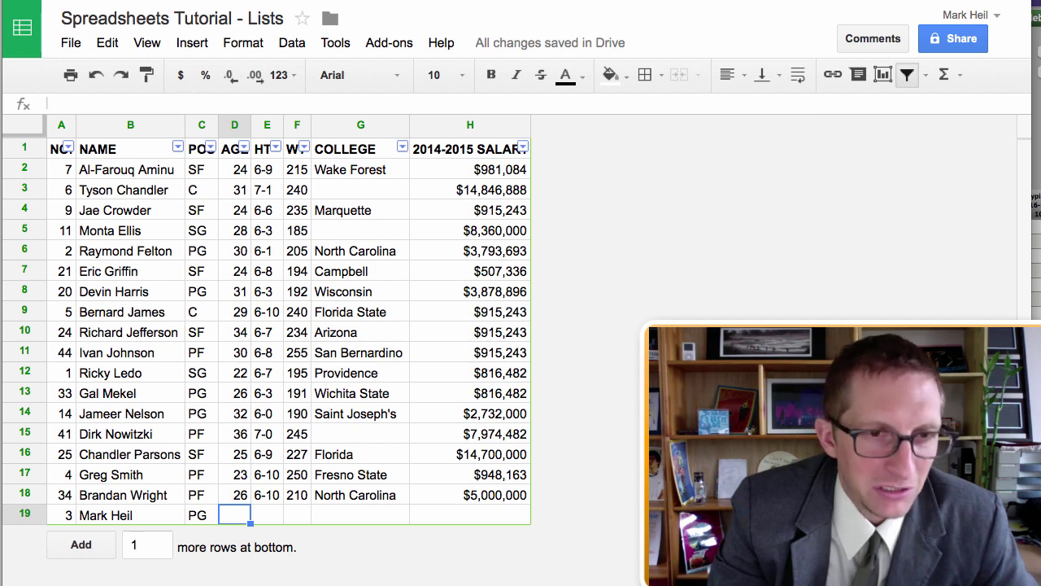
pyautogui.write('26')
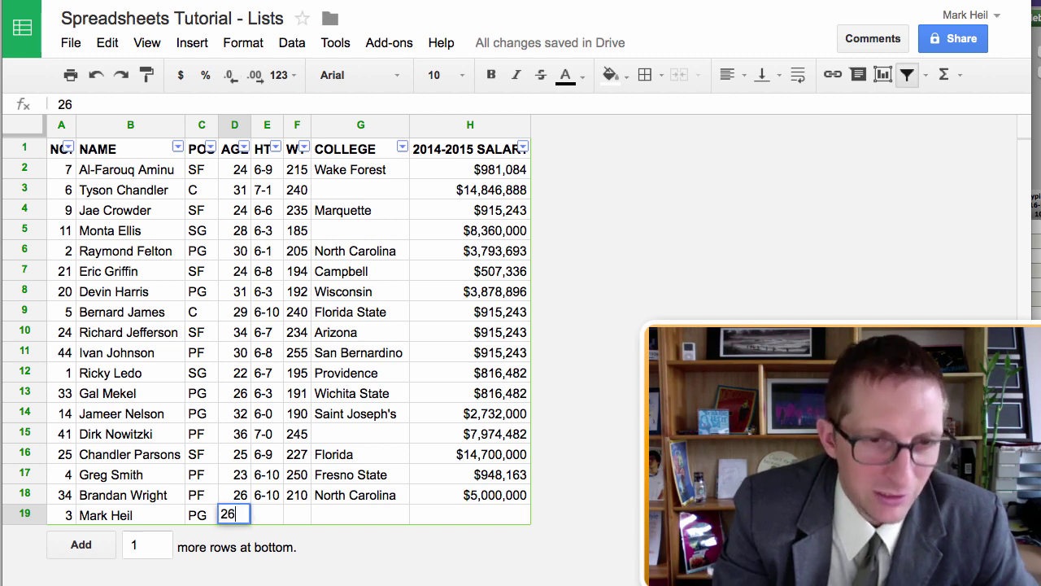
pyautogui.press('Tab')
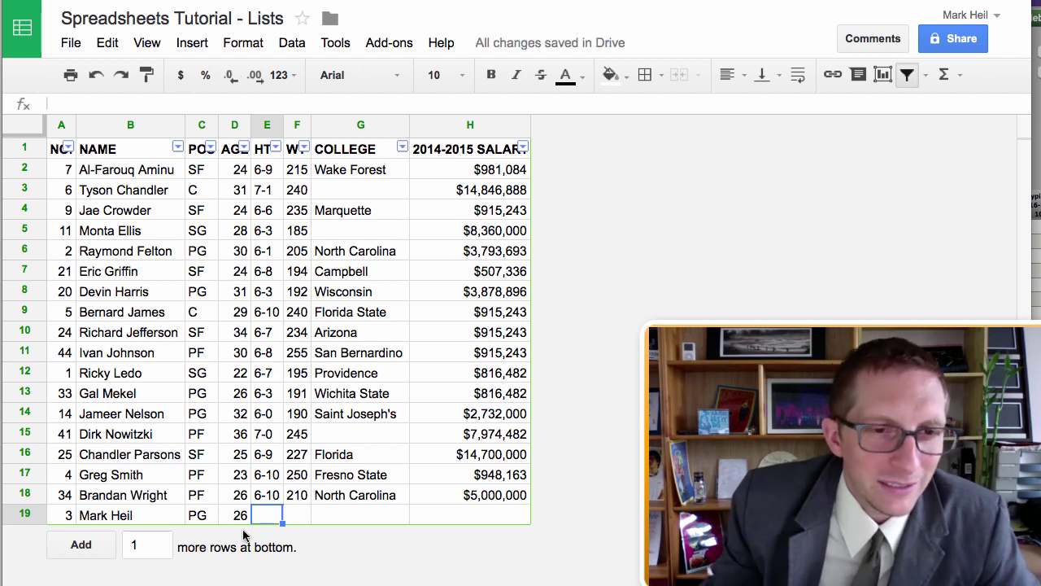
# - Enter height 5-8 in E19 and weight 172 in F19
pyautogui.write('5')
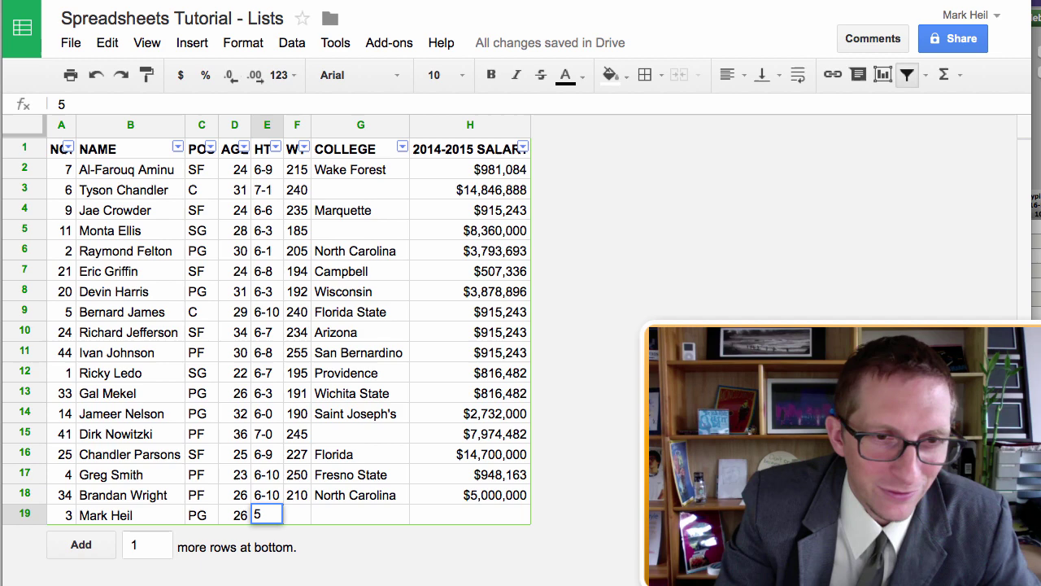
pyautogui.write('-8')
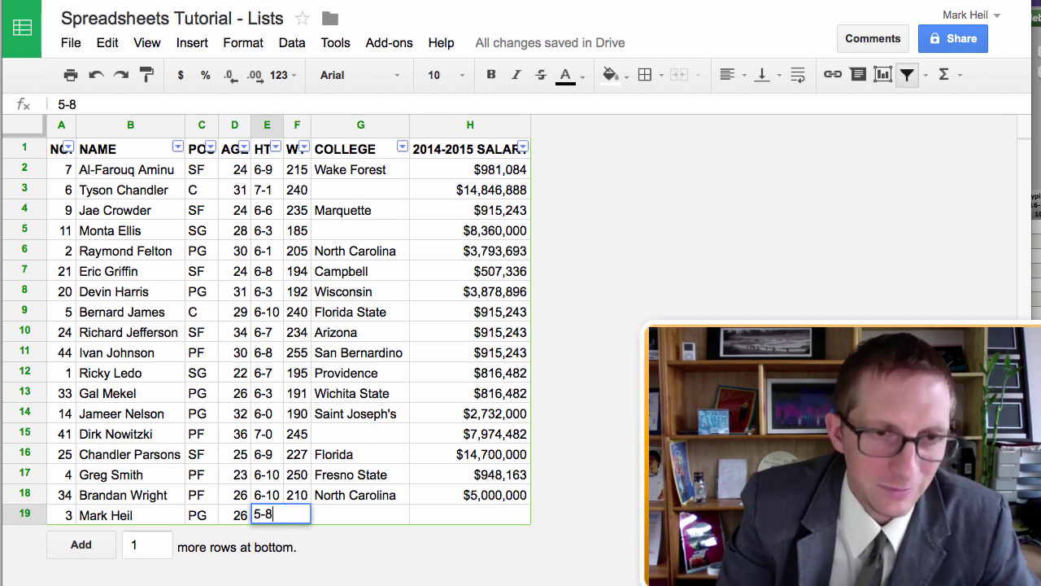
pyautogui.press('Return')
pyautogui.click(294, 518)
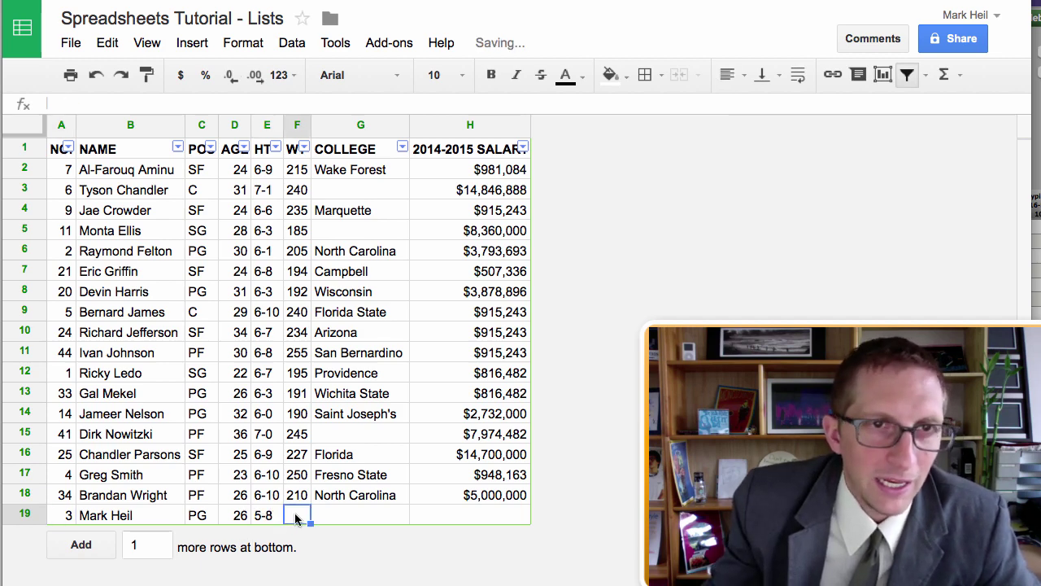
pyautogui.write('17')
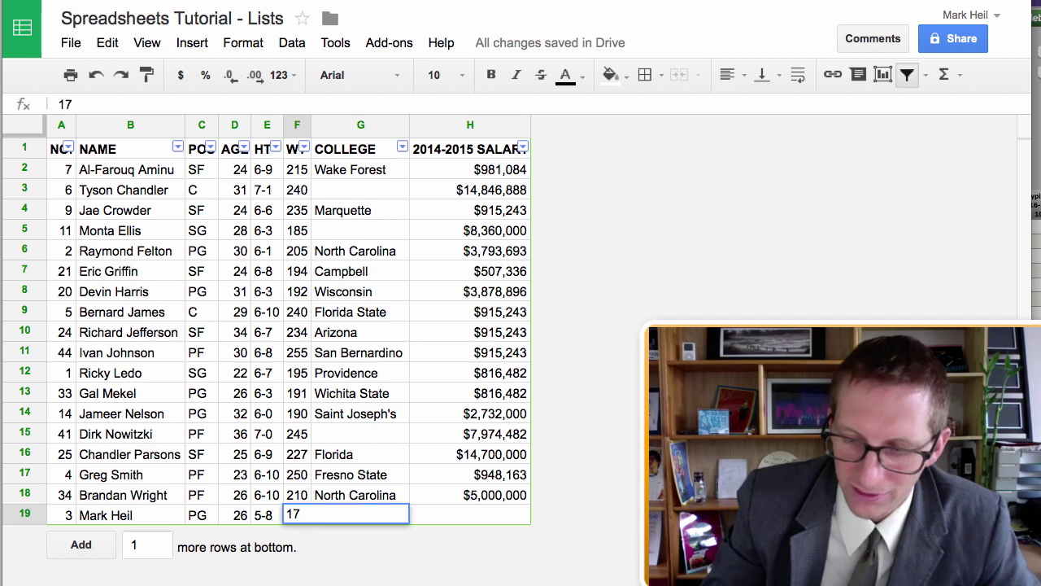
pyautogui.write('2')
pyautogui.press('Tab')
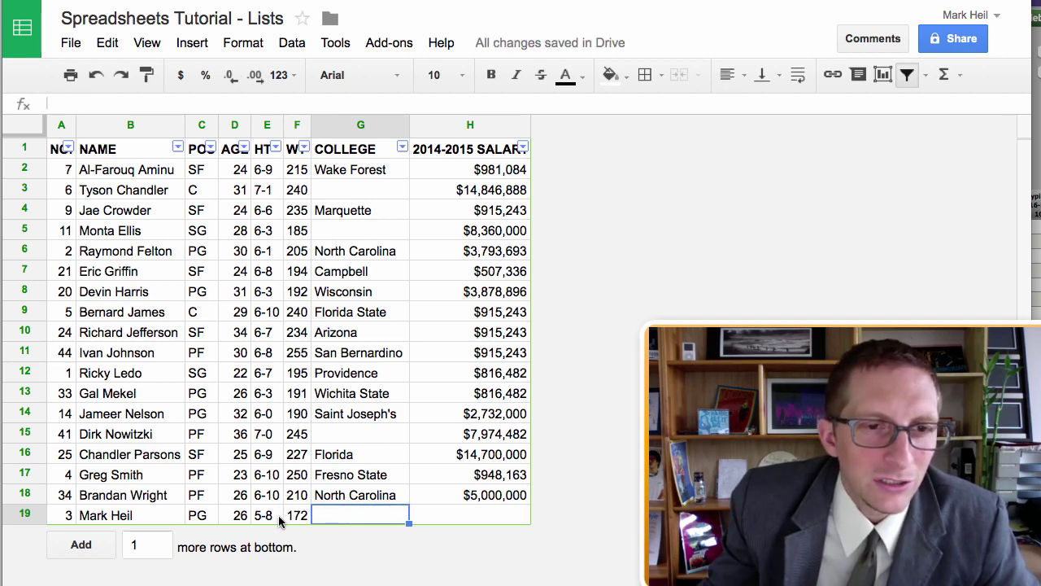
pyautogui.click(269, 516)
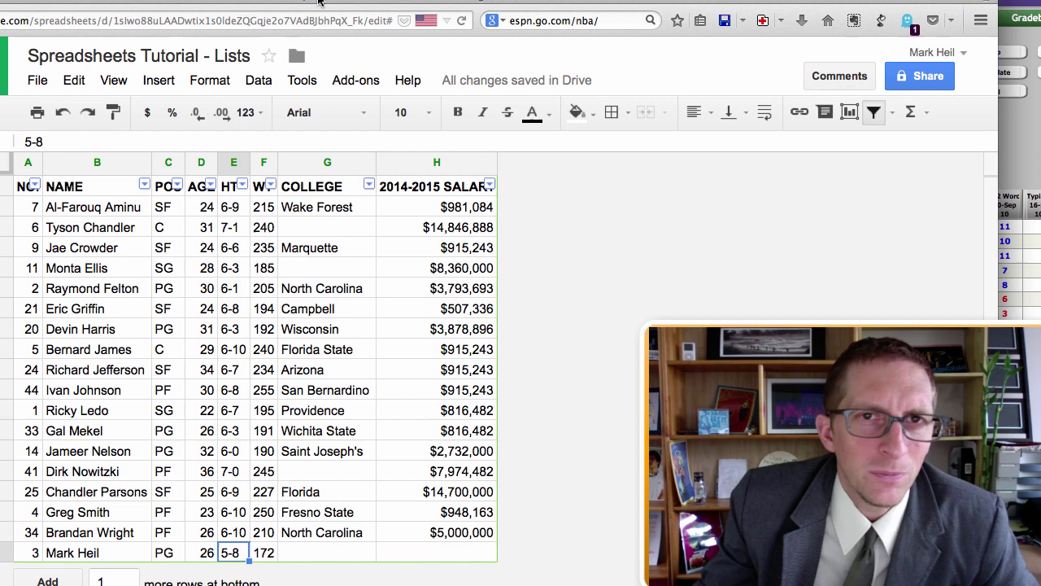
pyautogui.click(599, 21)
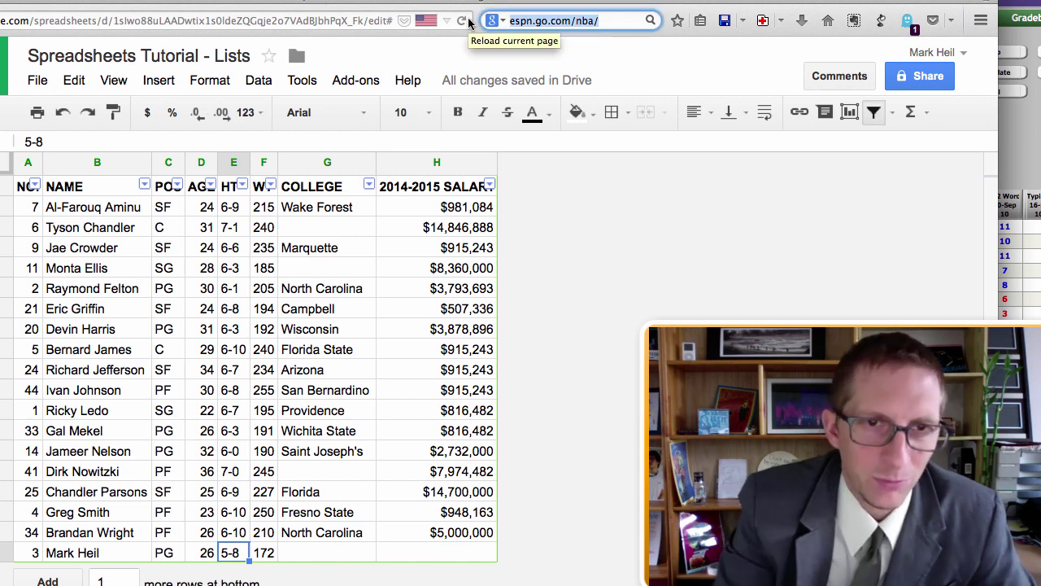
pyautogui.write('5\'8"')
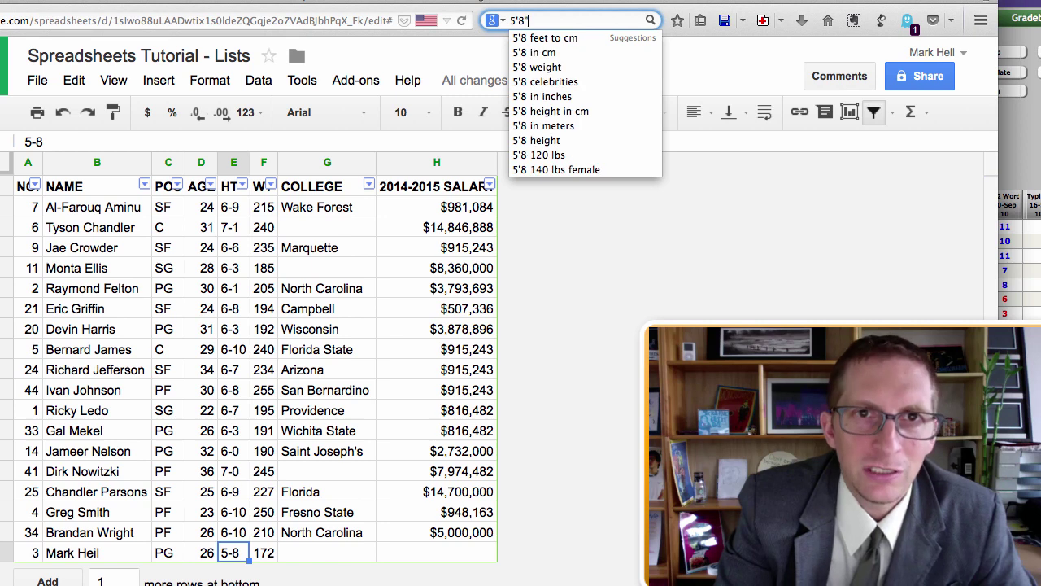
pyautogui.write(' to c')
pyautogui.press('BackSpace')
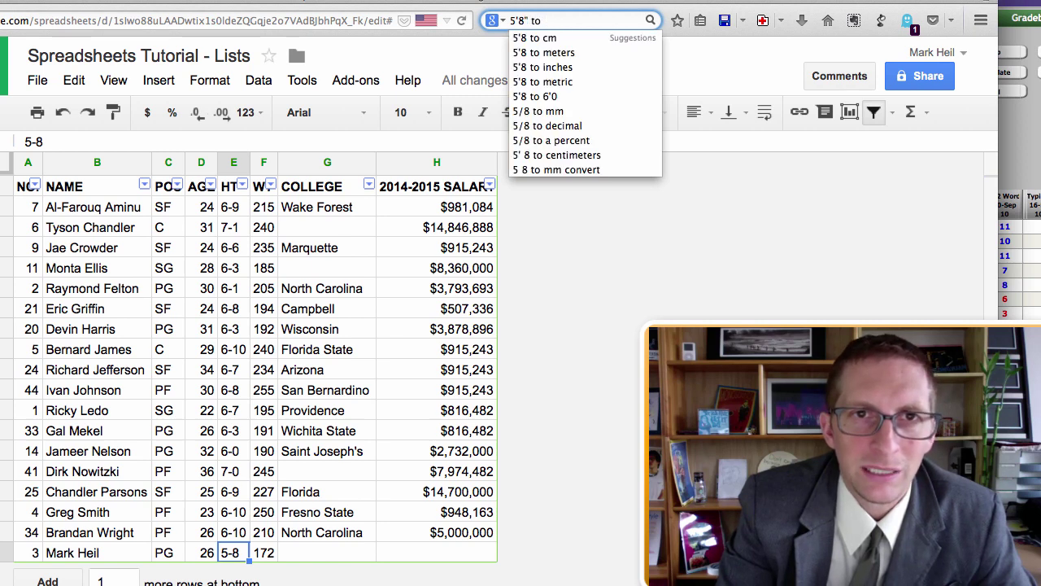
pyautogui.press('BackSpace')
pyautogui.press('BackSpace')
pyautogui.press('BackSpace')
pyautogui.press('BackSpace')
pyautogui.press('BackSpace')
pyautogui.press('BackSpace')
pyautogui.press('BackSpace')
pyautogui.press('BackSpace')
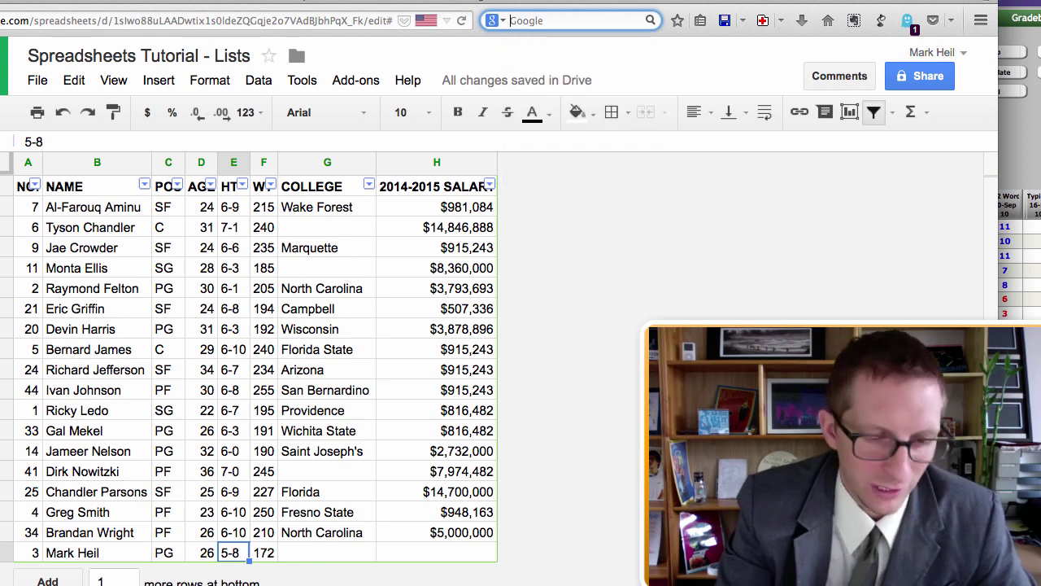
pyautogui.write('175cm')
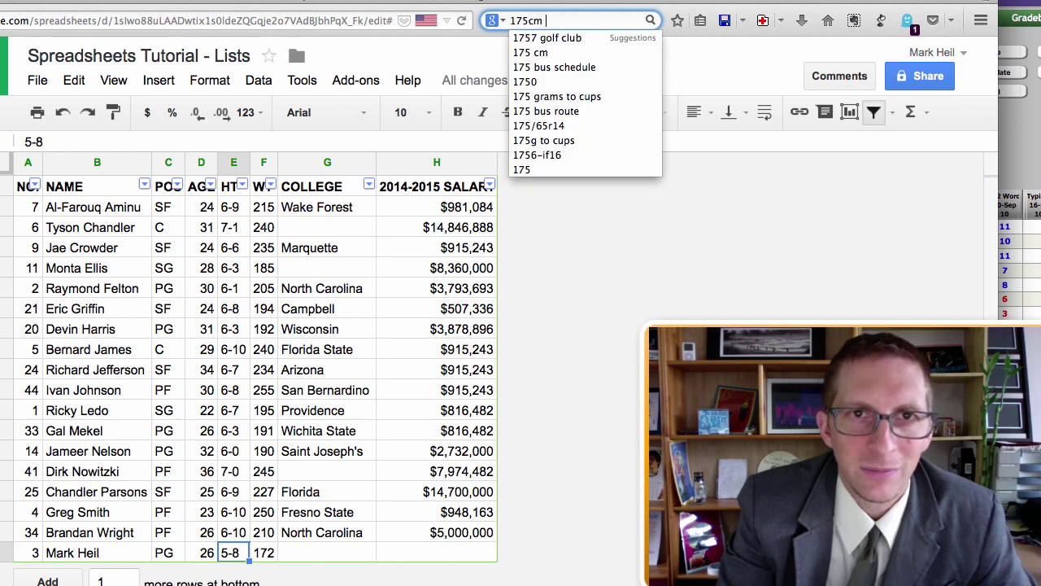
pyautogui.write(' to feet')
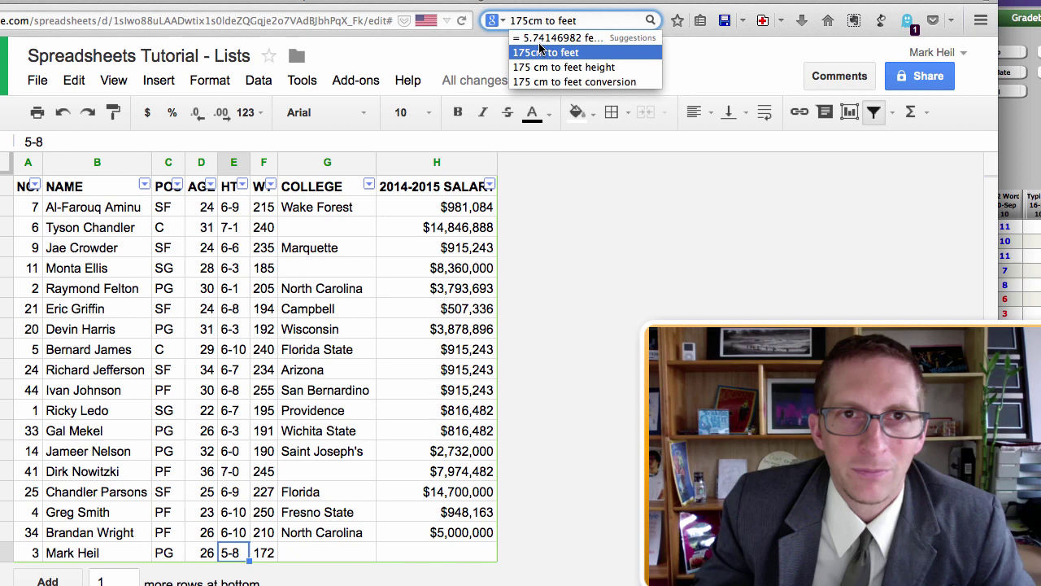
pyautogui.press('Escape')
pyautogui.press('BackSpace')
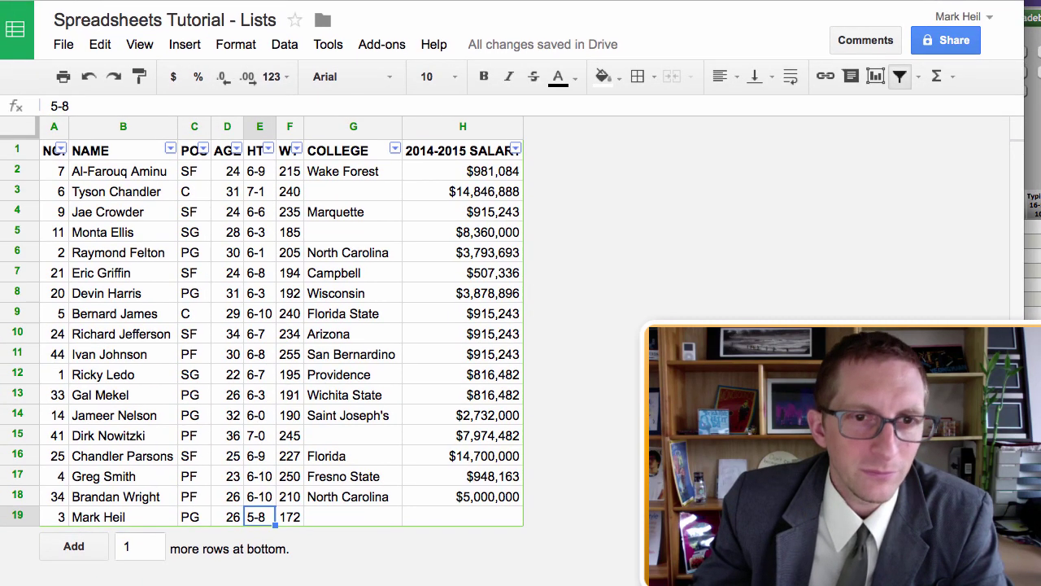
# - Enter Liberty as the college in G19 and $7,000,000 as the salary in H19
pyautogui.click(300, 517)
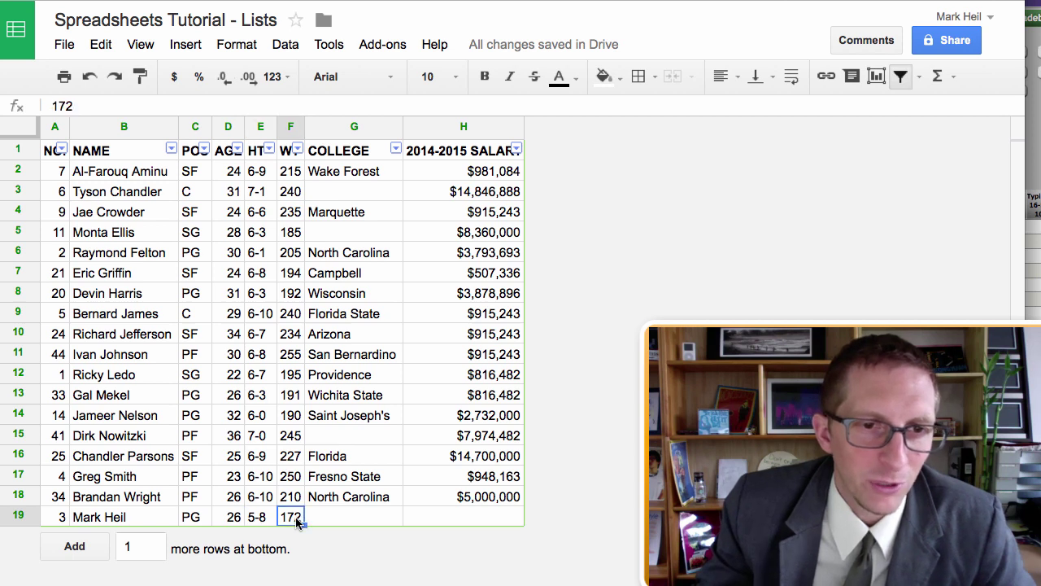
pyautogui.click(335, 514)
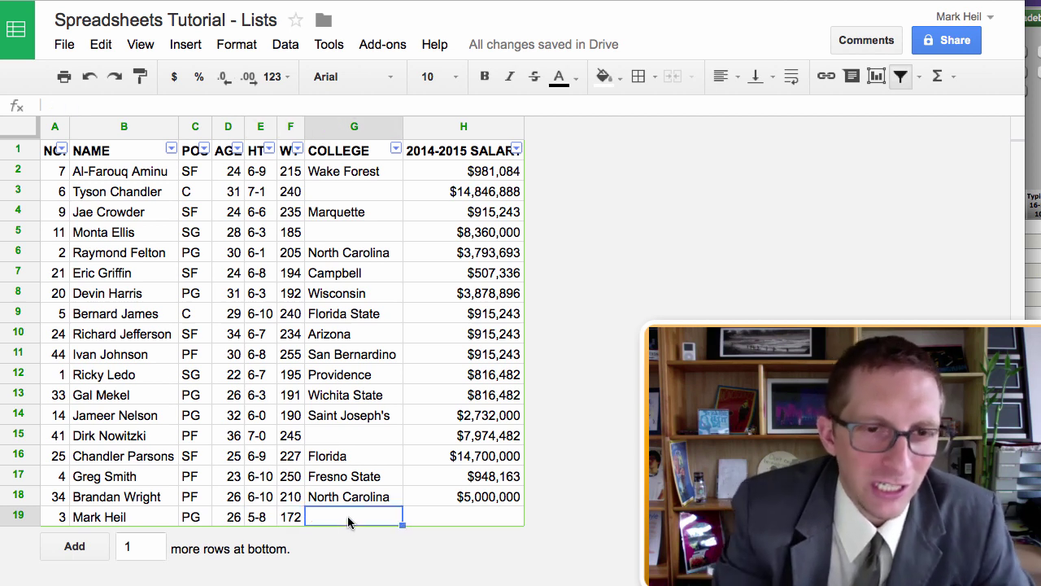
pyautogui.write('Liberty')
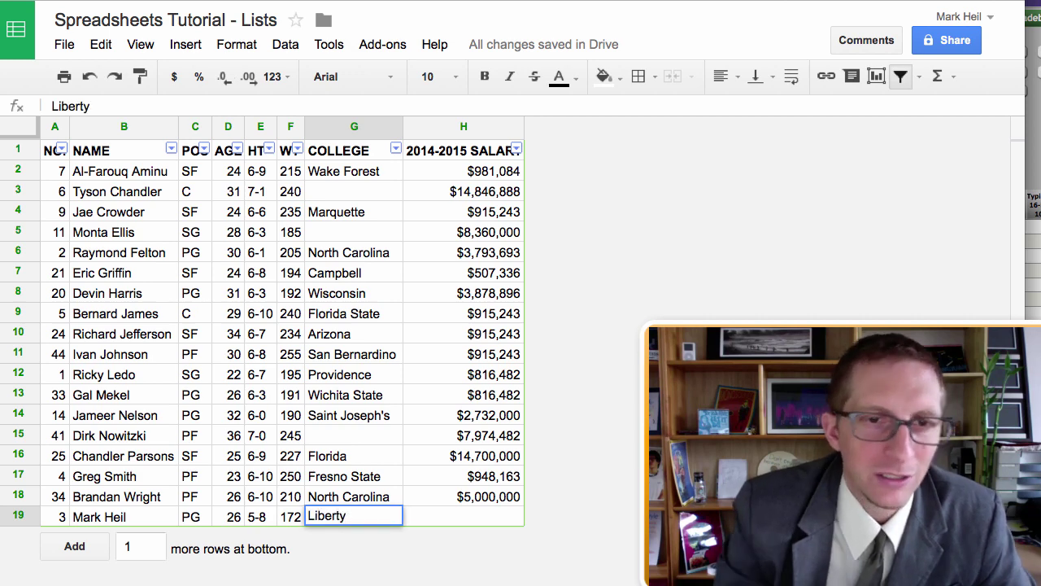
pyautogui.press('Tab')
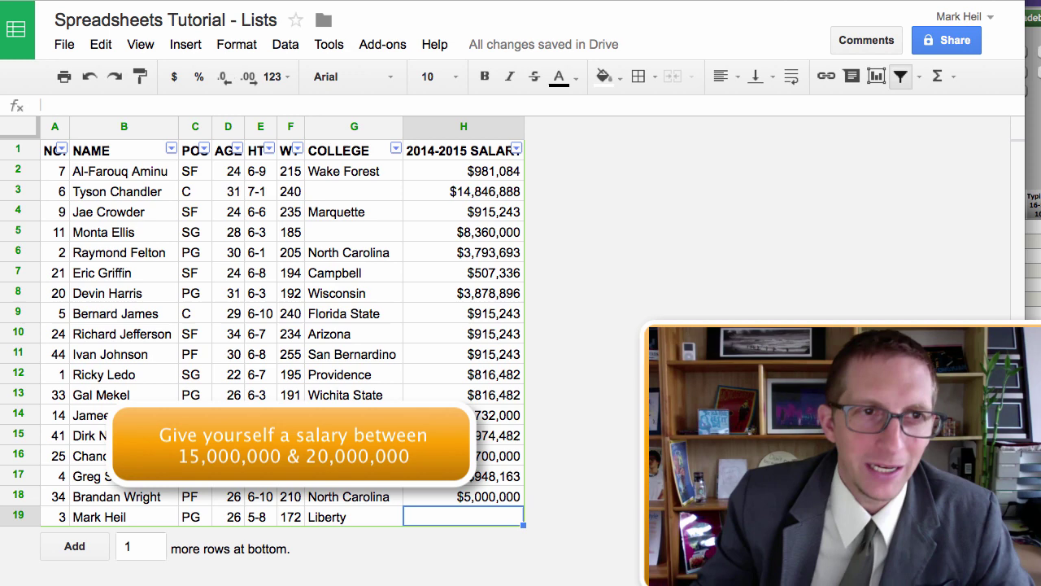
pyautogui.write('7000000')
pyautogui.press('Return')
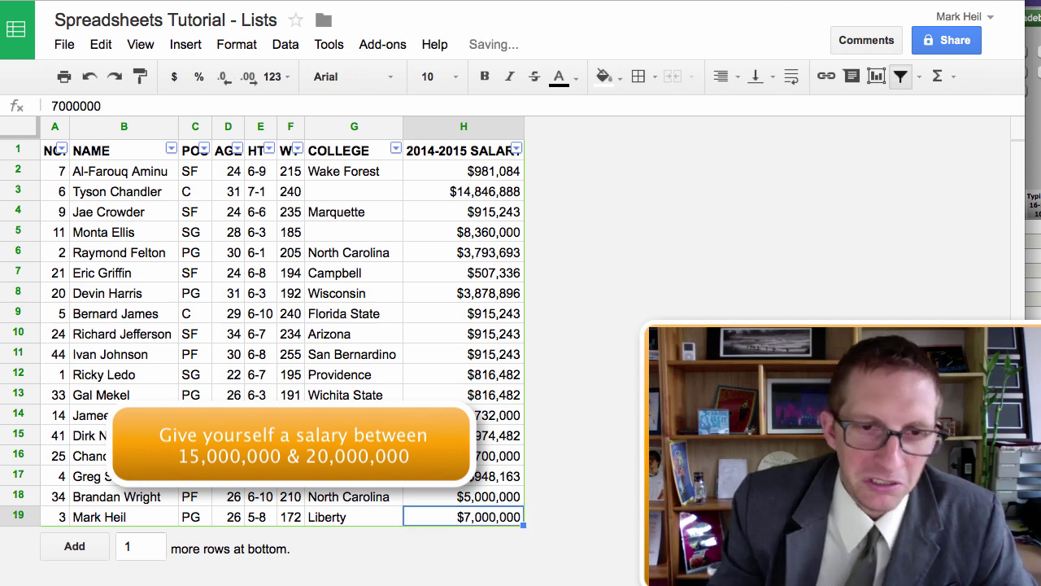
pyautogui.click(363, 498)
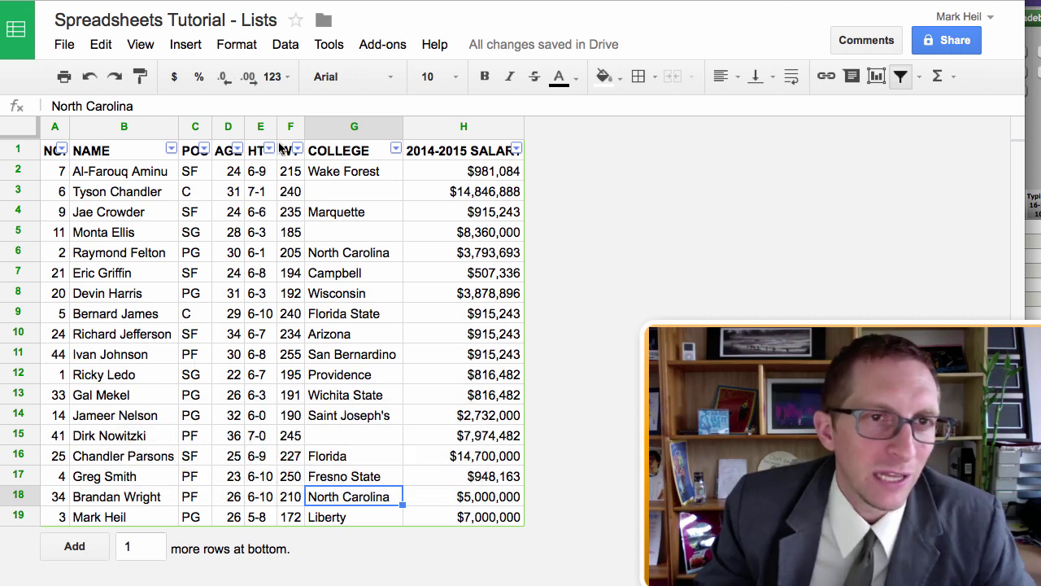
# - Clear the POS filter and tick only PG and SG, leaving seven guards shown
pyautogui.click(205, 153)
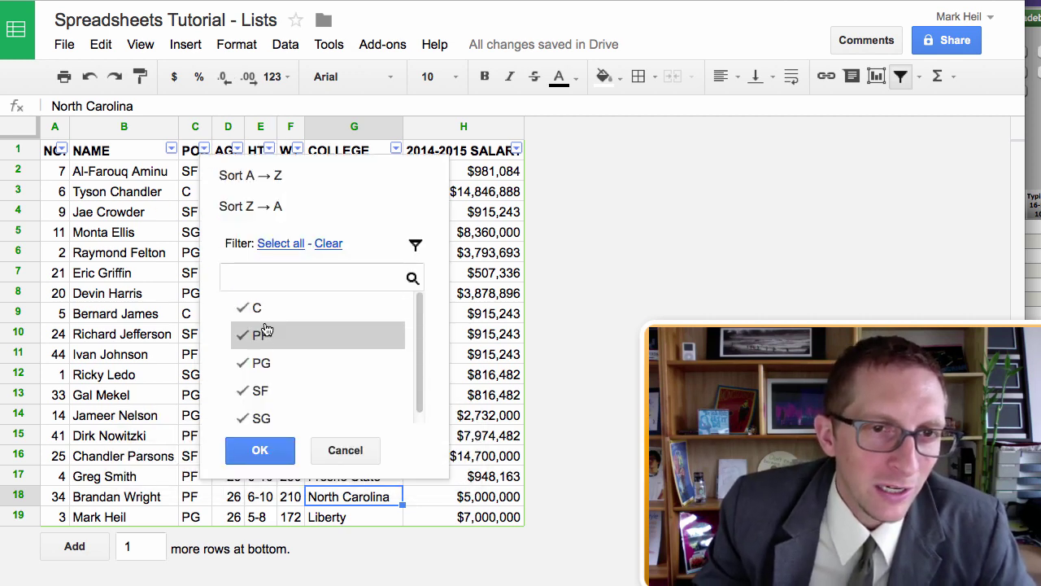
pyautogui.click(329, 244)
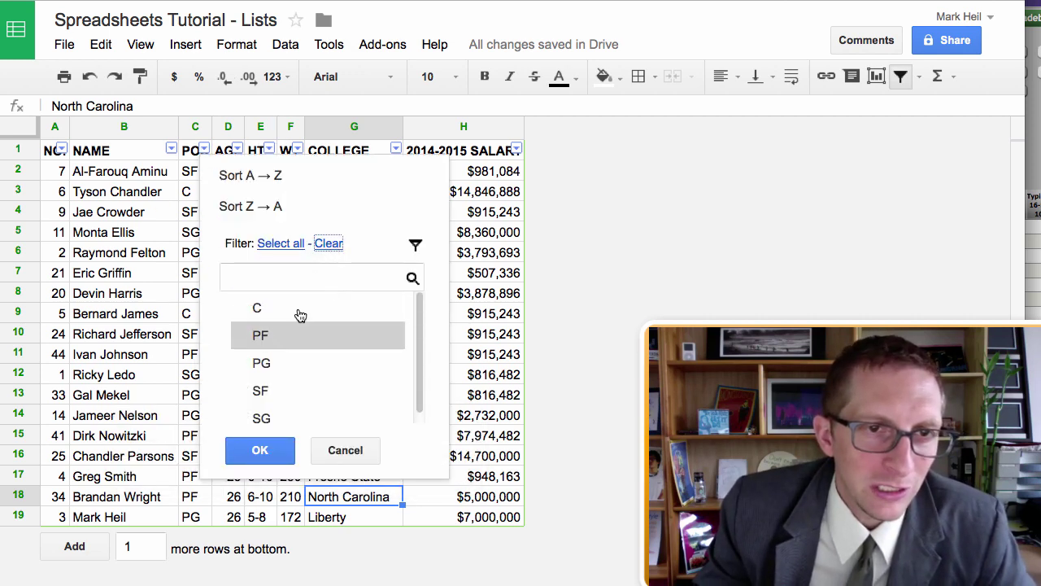
pyautogui.click(272, 418)
pyautogui.click(284, 365)
pyautogui.click(260, 449)
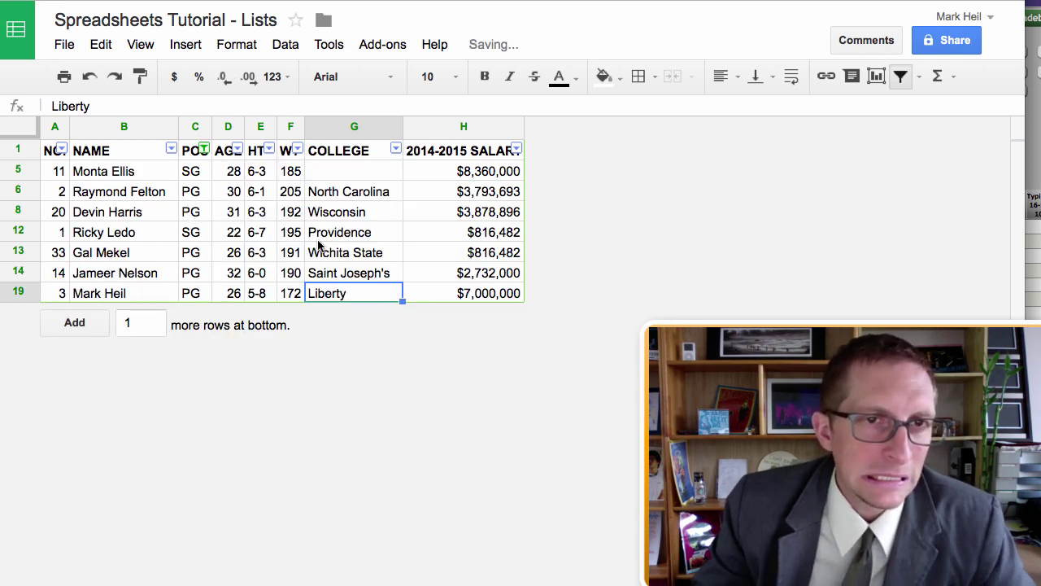
pyautogui.click(409, 234)
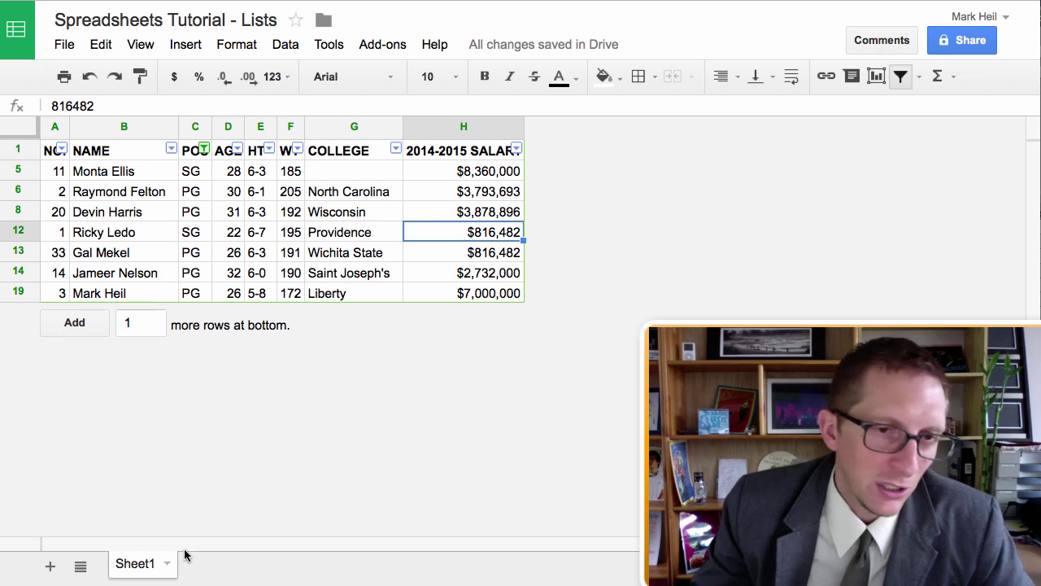
# - Rename the Sheet1 tab to All
pyautogui.doubleClick(139, 563)
pyautogui.write('A')
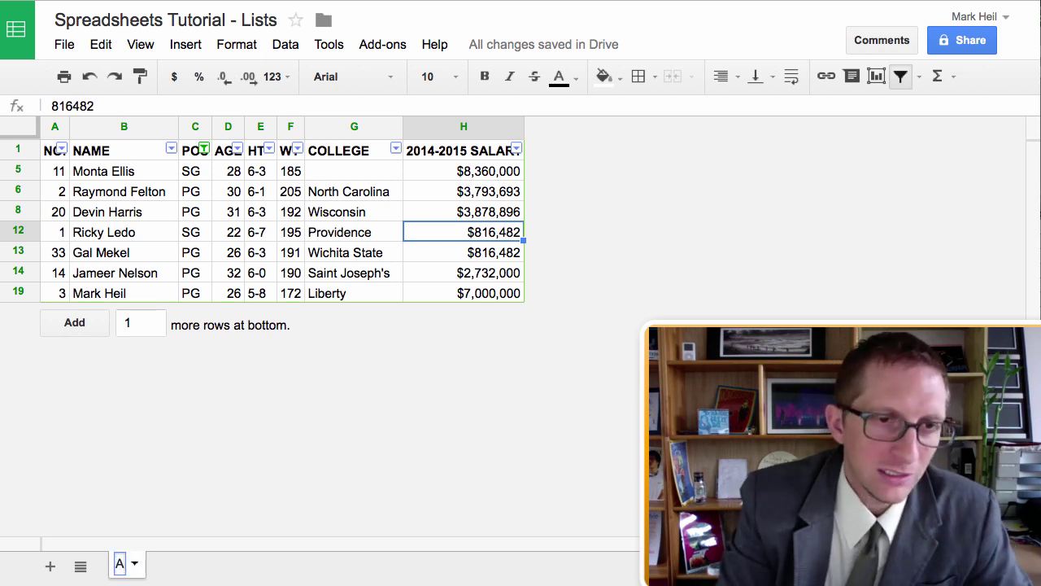
pyautogui.write('ll')
pyautogui.click(148, 524)
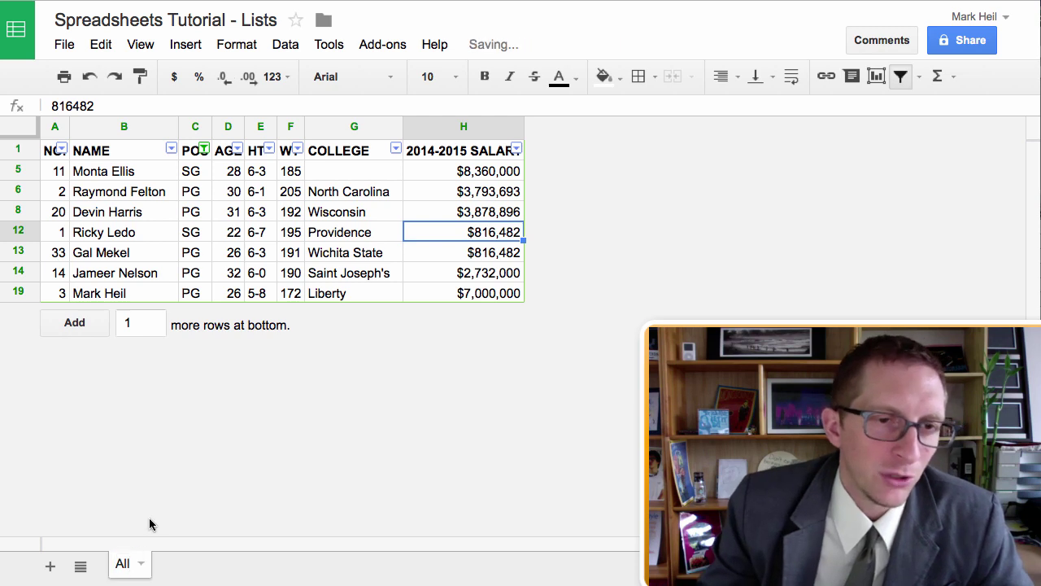
# - Duplicate the All sheet and name the copy Guards
pyautogui.click(142, 565)
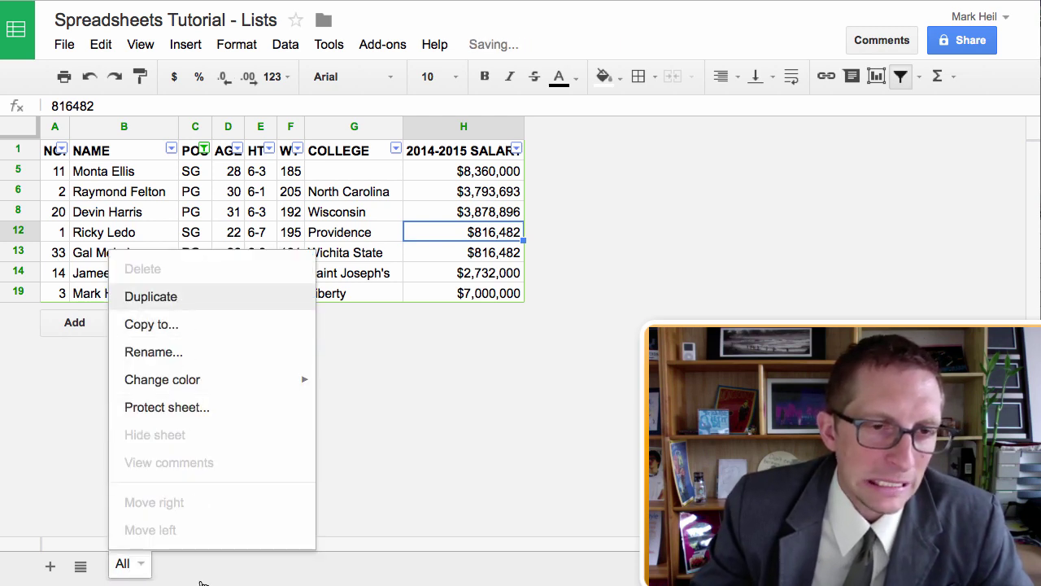
pyautogui.click(150, 296)
pyautogui.doubleClick(188, 565)
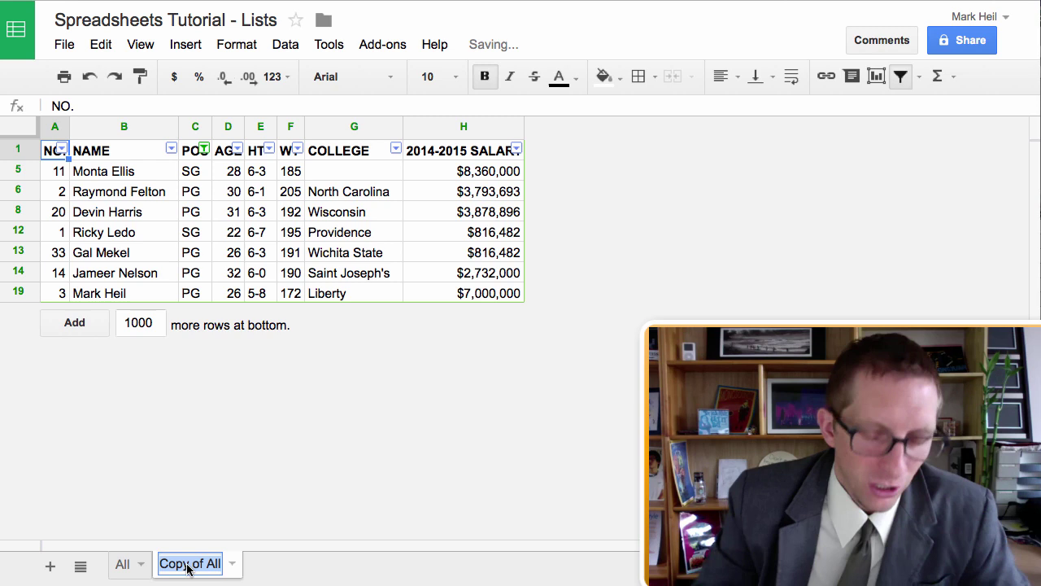
pyautogui.write('Guards')
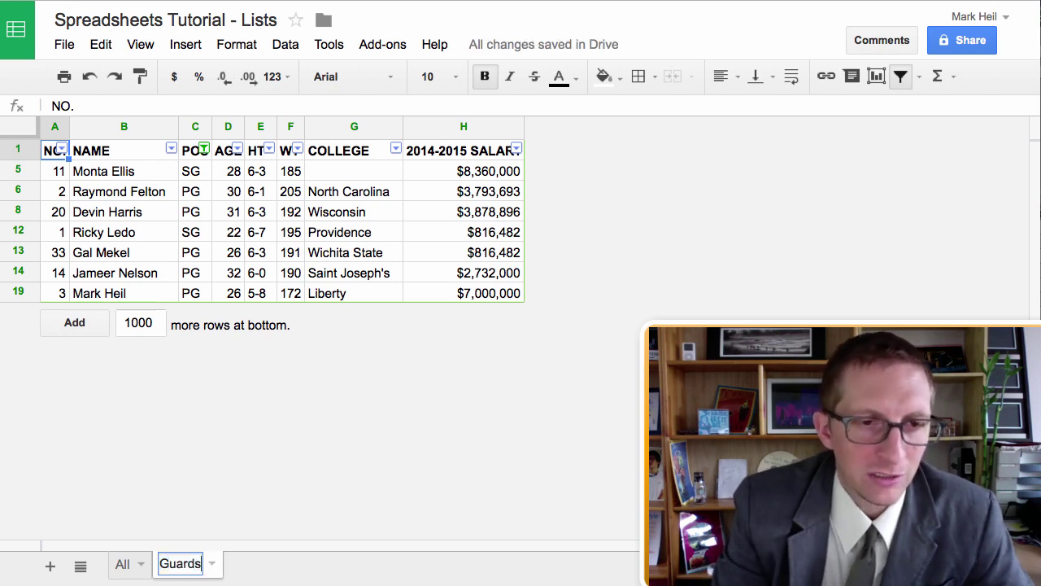
pyautogui.press('Return')
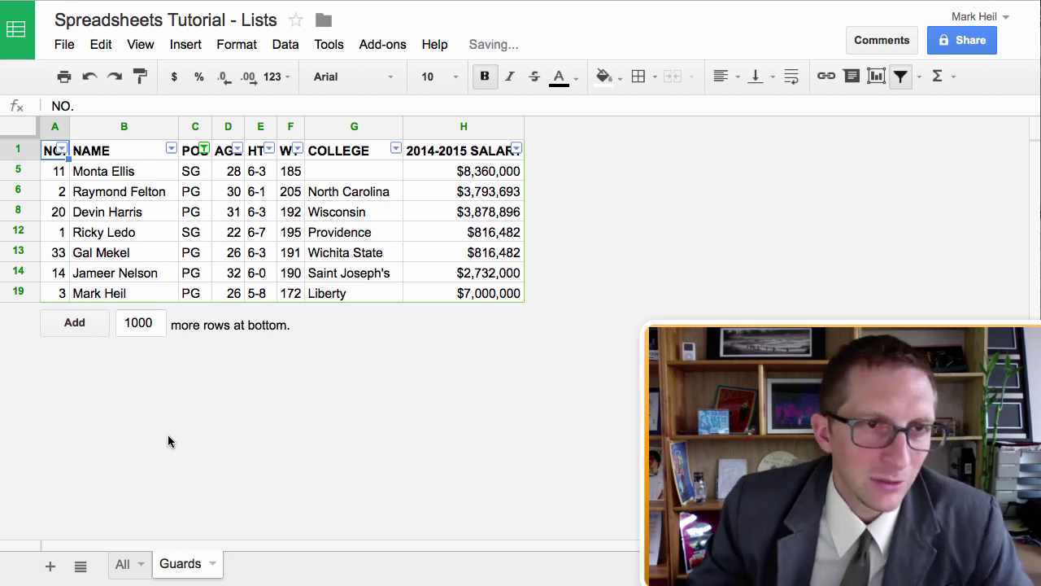
# - On the All sheet, re-include every position in the POS filter to show all players
pyautogui.click(127, 568)
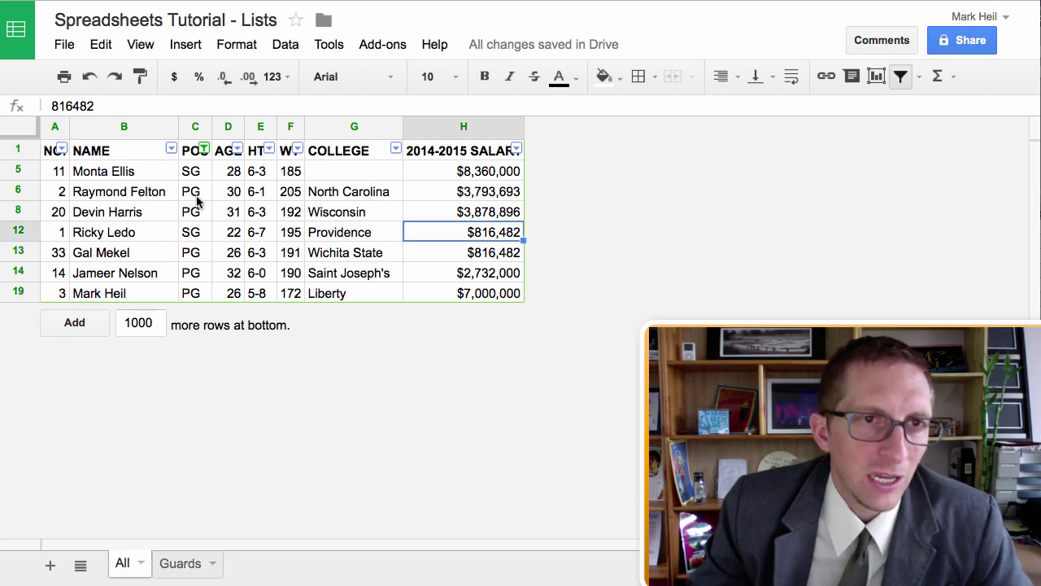
pyautogui.click(204, 149)
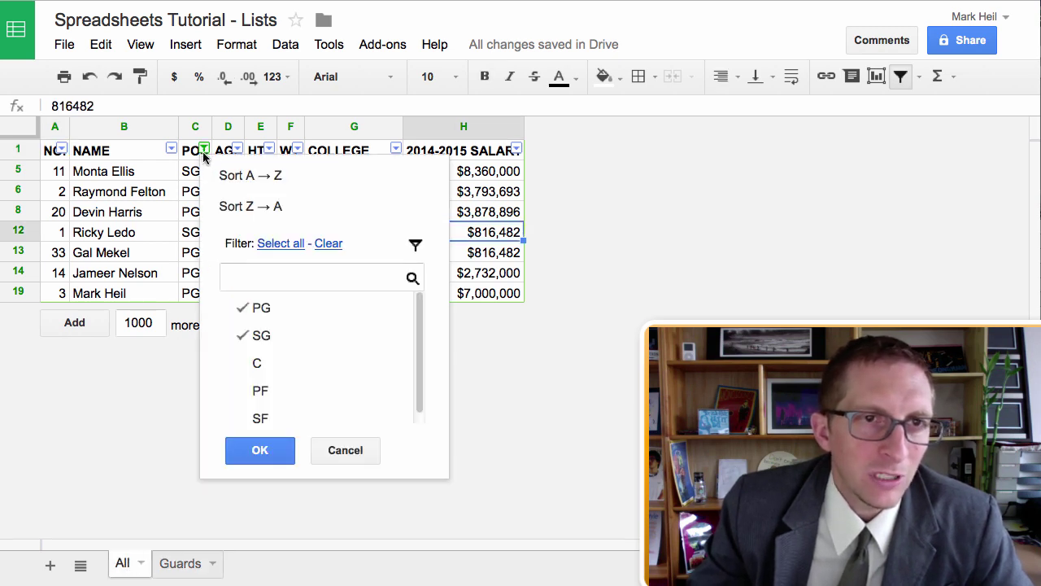
pyautogui.click(285, 244)
pyautogui.click(256, 450)
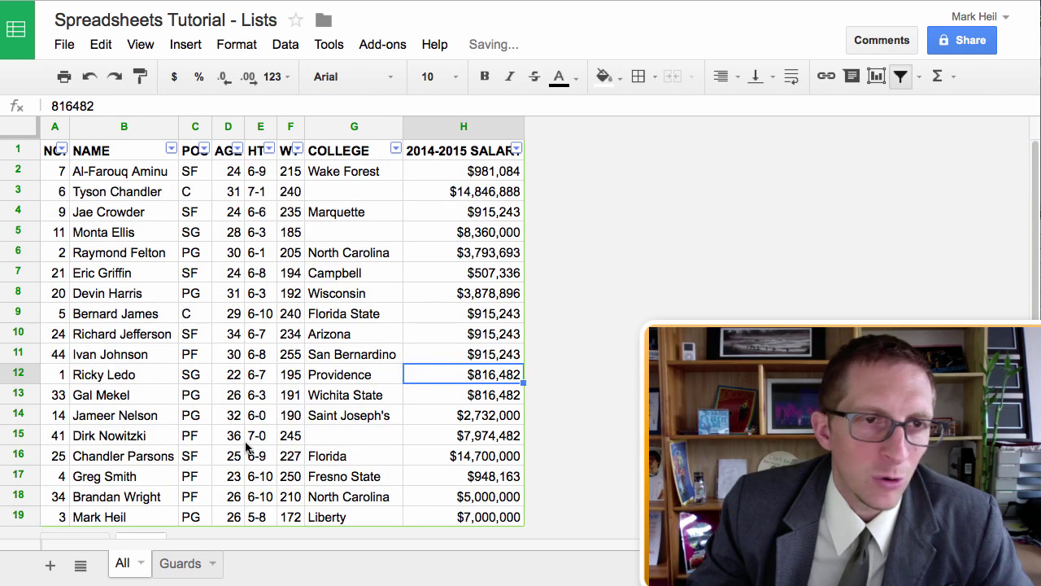
pyautogui.click(181, 563)
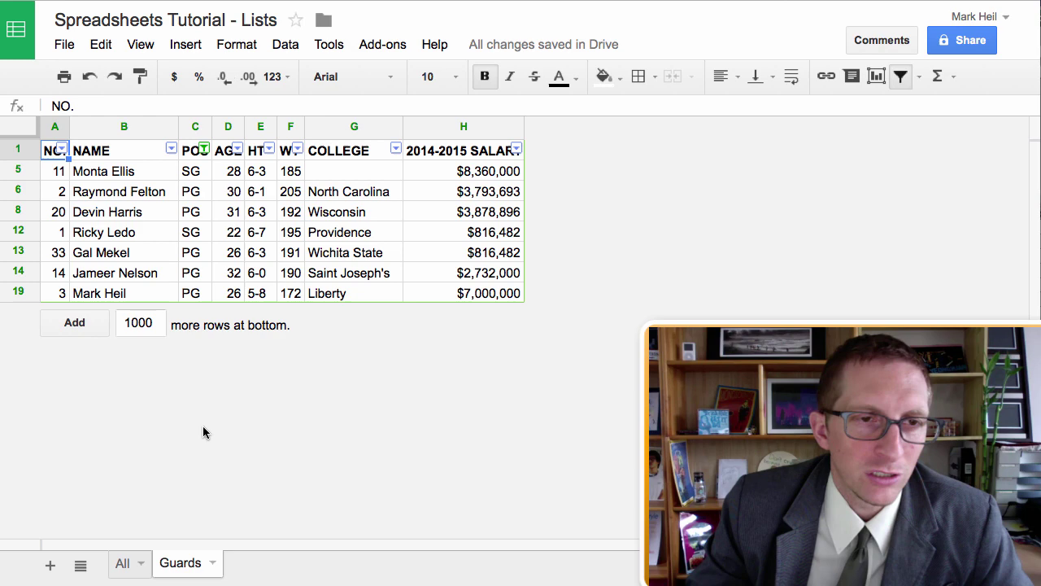
pyautogui.click(124, 565)
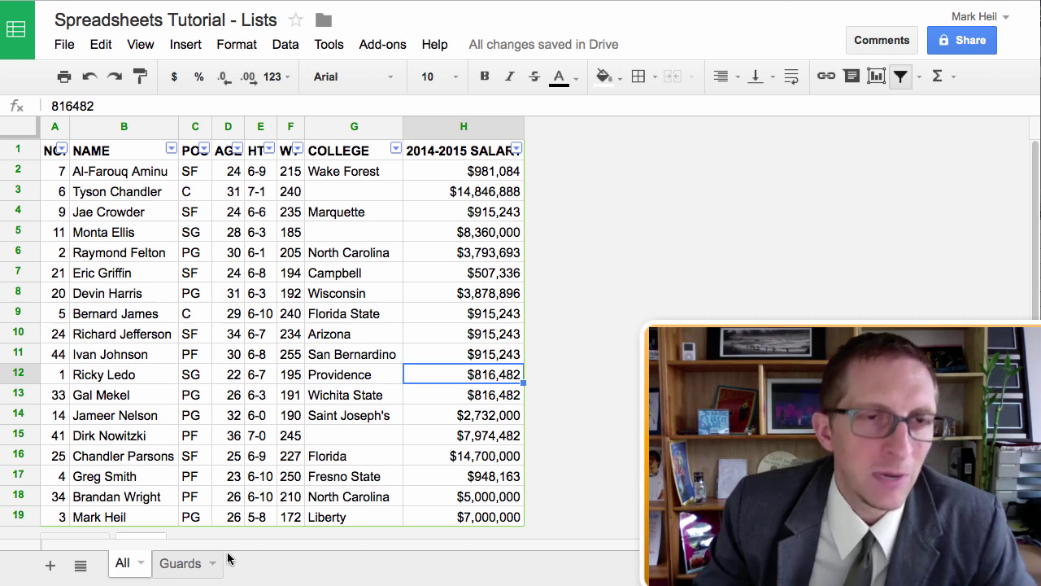
# - Colour the Guards sheet tab dark blue and return to the All sheet
pyautogui.rightClick(184, 570)
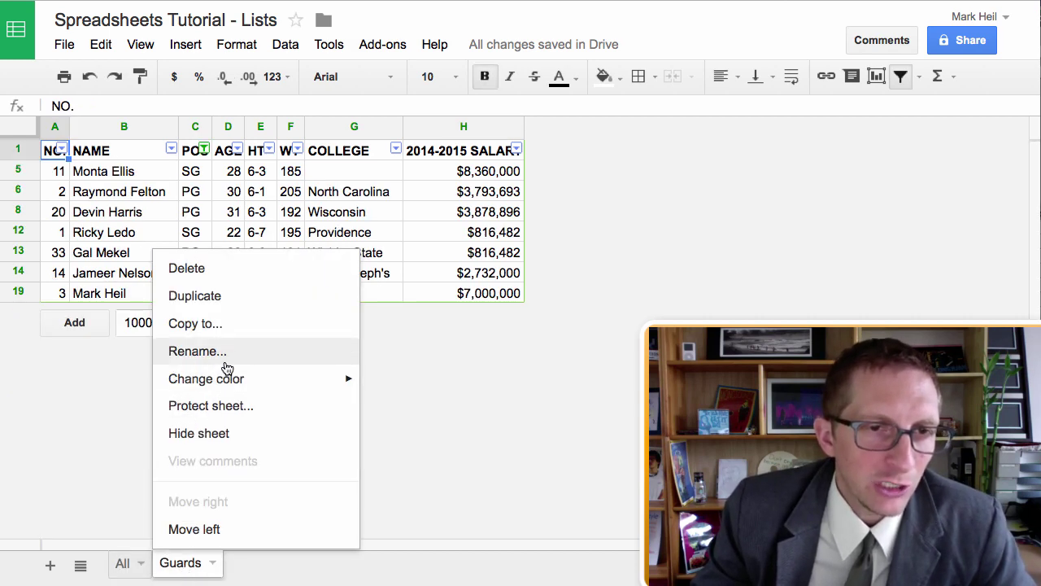
pyautogui.moveTo(227, 378)
pyautogui.click(487, 307)
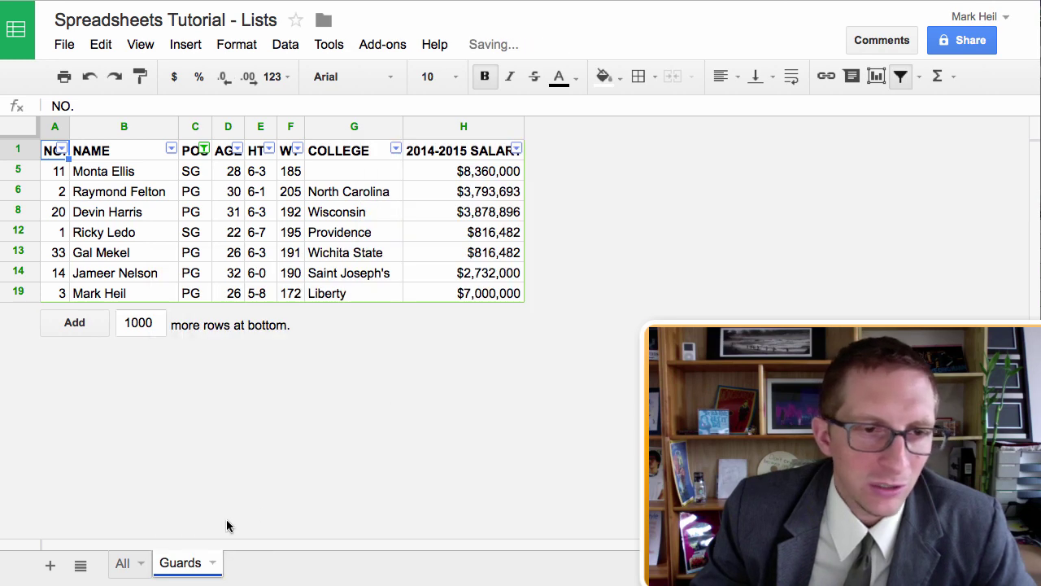
pyautogui.click(123, 563)
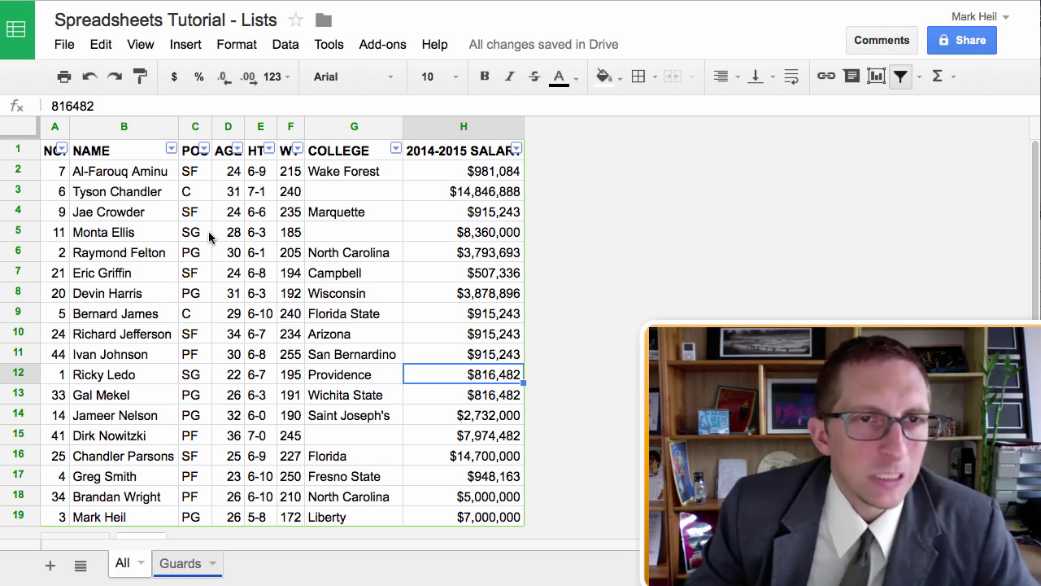
# - Undo the sort and apply the plain Number format to column A
pyautogui.hotkey('ctrl', 'z')
pyautogui.click(287, 46)
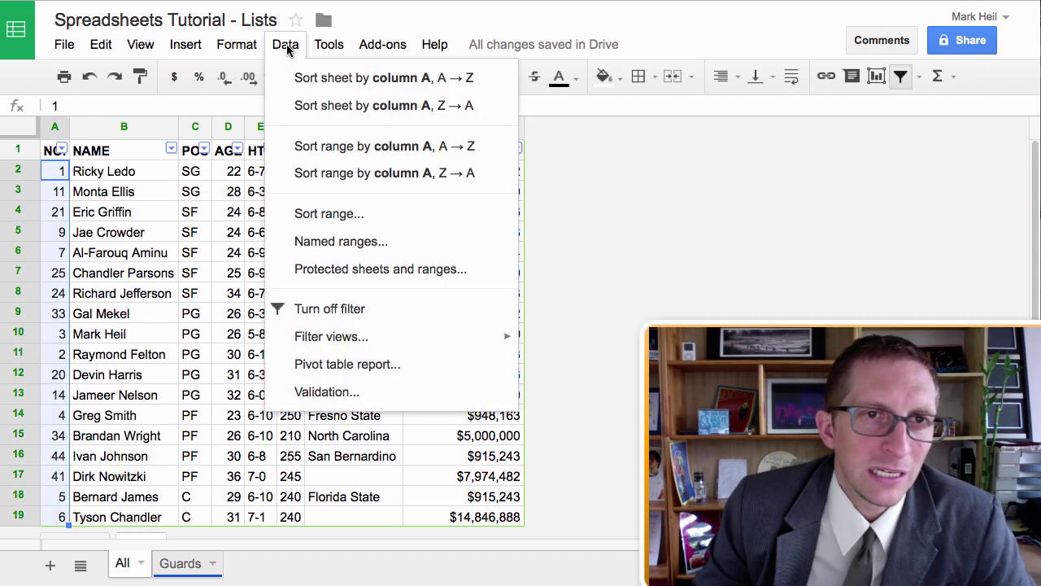
pyautogui.moveTo(249, 43)
pyautogui.moveTo(247, 78)
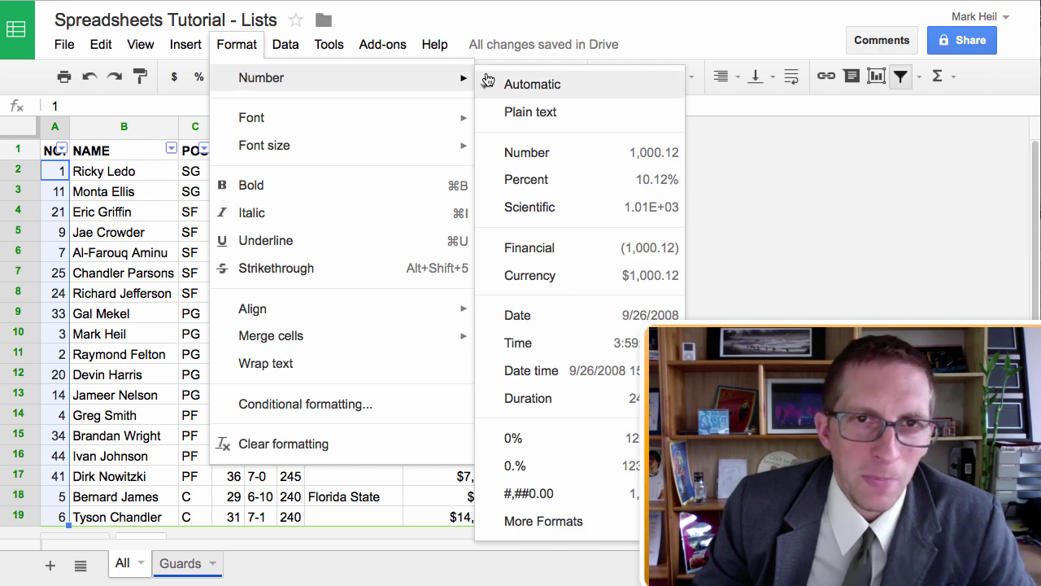
pyautogui.click(529, 154)
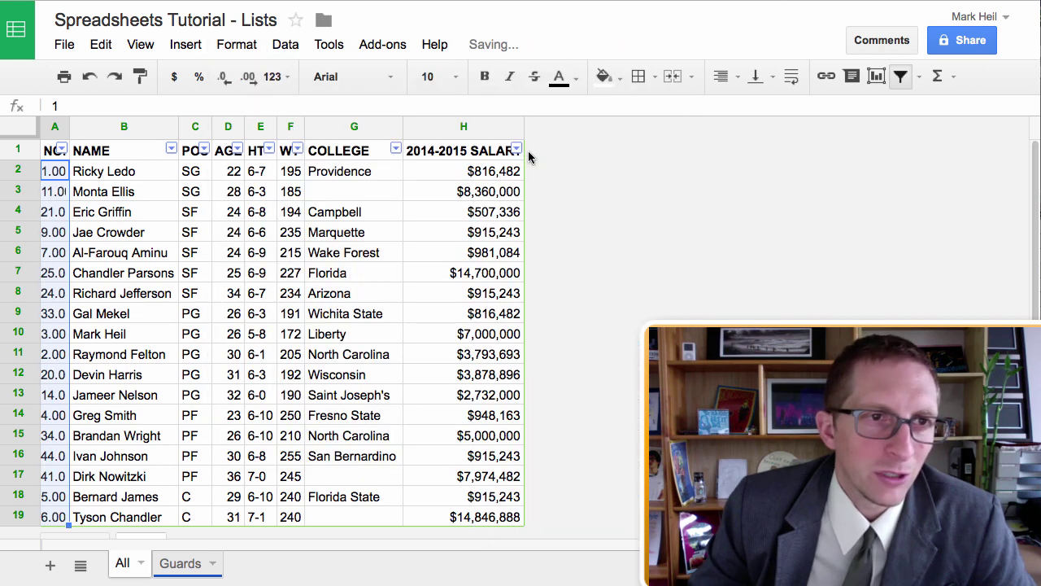
# - Change column A's custom number format from #,##0.00 to #,##0
pyautogui.click(285, 50)
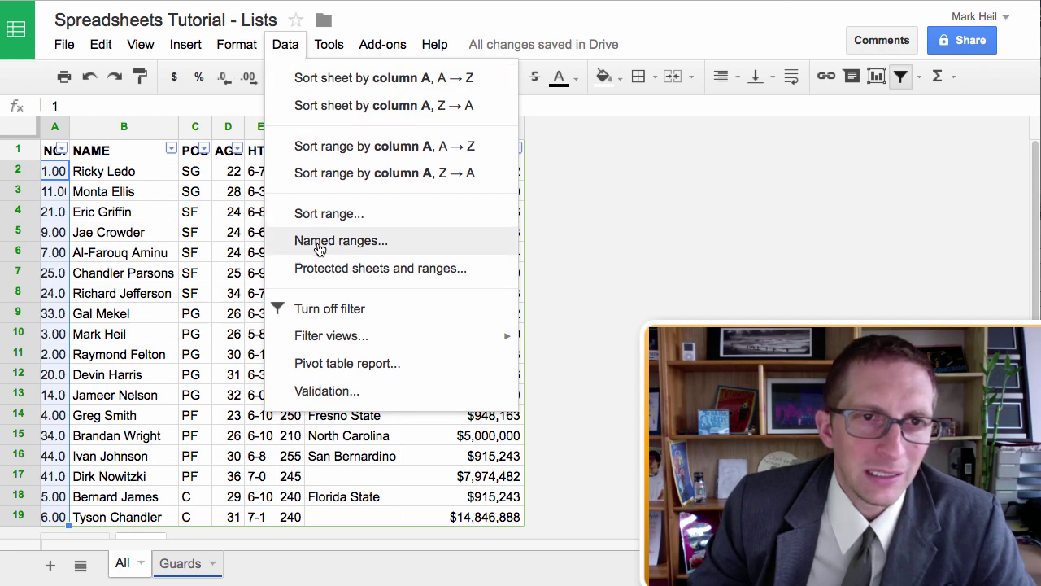
pyautogui.moveTo(237, 44)
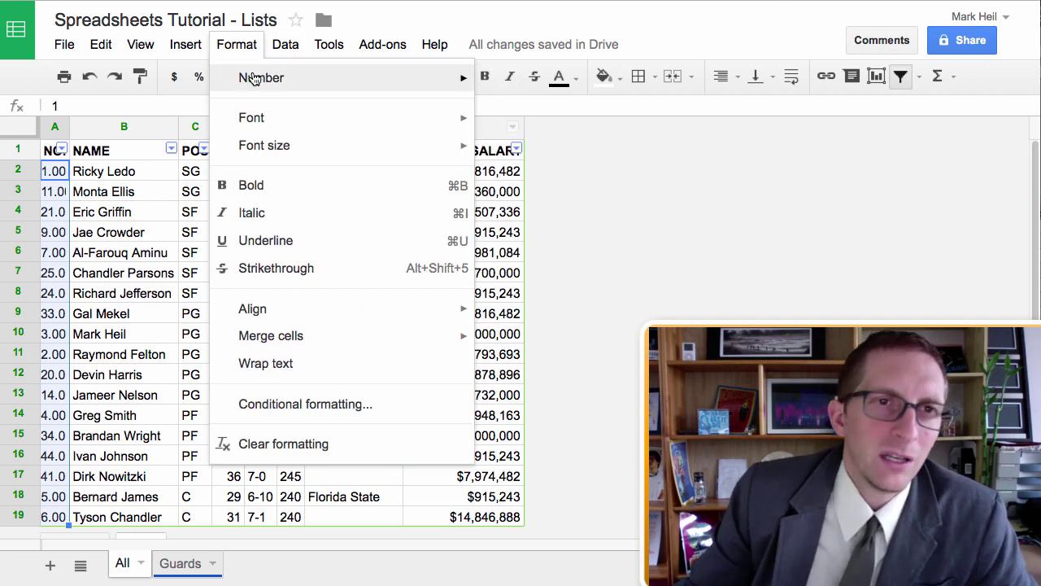
pyautogui.moveTo(309, 79)
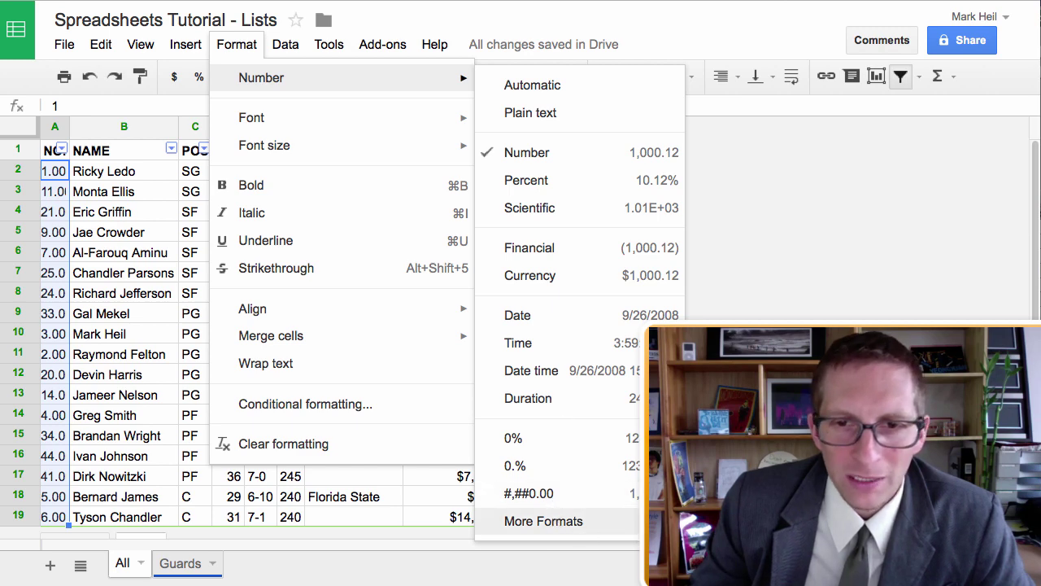
pyautogui.click(569, 521)
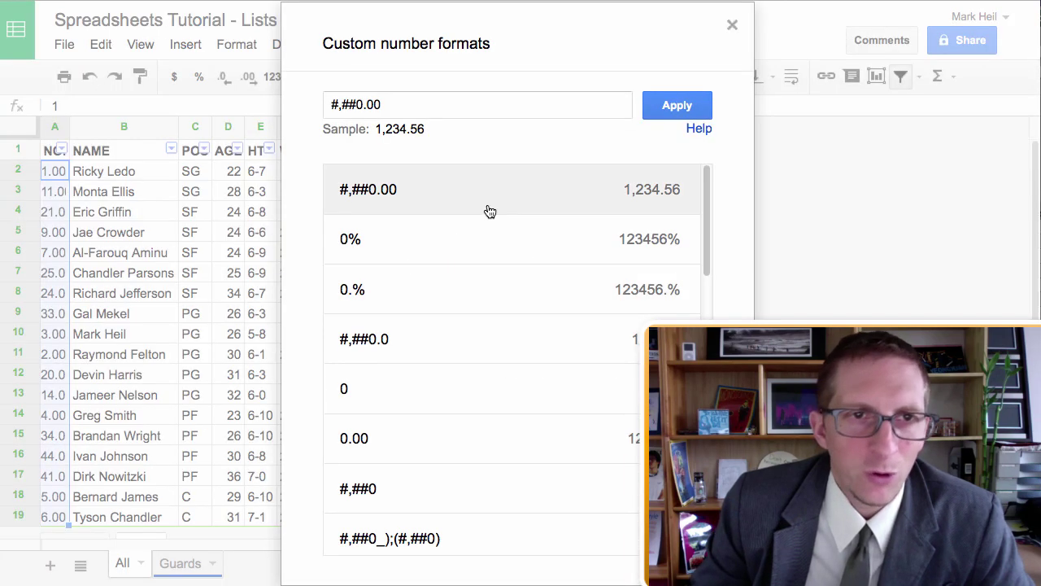
pyautogui.click(393, 107)
pyautogui.press('BackSpace')
pyautogui.press('BackSpace')
pyautogui.press('BackSpace')
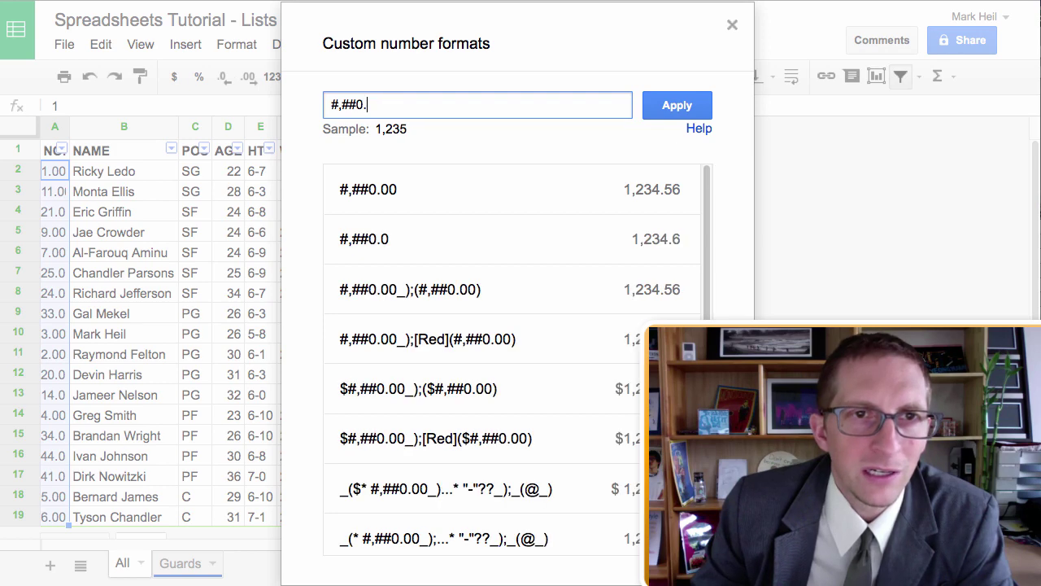
pyautogui.click(678, 108)
pyautogui.click(161, 274)
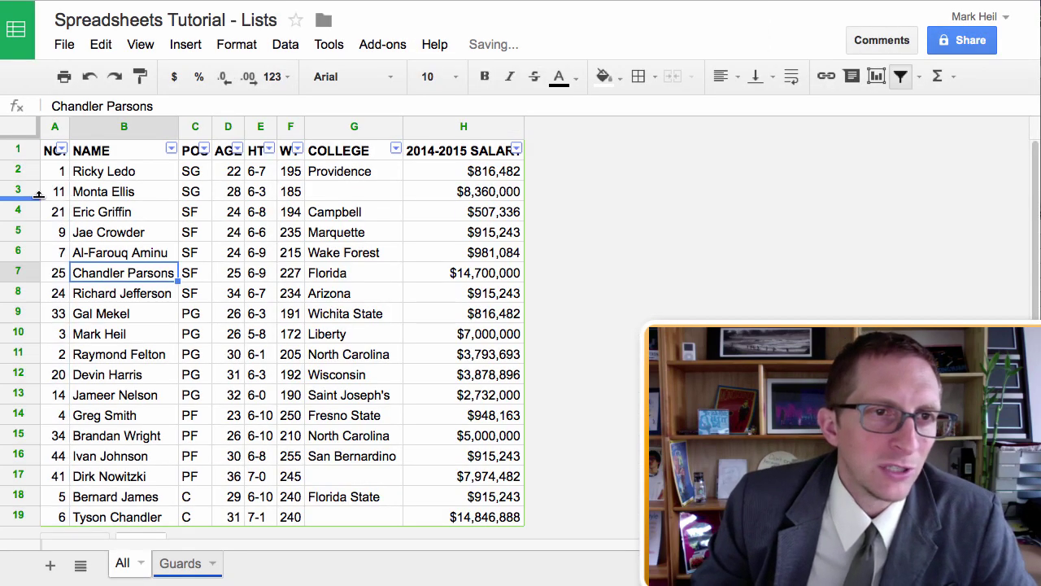
# - Select the roster range A1:H19 and bring up Sort range
pyautogui.click(56, 153)
pyautogui.hotkey('ctrl', 'a')
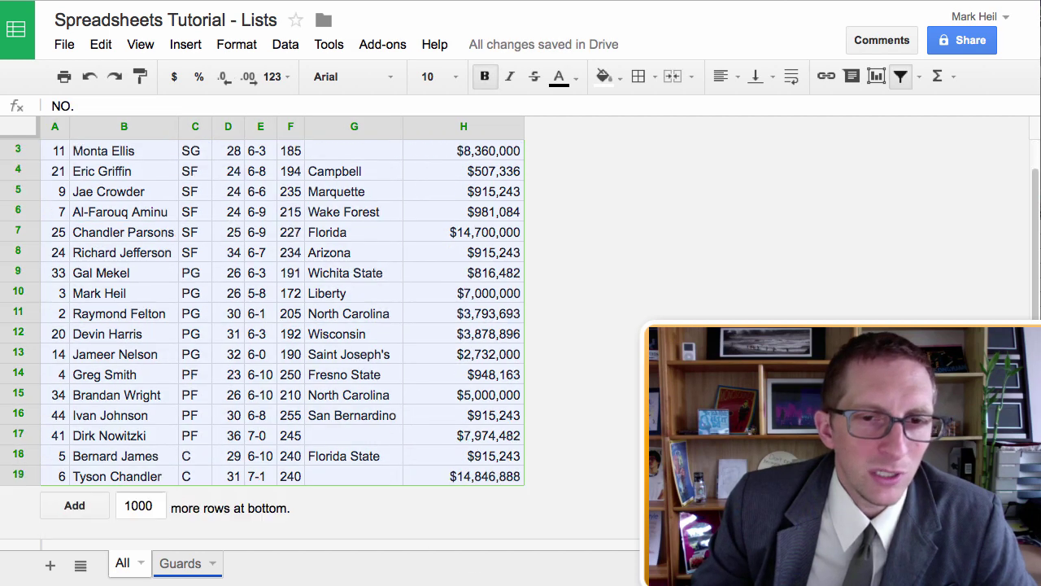
pyautogui.click(237, 44)
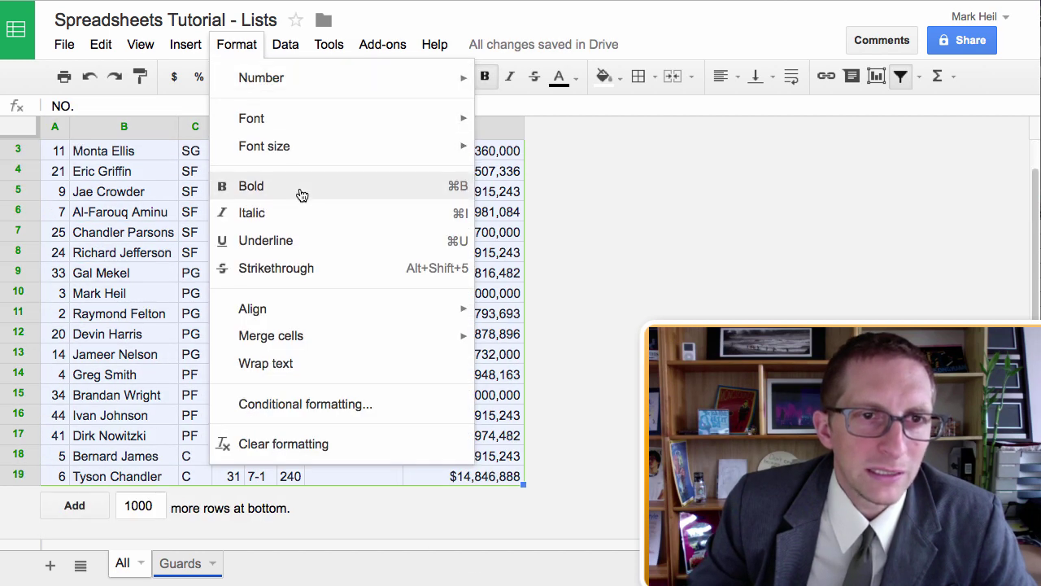
pyautogui.moveTo(293, 45)
pyautogui.click(339, 217)
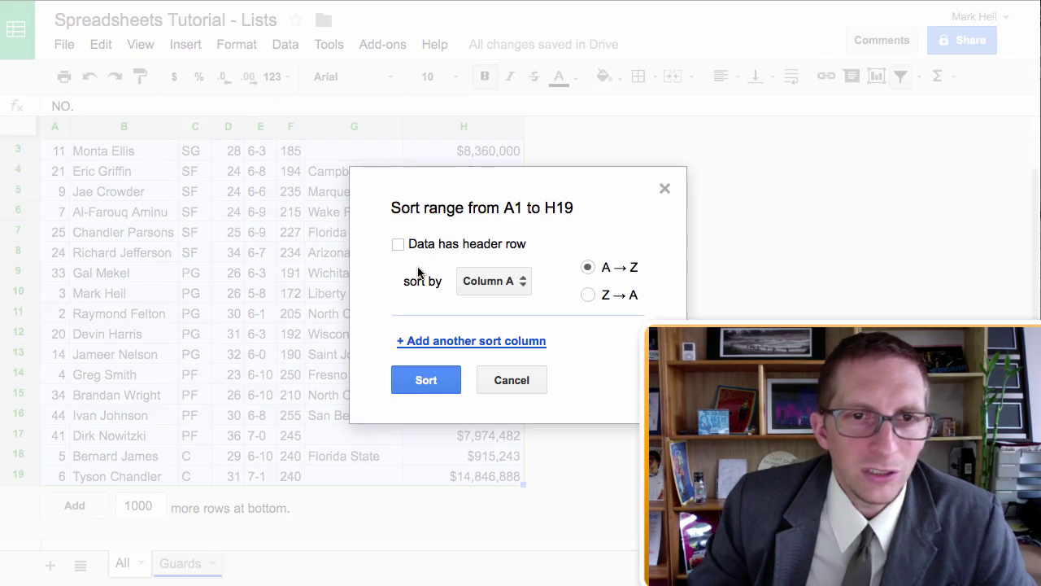
# - Sort with a header row by POS Z→A, then by NO. A→Z
pyautogui.click(398, 244)
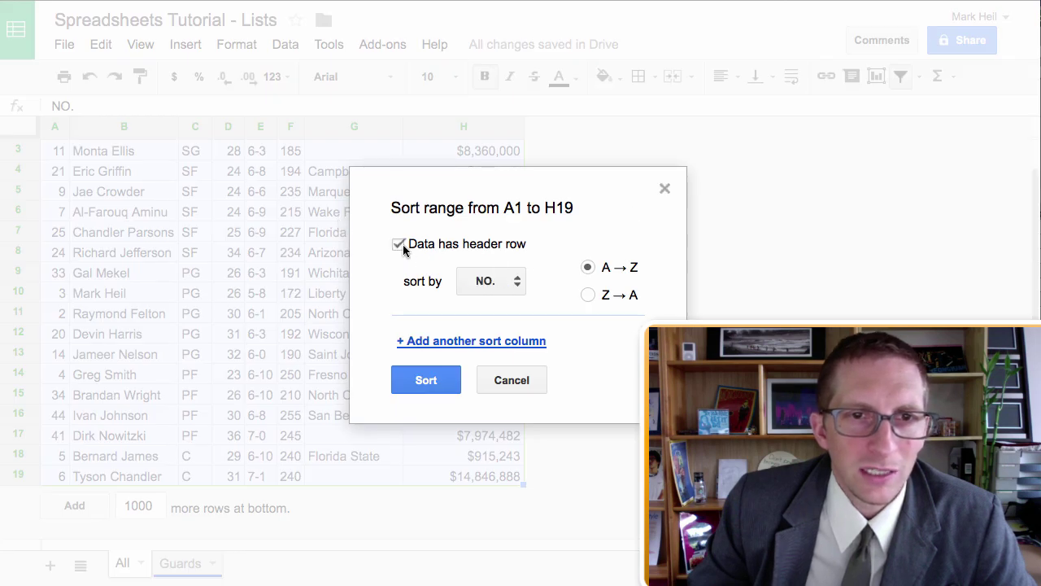
pyautogui.click(485, 282)
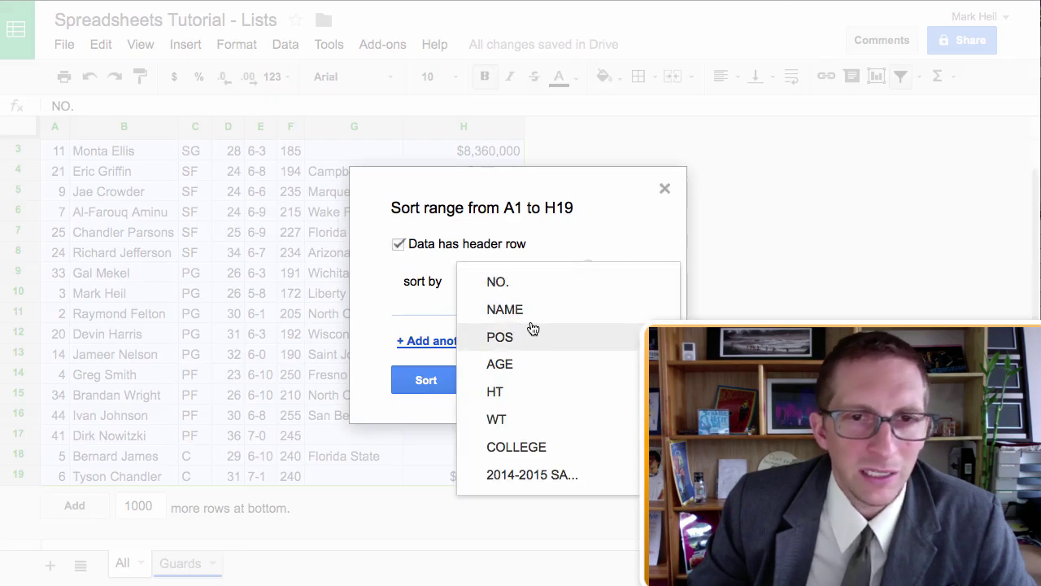
pyautogui.click(530, 337)
pyautogui.click(587, 295)
pyautogui.click(464, 343)
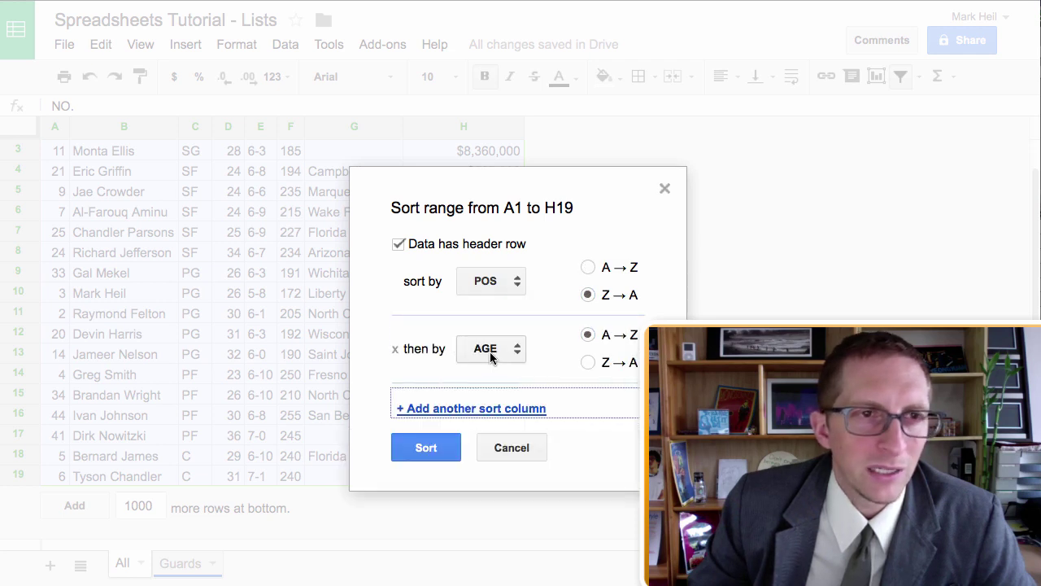
pyautogui.click(489, 352)
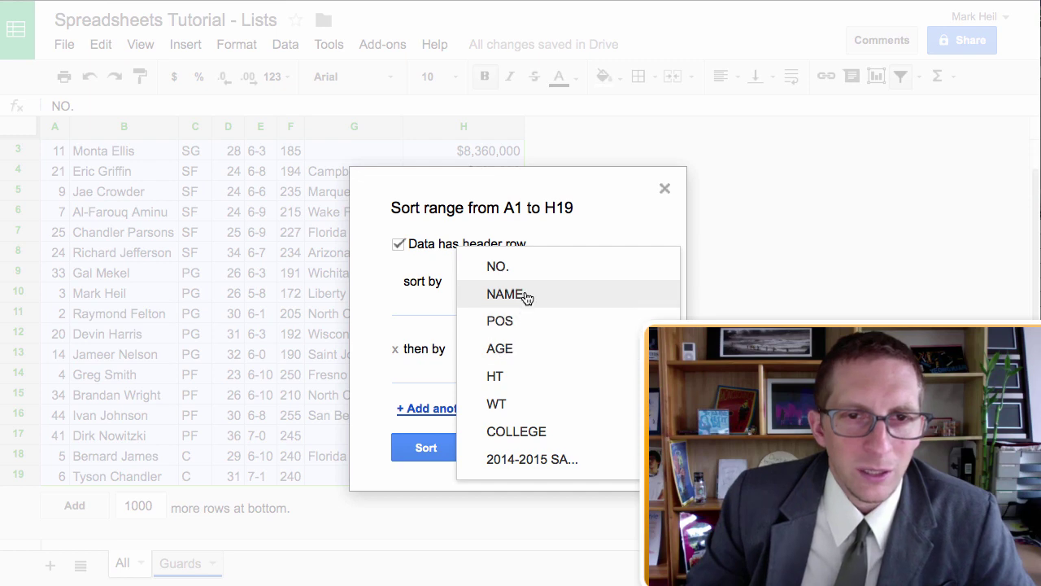
pyautogui.click(513, 268)
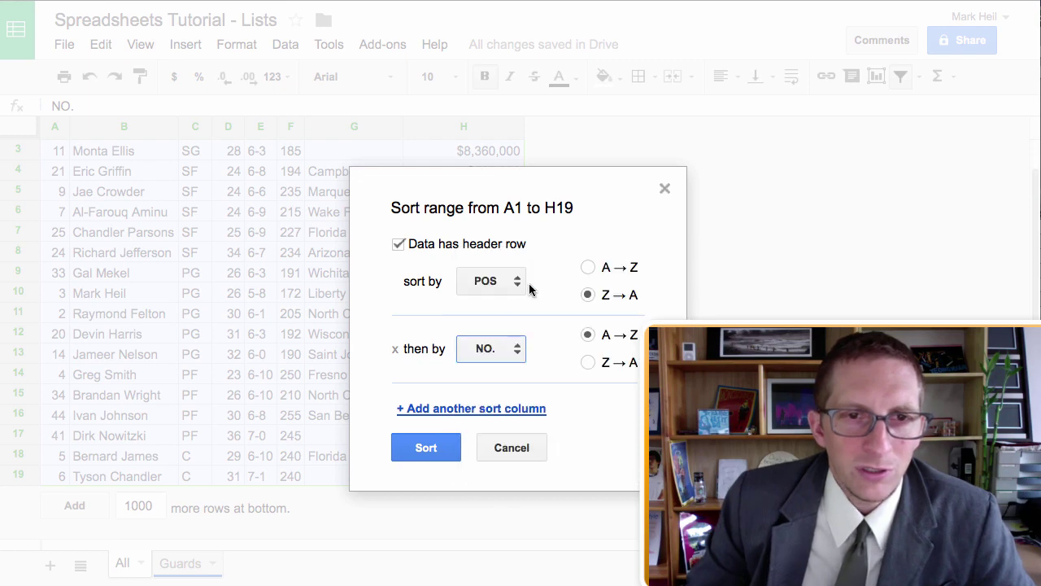
pyautogui.click(425, 448)
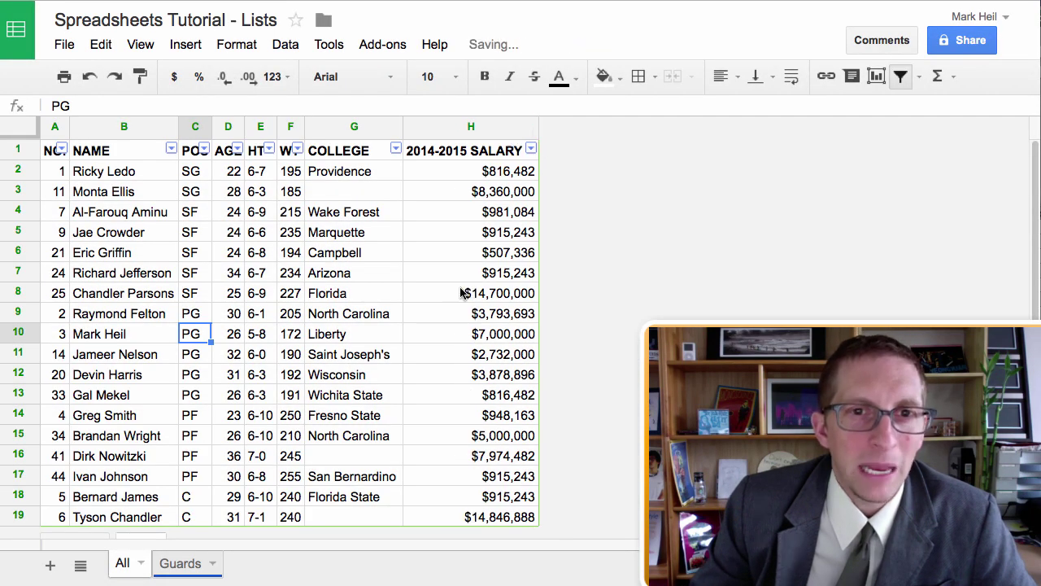
# - Select the salary column H and start a conditional formatting rule for it
pyautogui.click(448, 258)
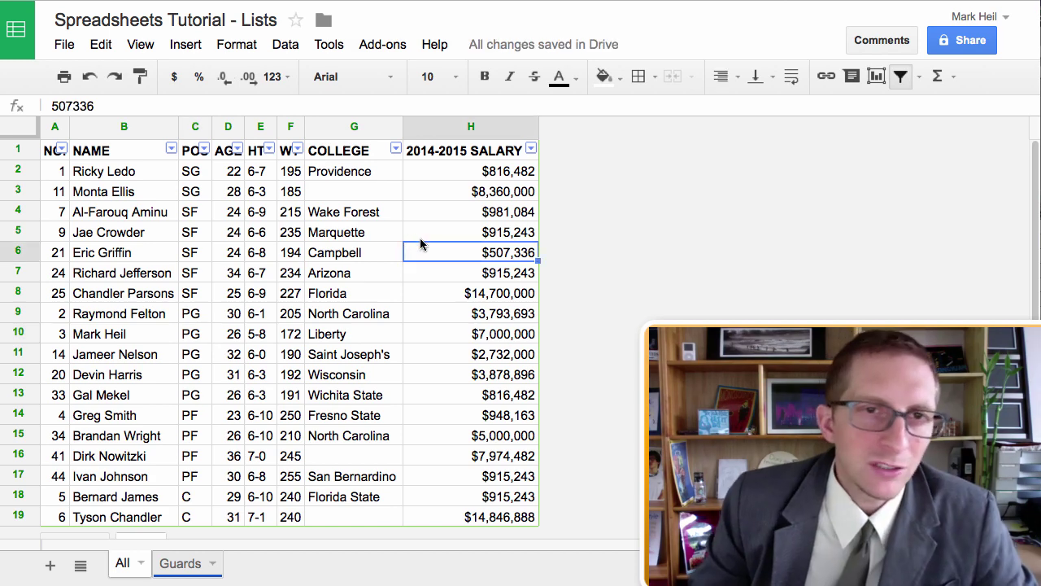
pyautogui.click(472, 128)
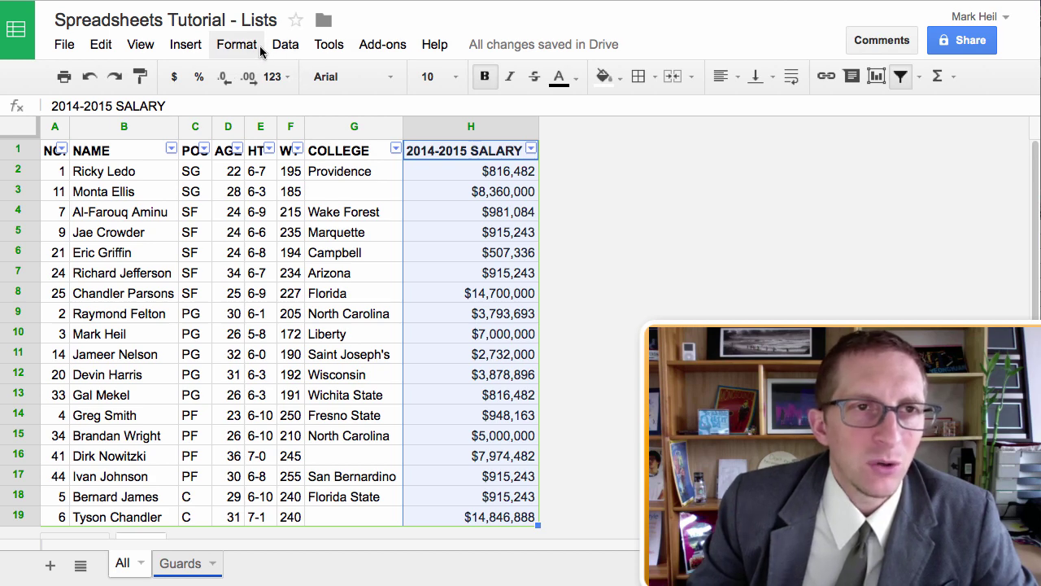
pyautogui.click(284, 45)
pyautogui.moveTo(249, 45)
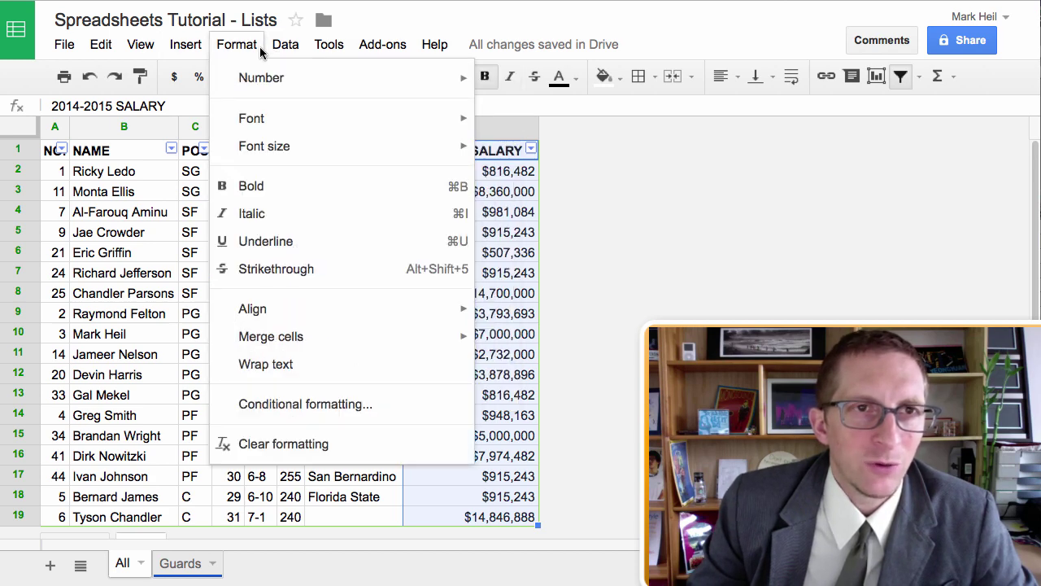
pyautogui.click(284, 402)
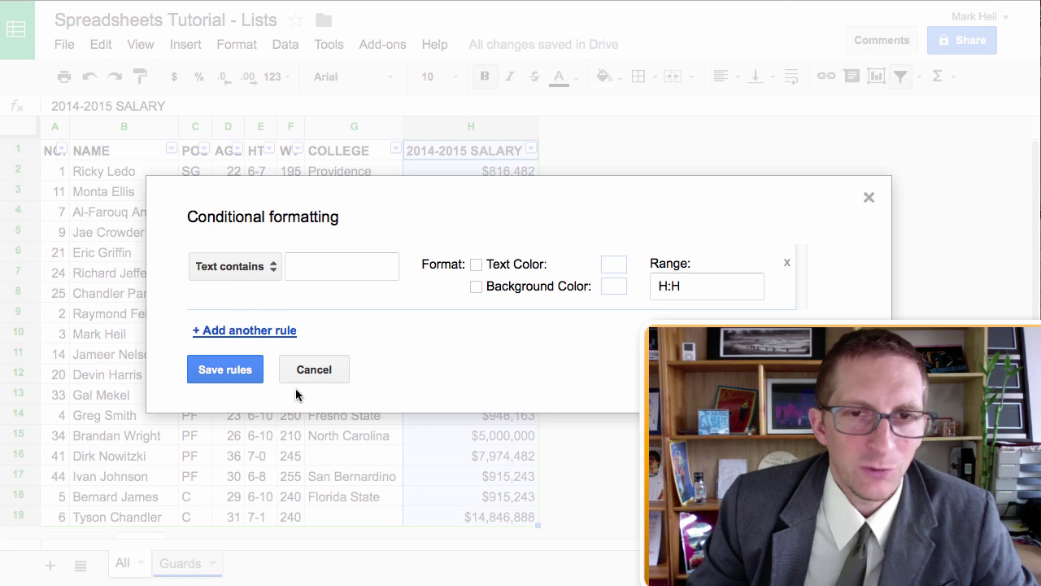
# - Set the rule to Greater than 10,000,000 with dark blue text and save it
pyautogui.click(273, 268)
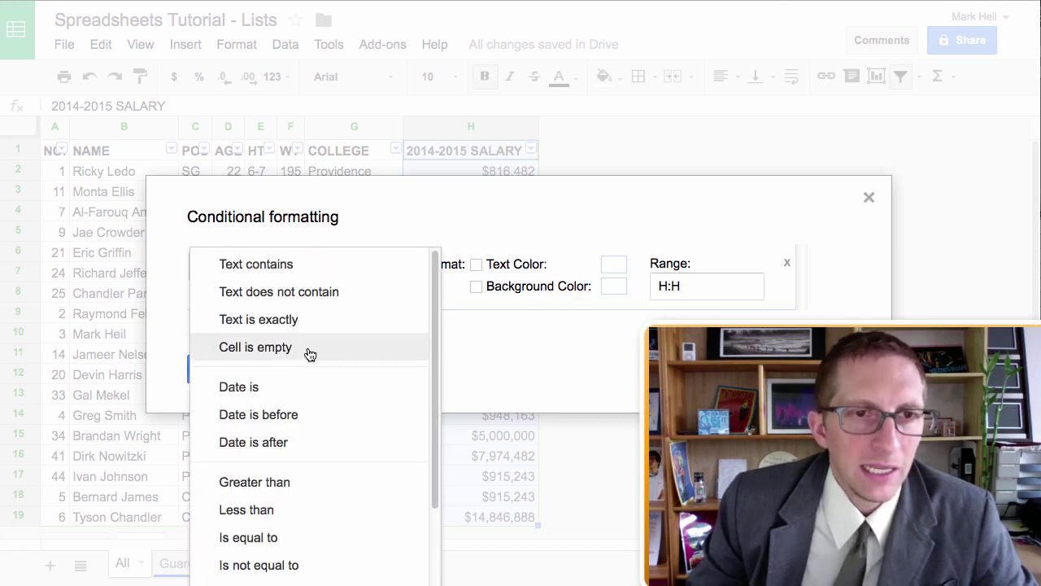
pyautogui.scroll(-2, 325, 366)
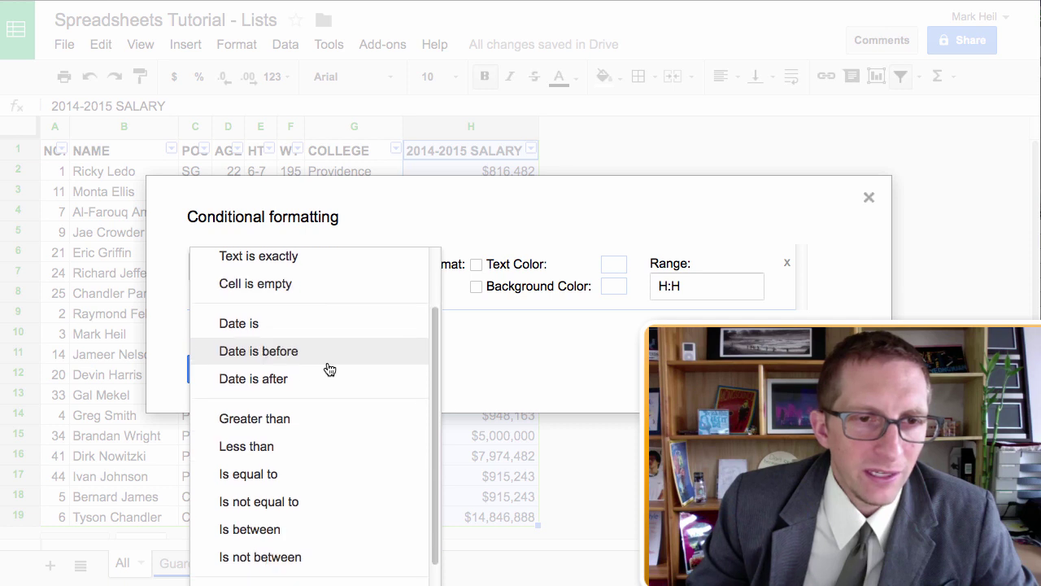
pyautogui.click(289, 418)
pyautogui.click(260, 267)
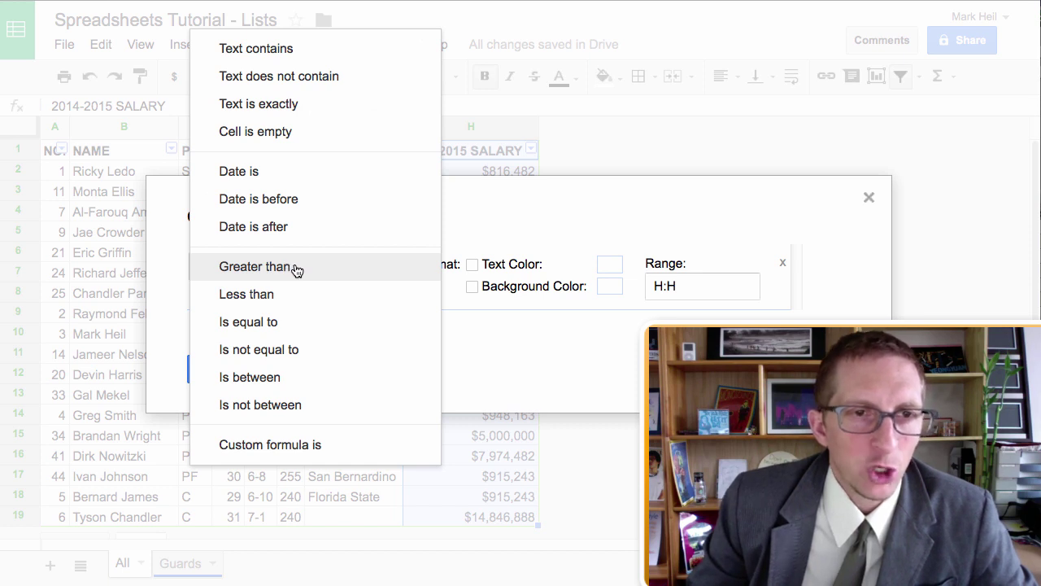
pyautogui.click(298, 269)
pyautogui.click(337, 269)
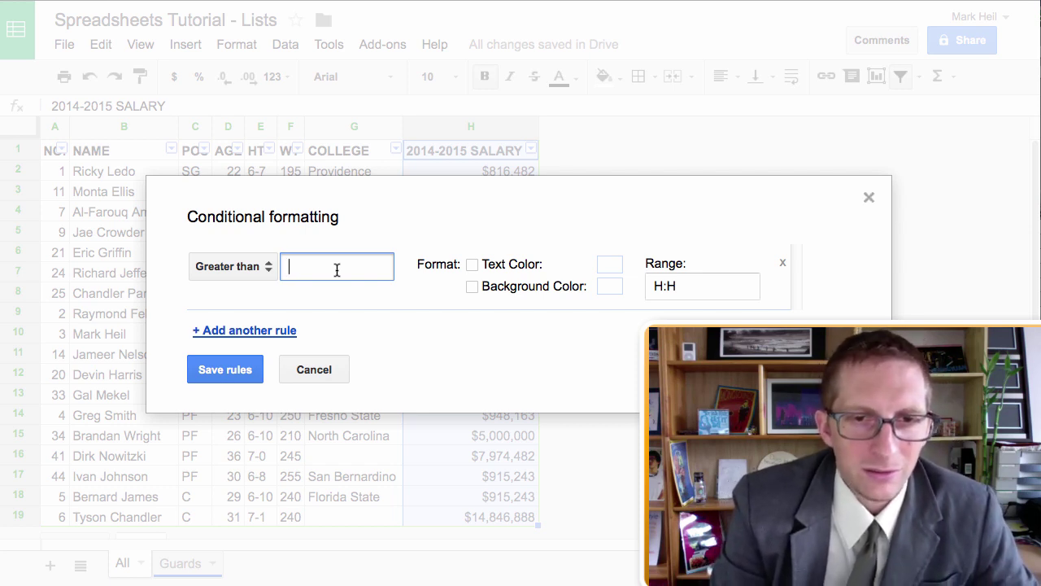
pyautogui.write('10,')
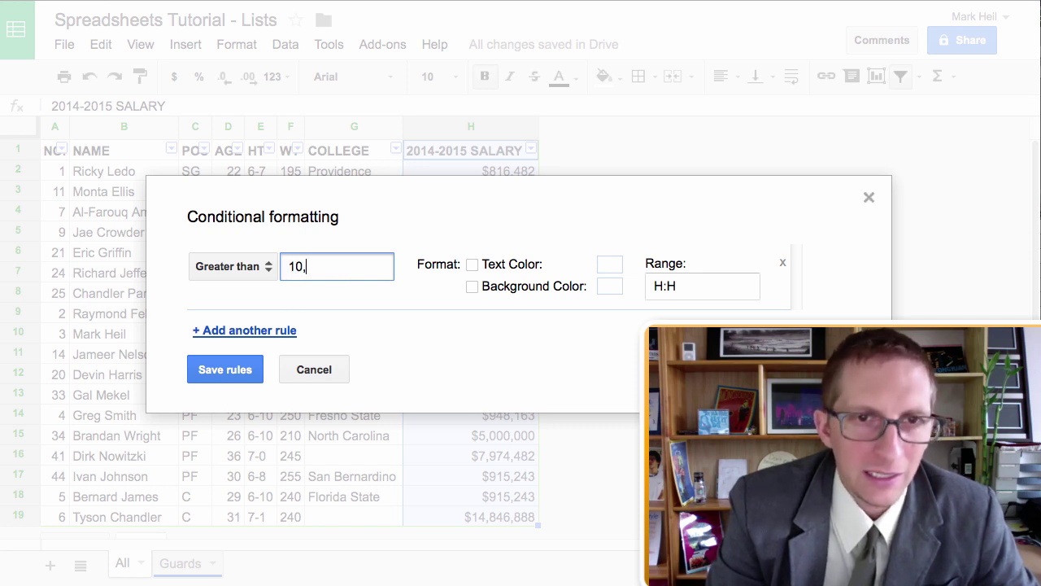
pyautogui.write('000,00')
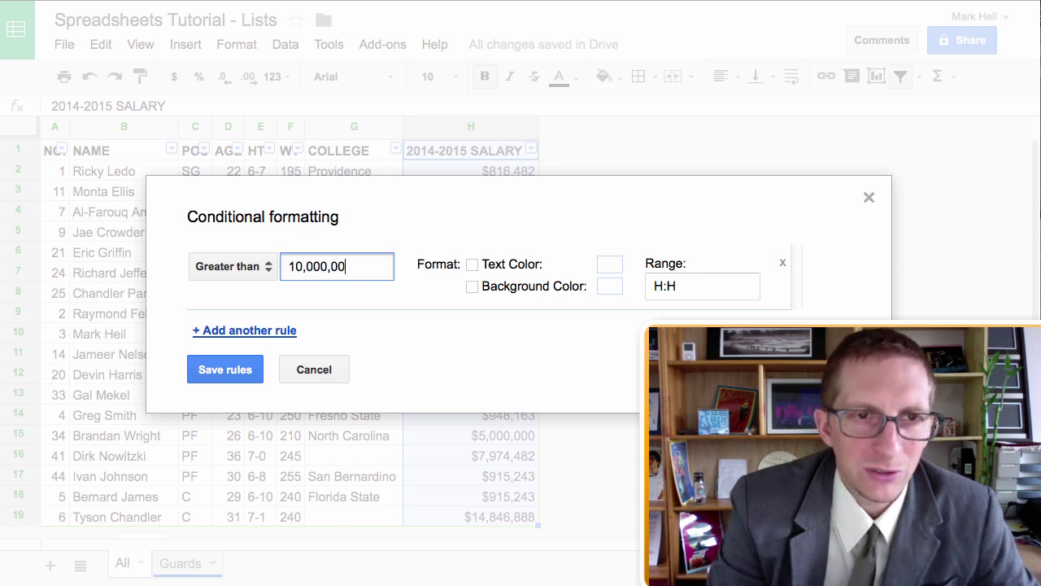
pyautogui.write('0')
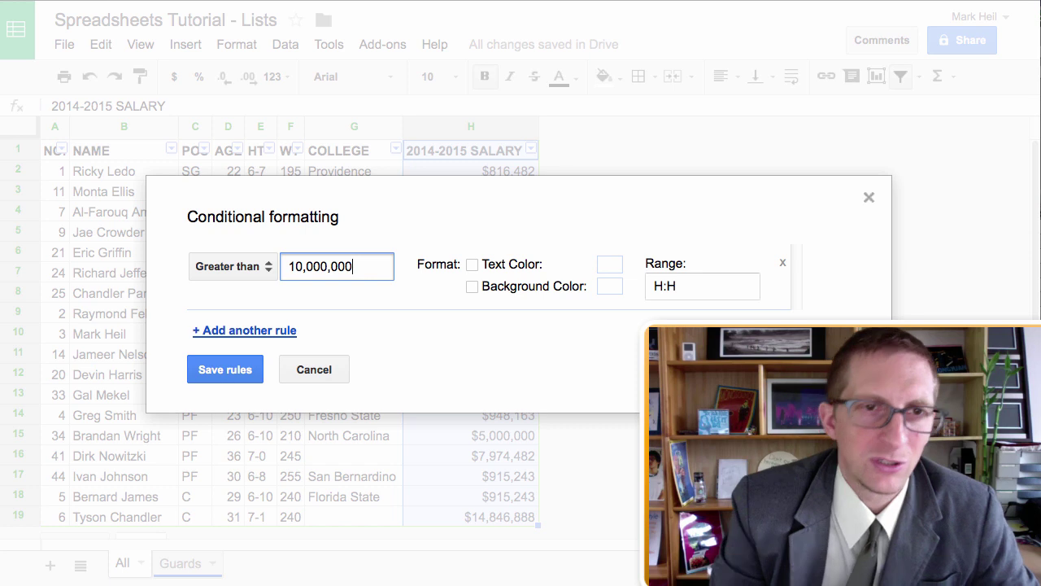
pyautogui.click(472, 266)
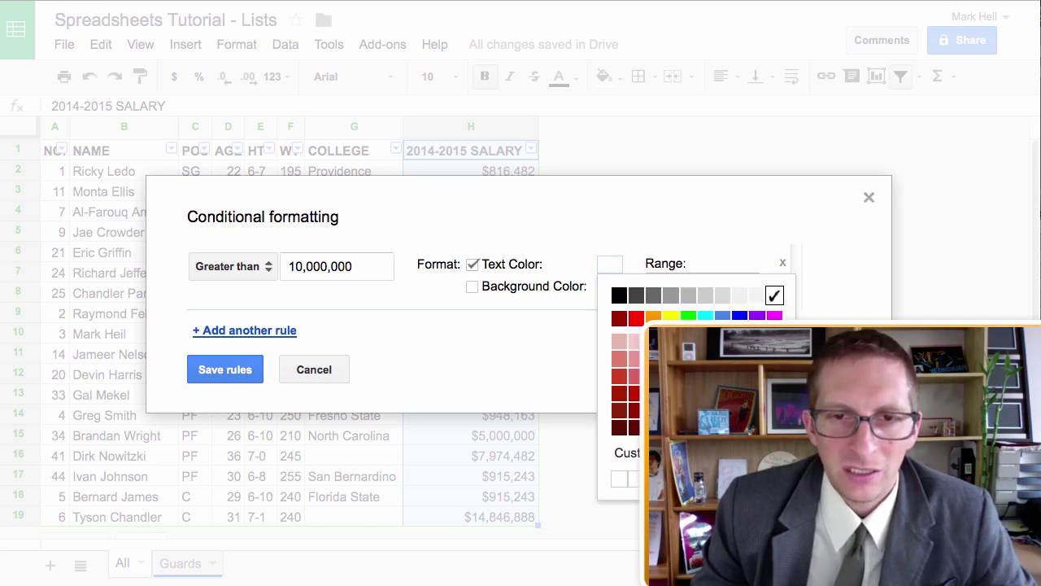
pyautogui.click(723, 410)
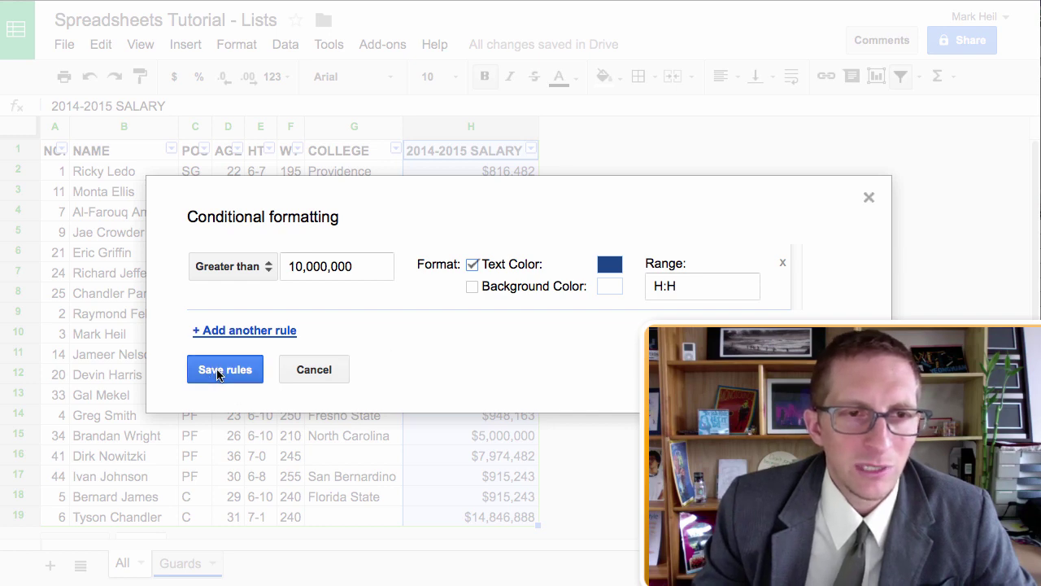
pyautogui.click(295, 393)
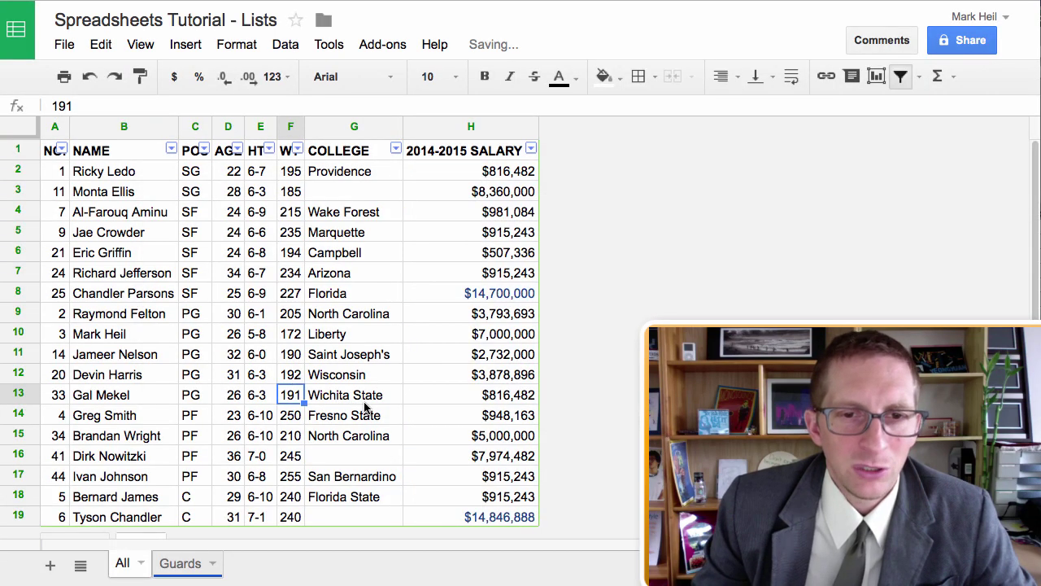
pyautogui.scroll(-1, 494, 313)
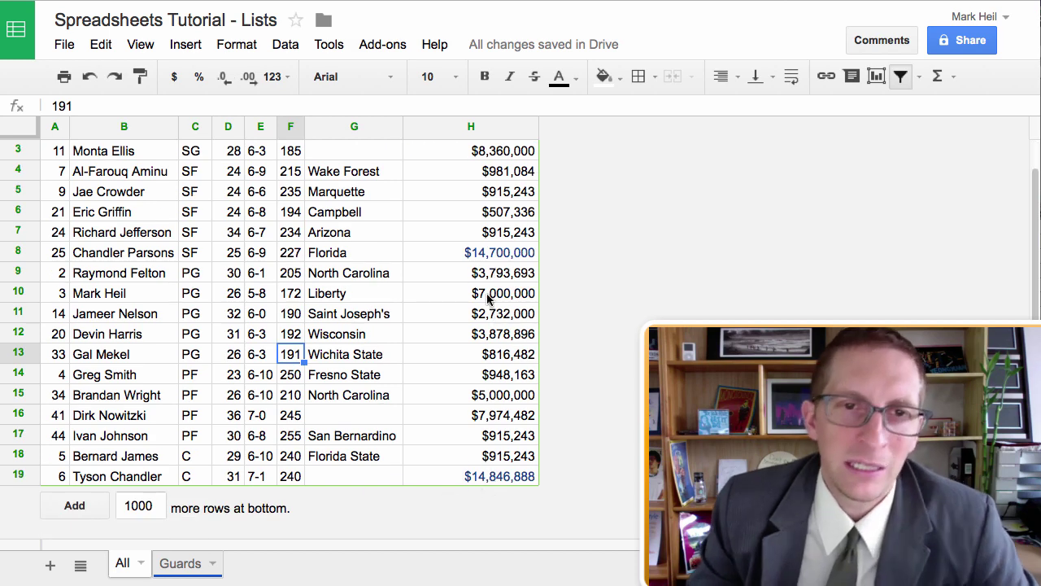
pyautogui.scroll(1, 484, 313)
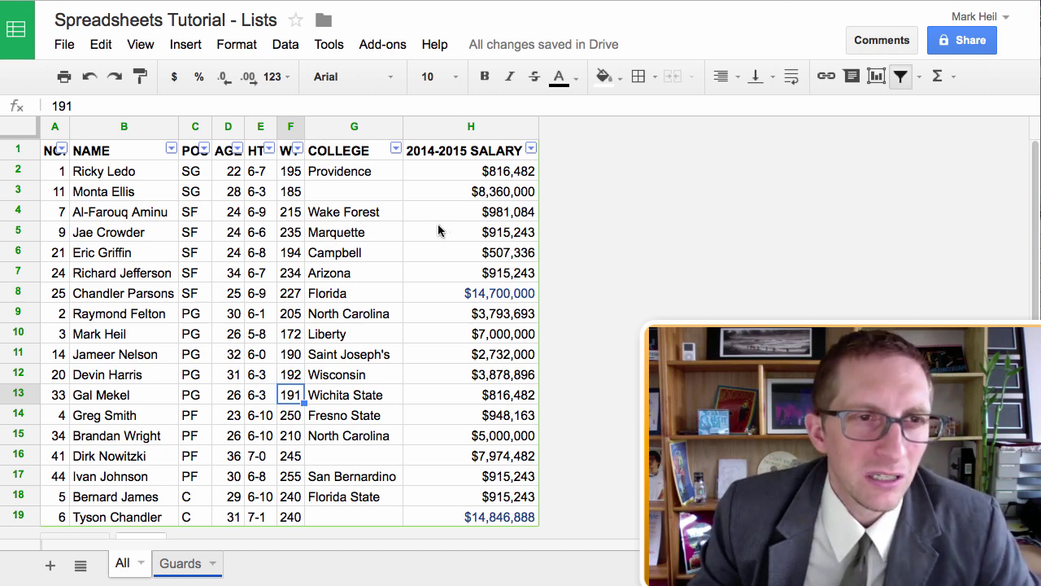
pyautogui.click(340, 217)
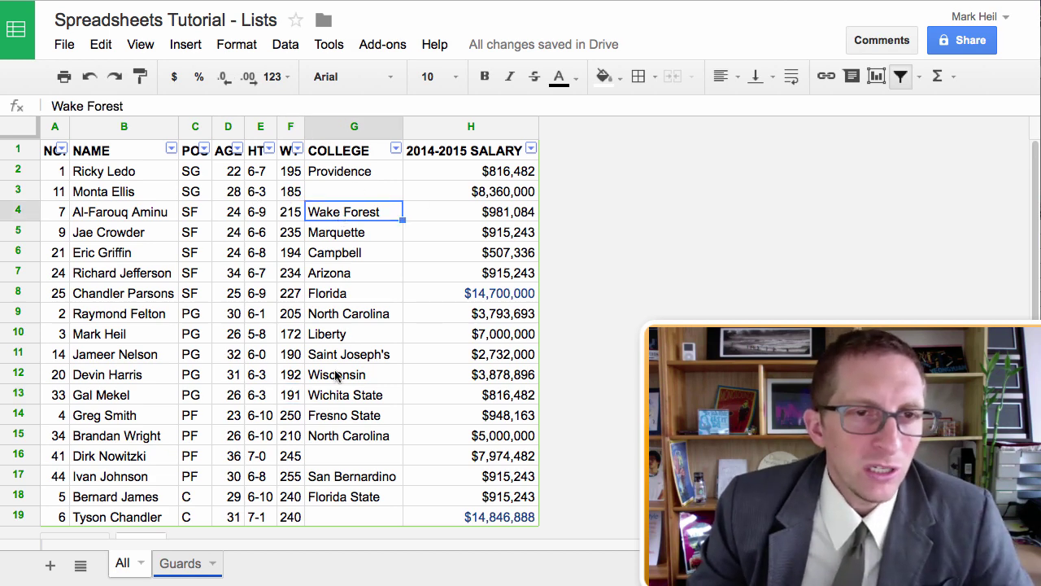
pyautogui.scroll(-2, 330, 301)
pyautogui.scroll(2, 330, 301)
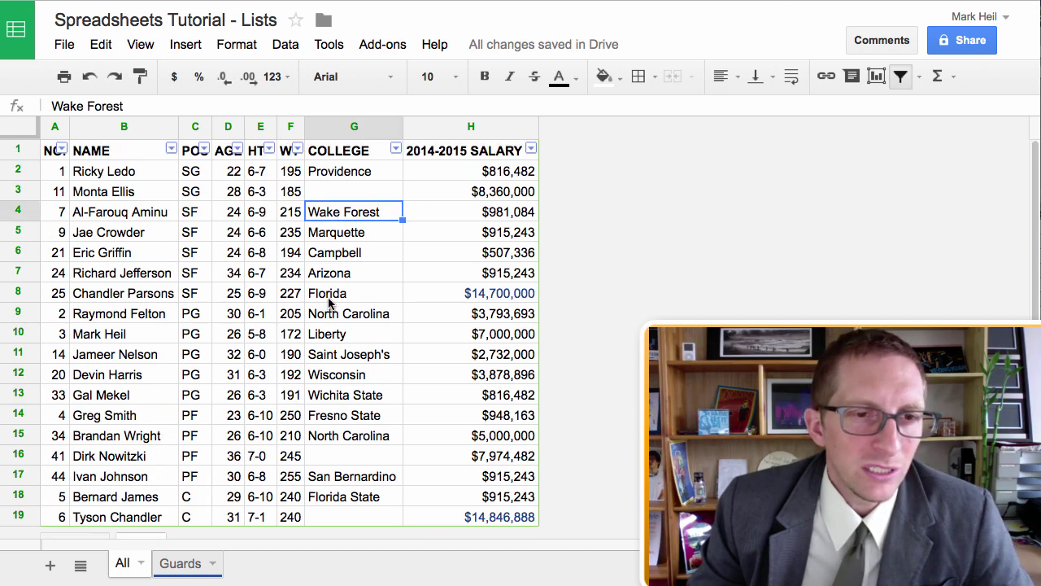
pyautogui.click(180, 565)
pyautogui.click(122, 563)
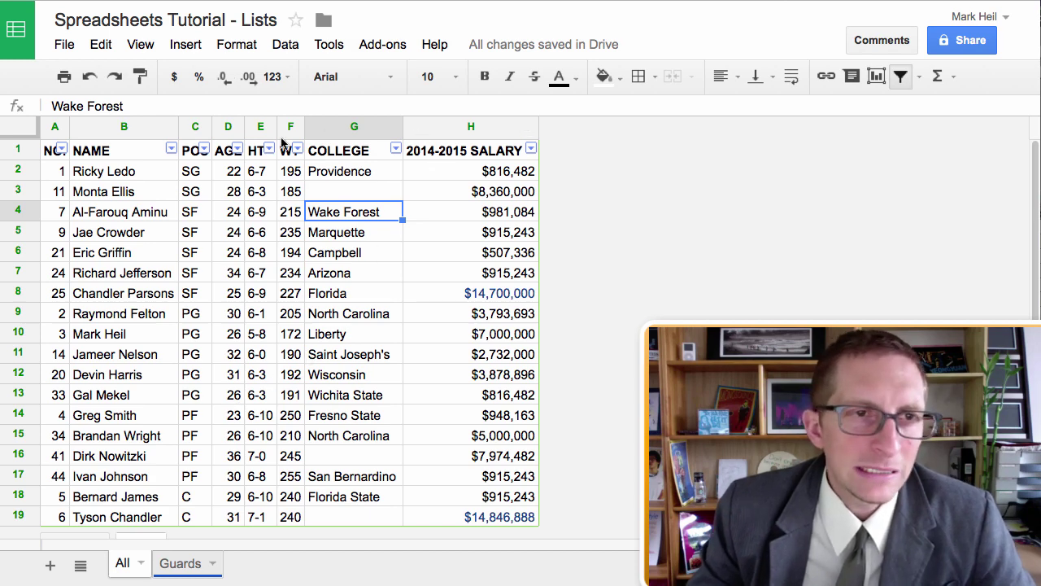
# - Narrow the NAME column and turn on text wrapping for B7:B9
pyautogui.moveTo(178, 132); pyautogui.dragTo(167, 140)
pyautogui.moveTo(128, 280); pyautogui.dragTo(127, 315)
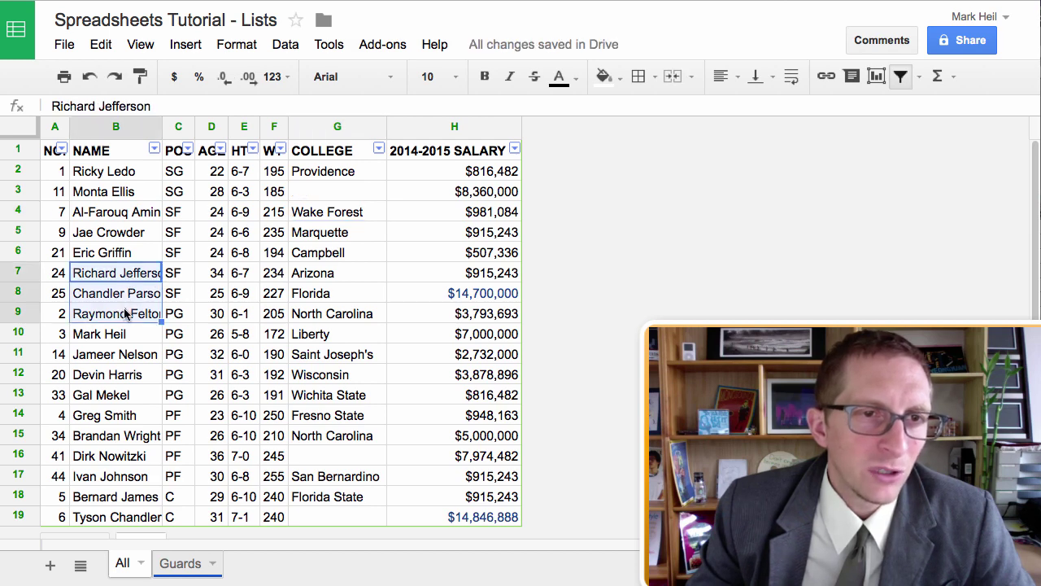
pyautogui.click(793, 78)
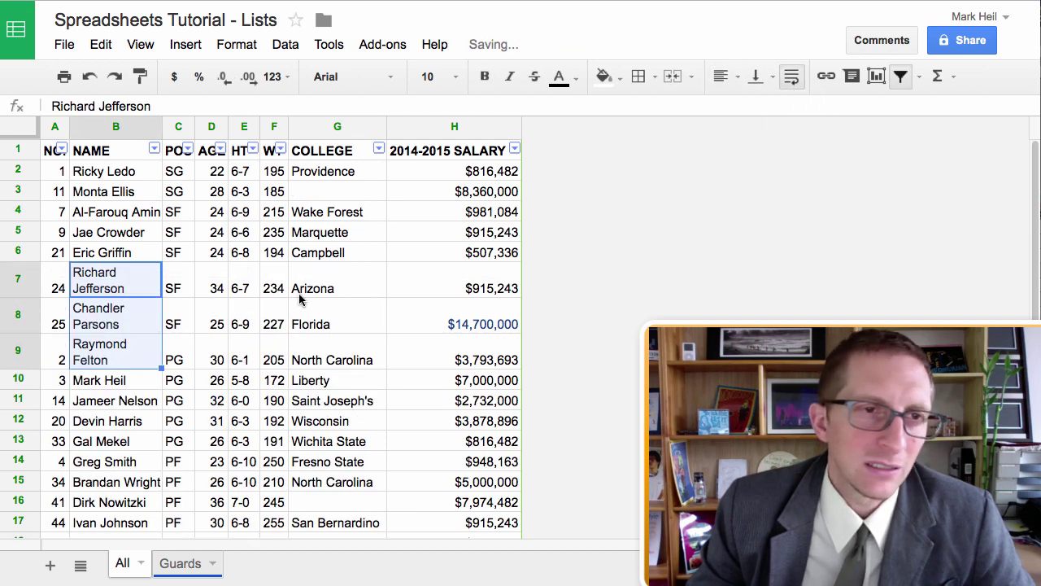
pyautogui.click(181, 321)
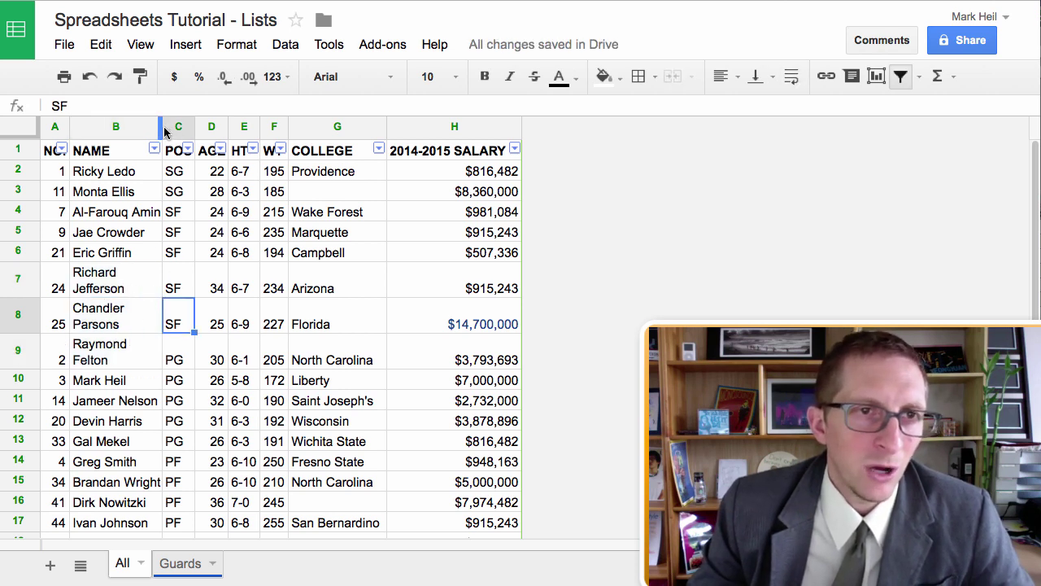
# - Adjust column B's width so names like Chandler Parsons wrap onto two lines
pyautogui.moveTo(161, 129); pyautogui.dragTo(192, 128)
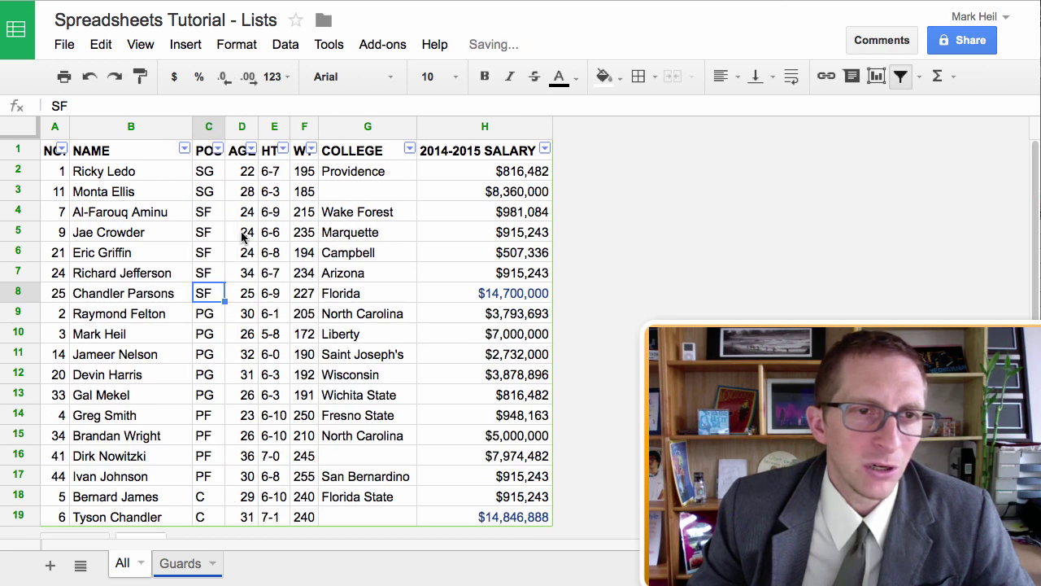
pyautogui.click(286, 278)
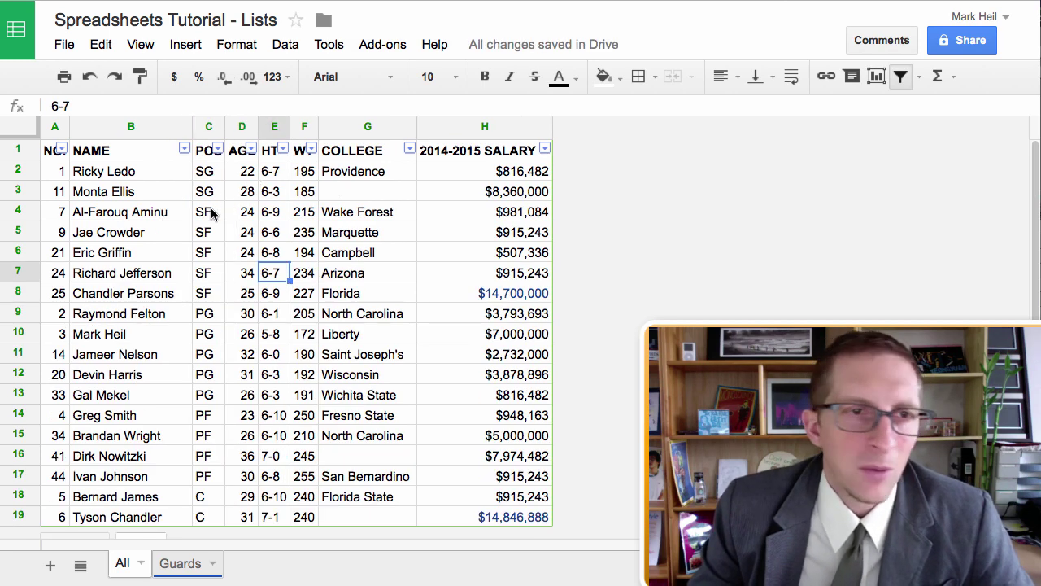
pyautogui.click(205, 295)
pyautogui.click(167, 293)
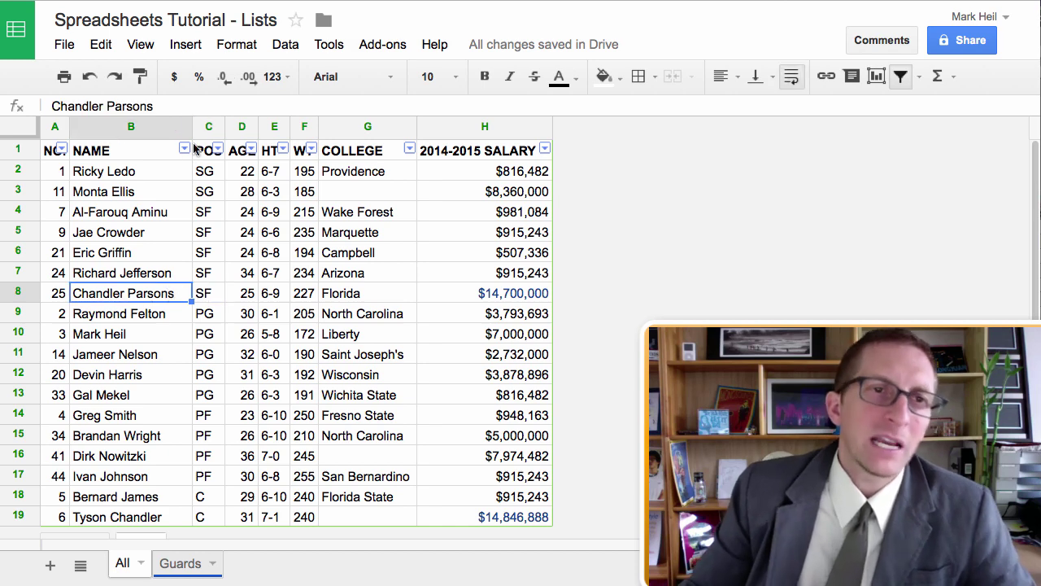
pyautogui.moveTo(191, 127); pyautogui.dragTo(173, 127)
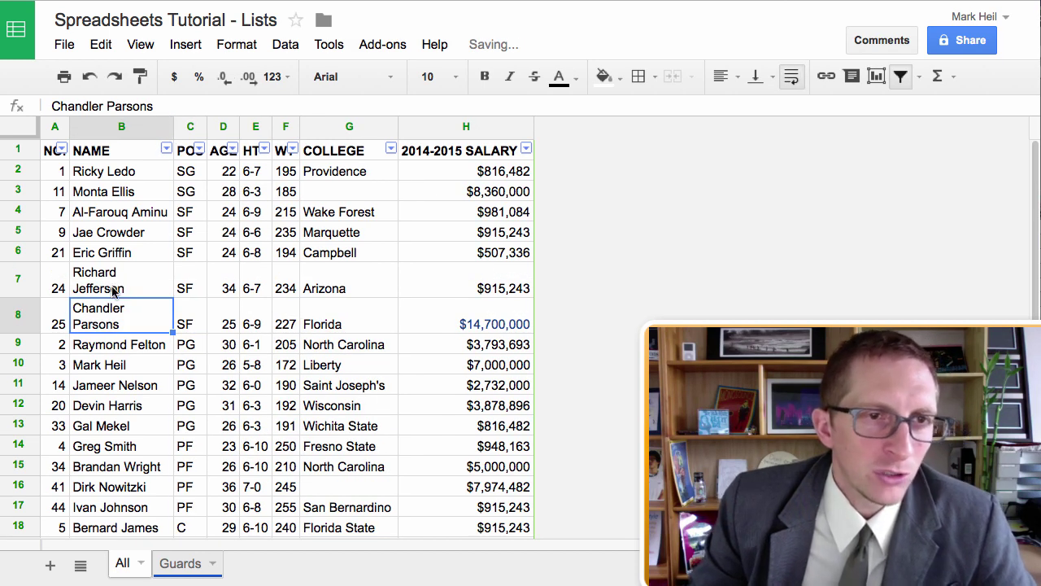
pyautogui.click(192, 285)
pyautogui.click(330, 285)
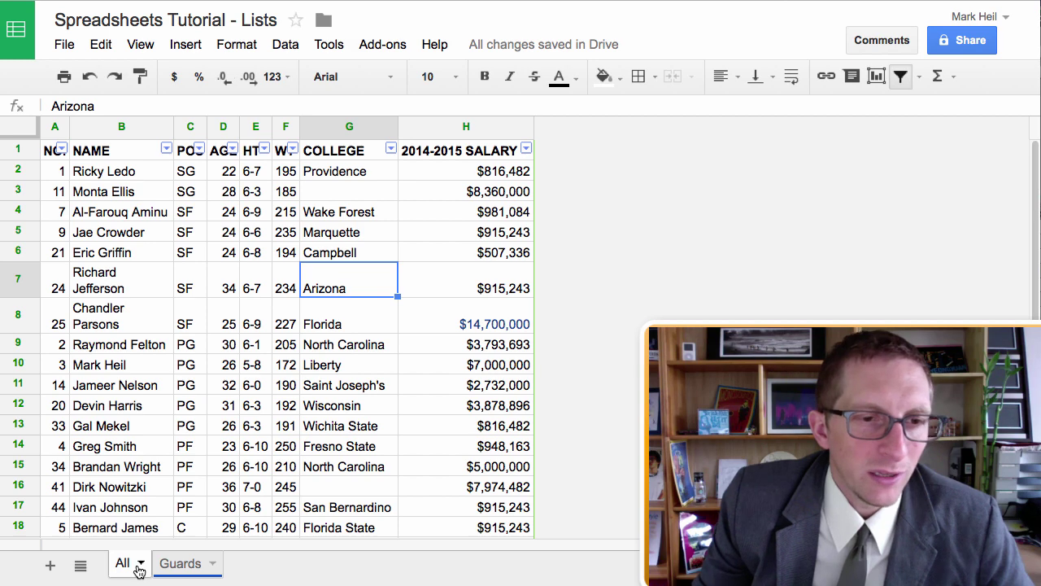
# - Rename the copy of the All sheet to 'Highest'
pyautogui.click(139, 567)
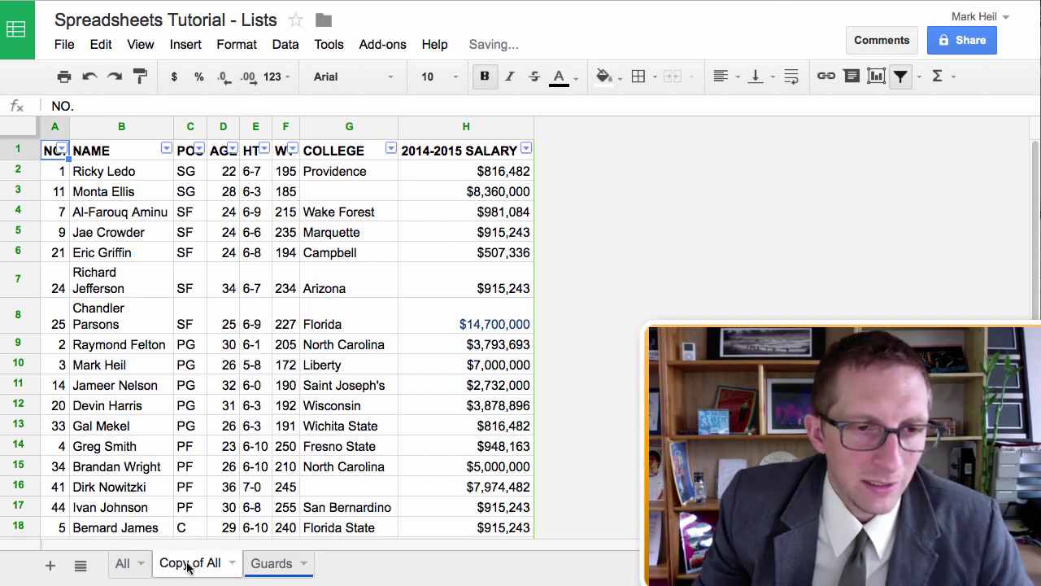
pyautogui.doubleClick(187, 564)
pyautogui.write('Highest')
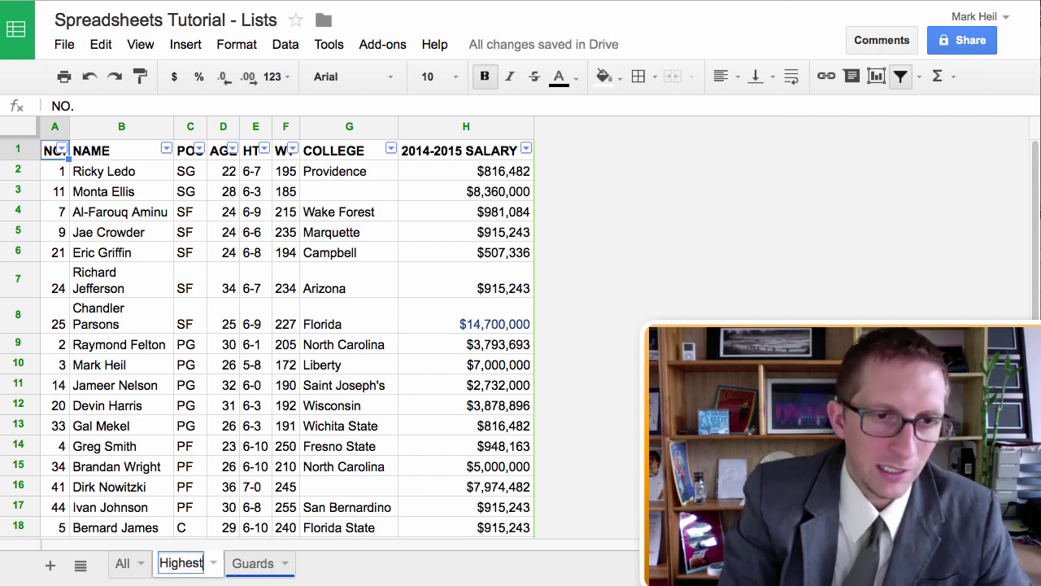
pyautogui.press('Return')
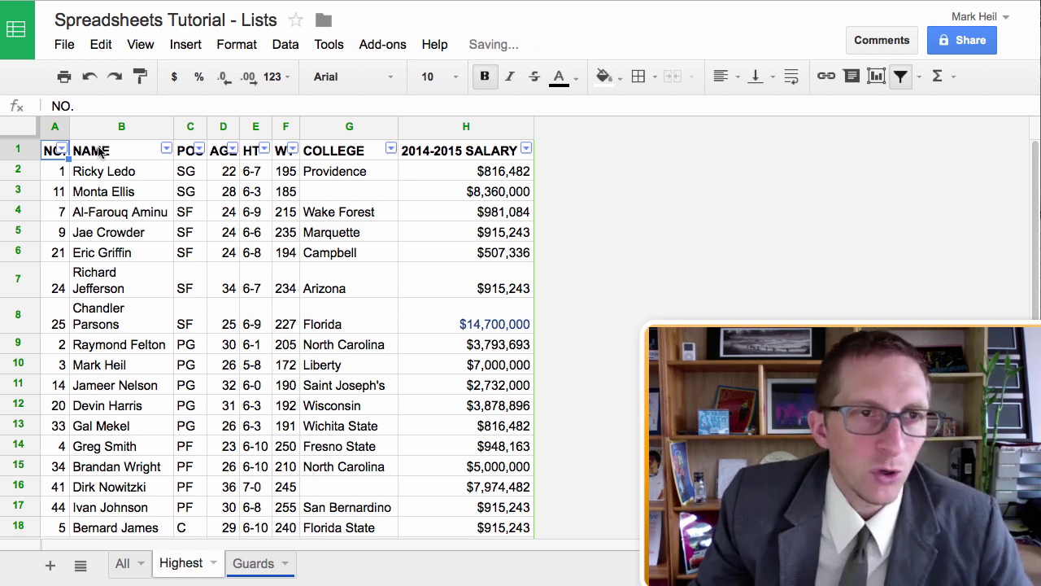
# - Sort the table A1:H19, with a header row, by 2014-2015 salary from highest to lowest
pyautogui.moveTo(50, 152); pyautogui.dragTo(488, 513)
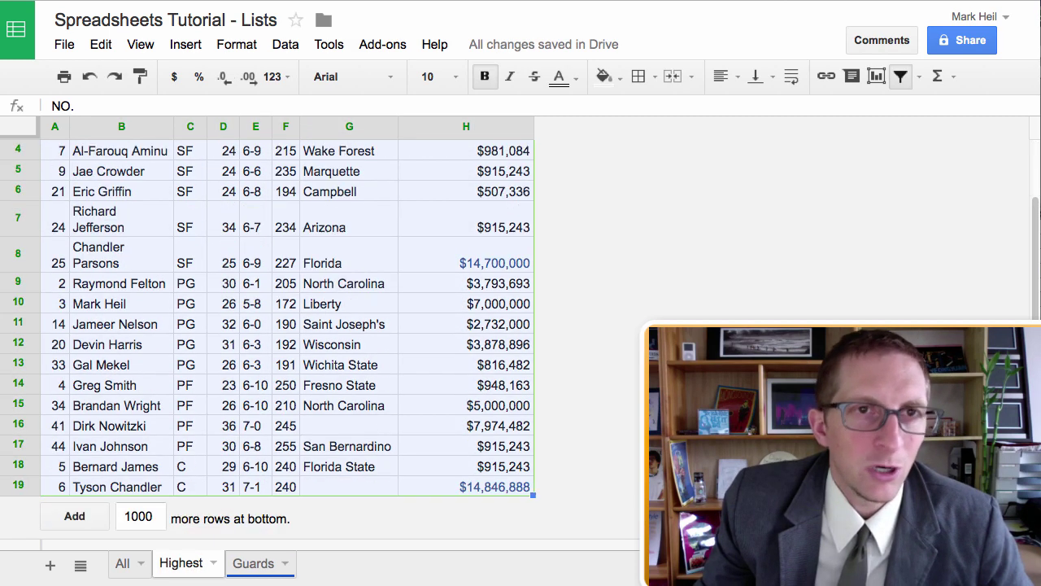
pyautogui.click(293, 44)
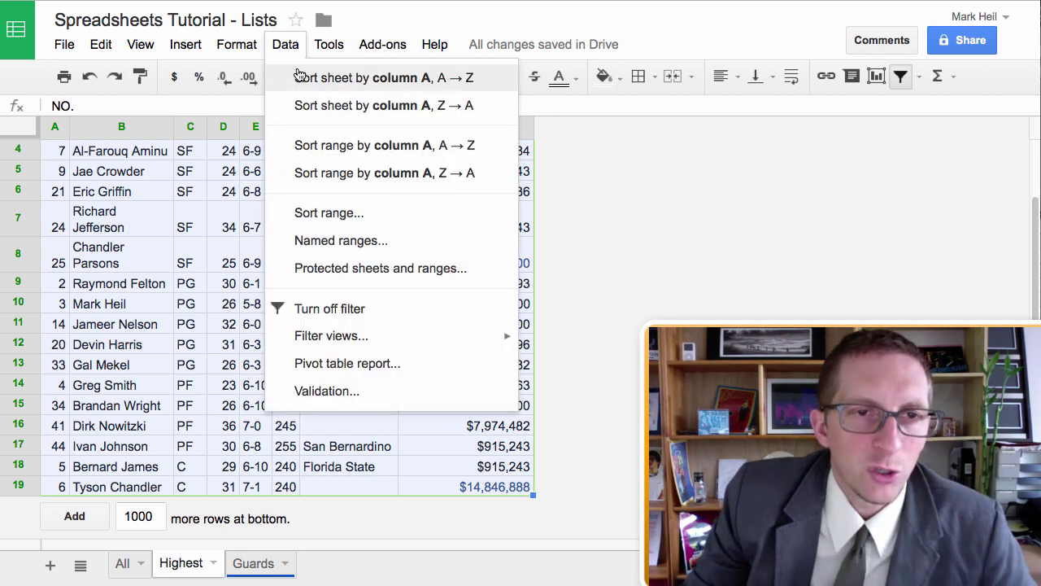
pyautogui.click(337, 213)
pyautogui.click(398, 244)
pyautogui.click(491, 280)
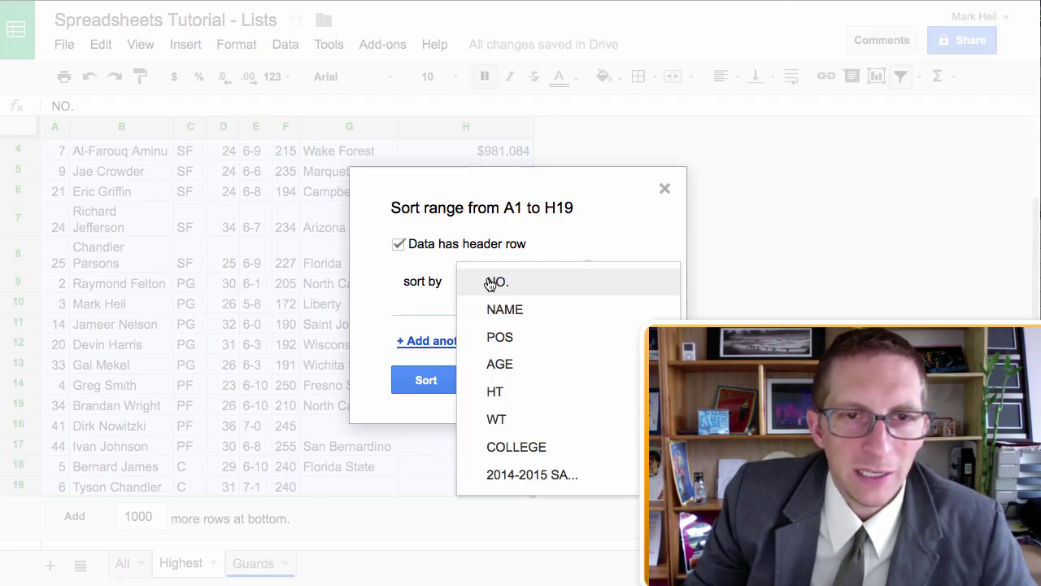
pyautogui.click(537, 475)
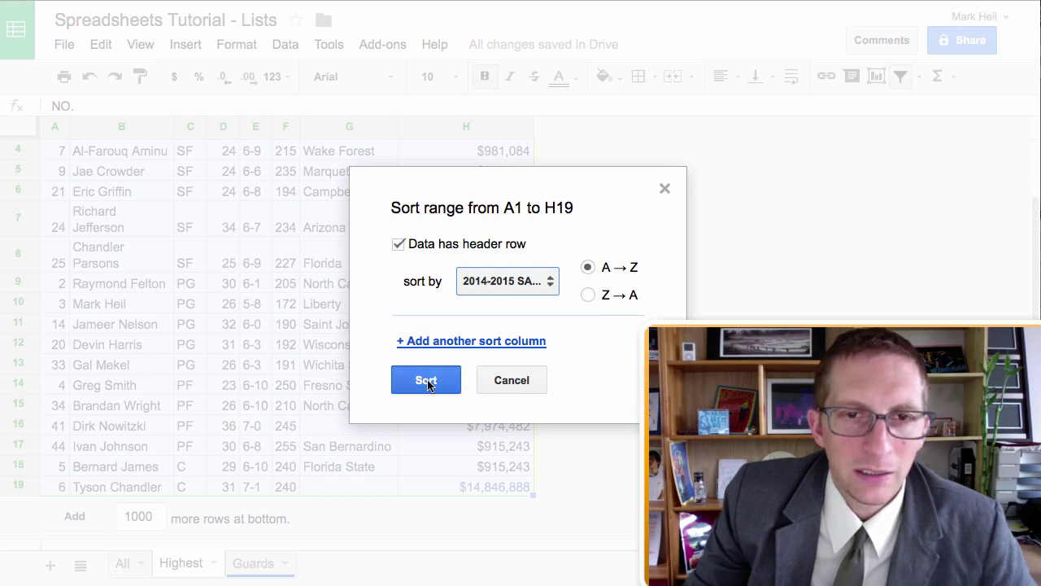
pyautogui.click(588, 296)
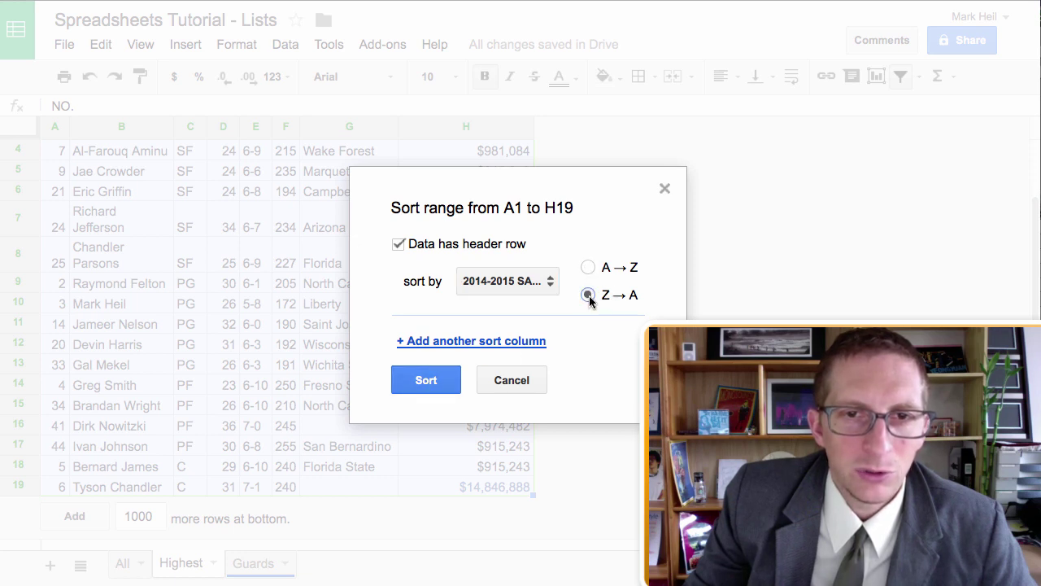
pyautogui.click(429, 380)
# - Hide rows 5 through 19 of the sorted table
pyautogui.scroll(3, 452, 330)
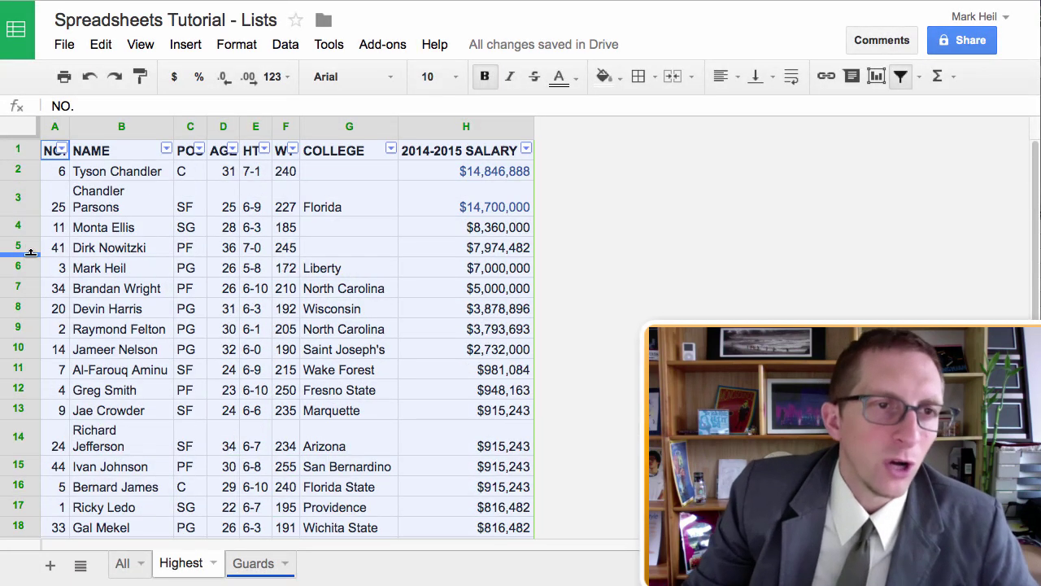
pyautogui.moveTo(19, 247); pyautogui.dragTo(19, 538)
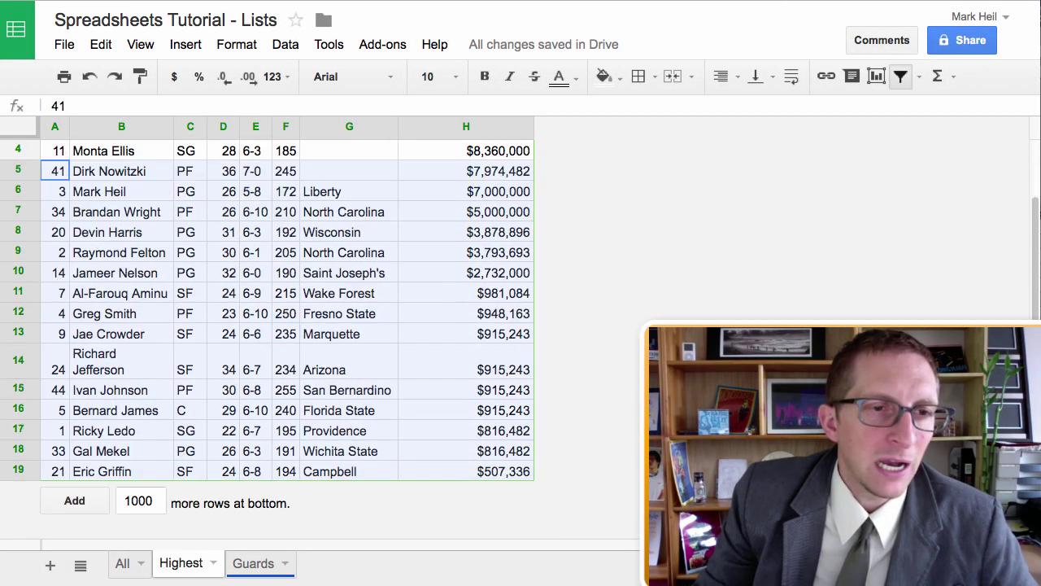
pyautogui.rightClick(20, 440)
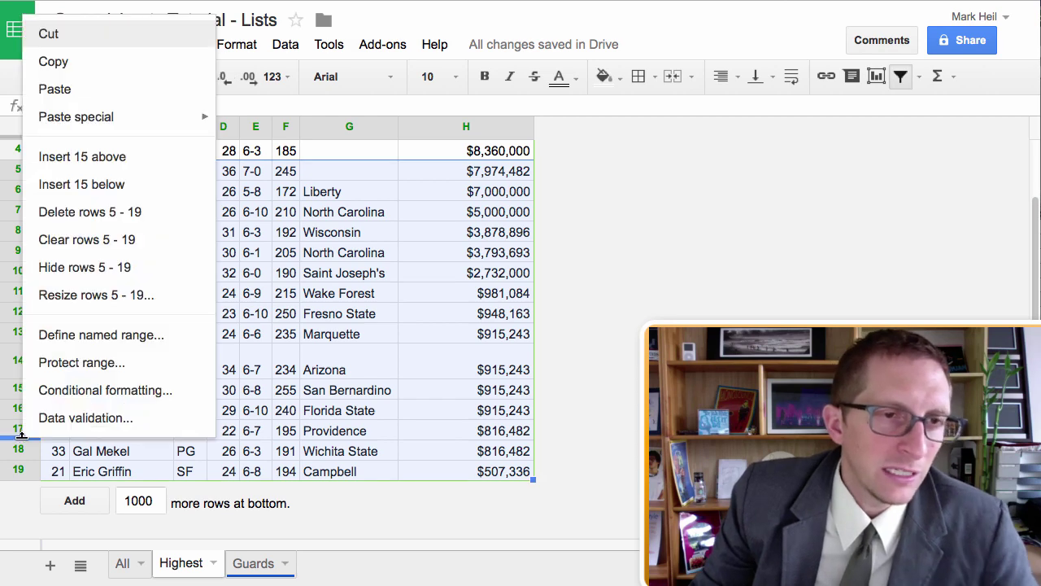
pyautogui.click(85, 267)
pyautogui.click(219, 188)
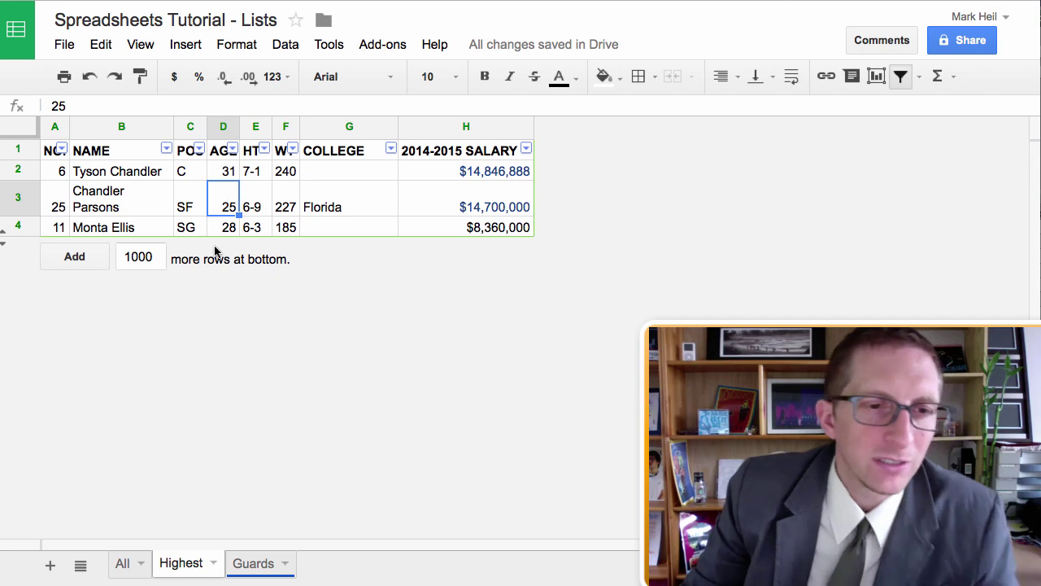
# - Add a new sheet and paste the title and credit lines into A1:A2
pyautogui.click(50, 565)
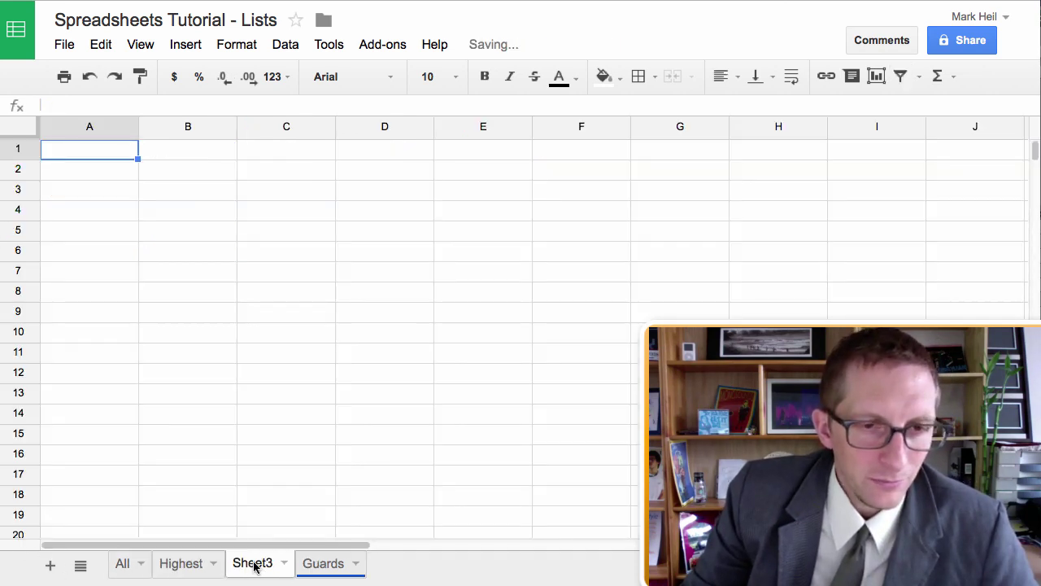
pyautogui.write('Highest Paid Players Created by Mark Heil')
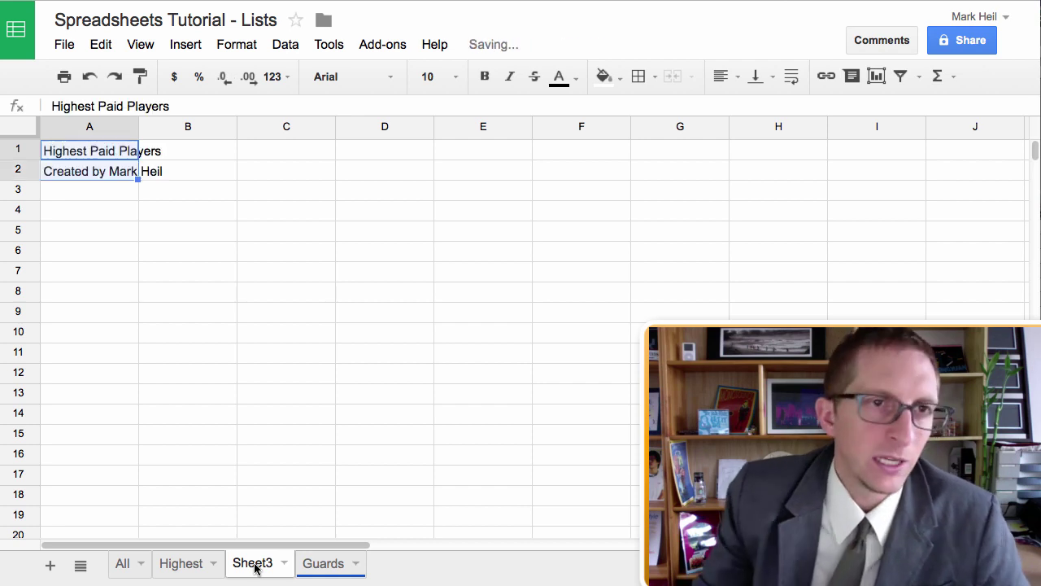
pyautogui.click(179, 259)
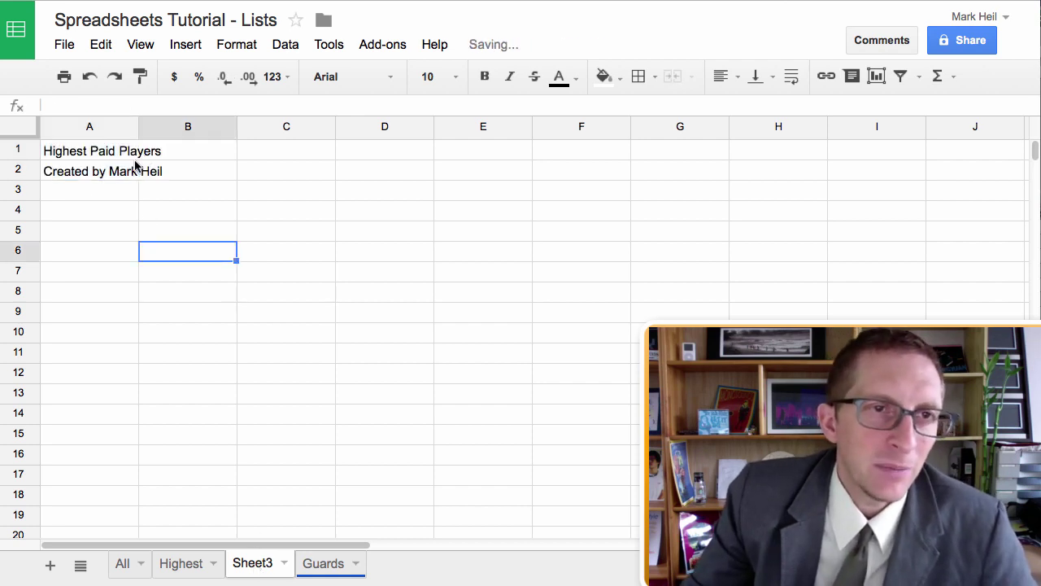
# - Link A4 to the top player's name with =Highest!B2
pyautogui.click(82, 213)
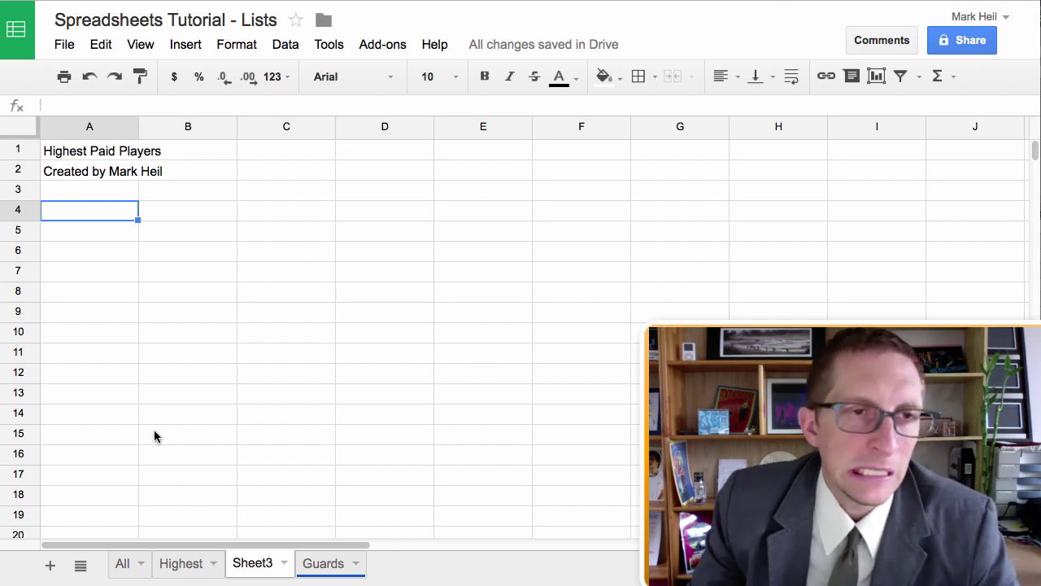
pyautogui.write('=')
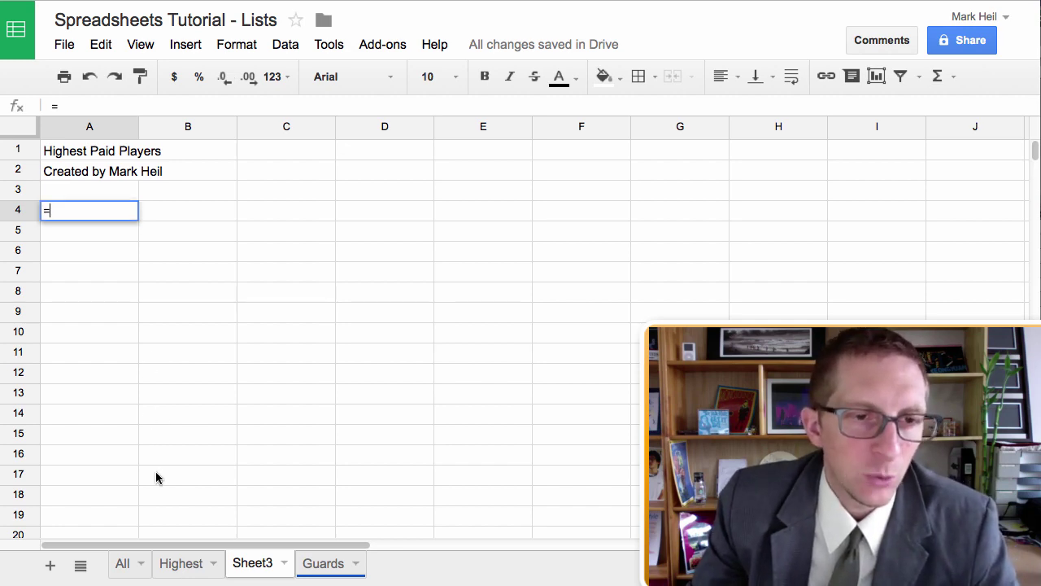
pyautogui.click(181, 563)
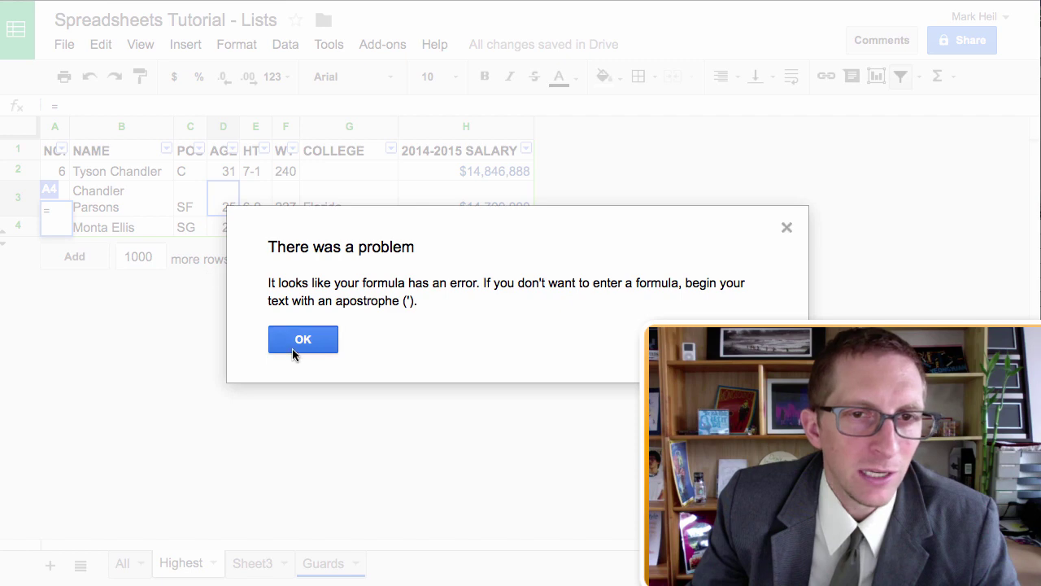
pyautogui.click(297, 343)
pyautogui.click(118, 174)
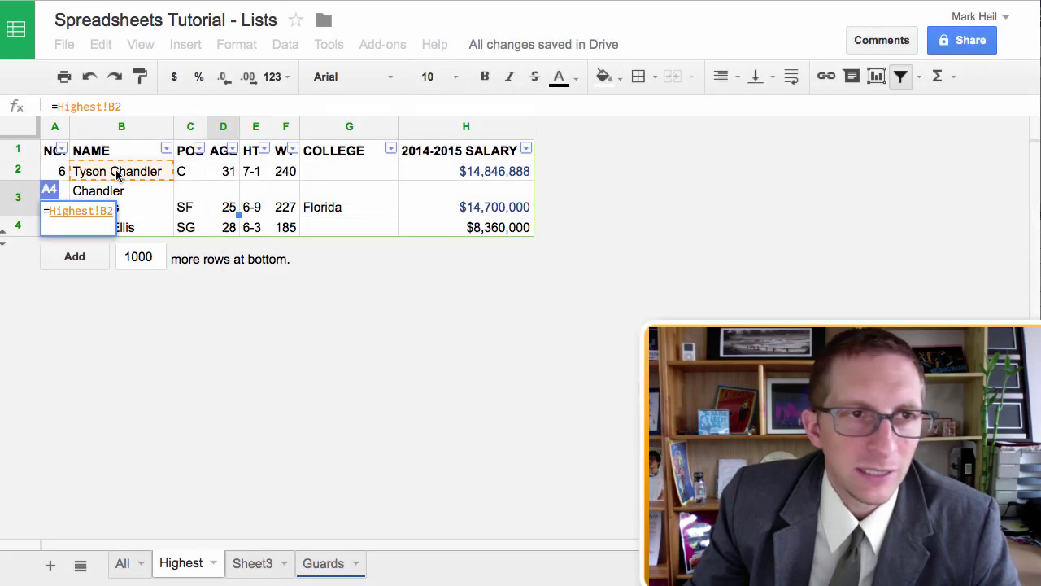
pyautogui.press('Return')
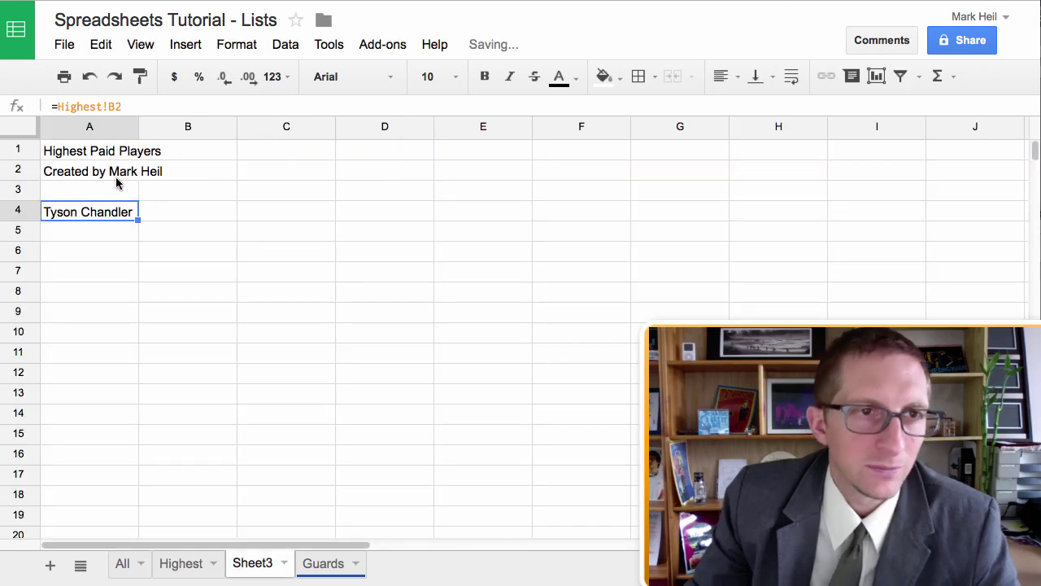
# - Link B4 to the top player's salary with =Highest!H2
pyautogui.click(179, 214)
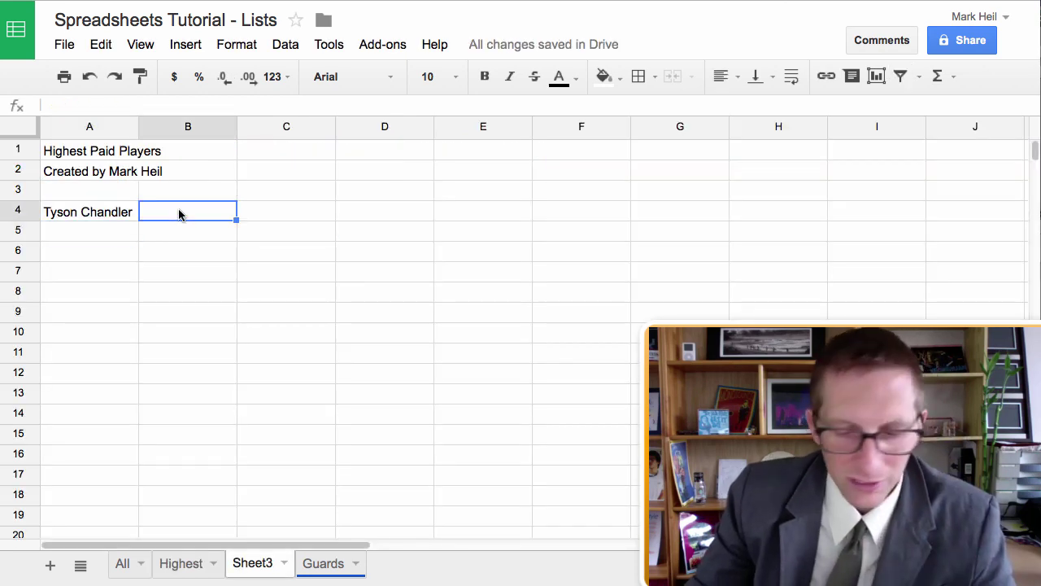
pyautogui.write('=')
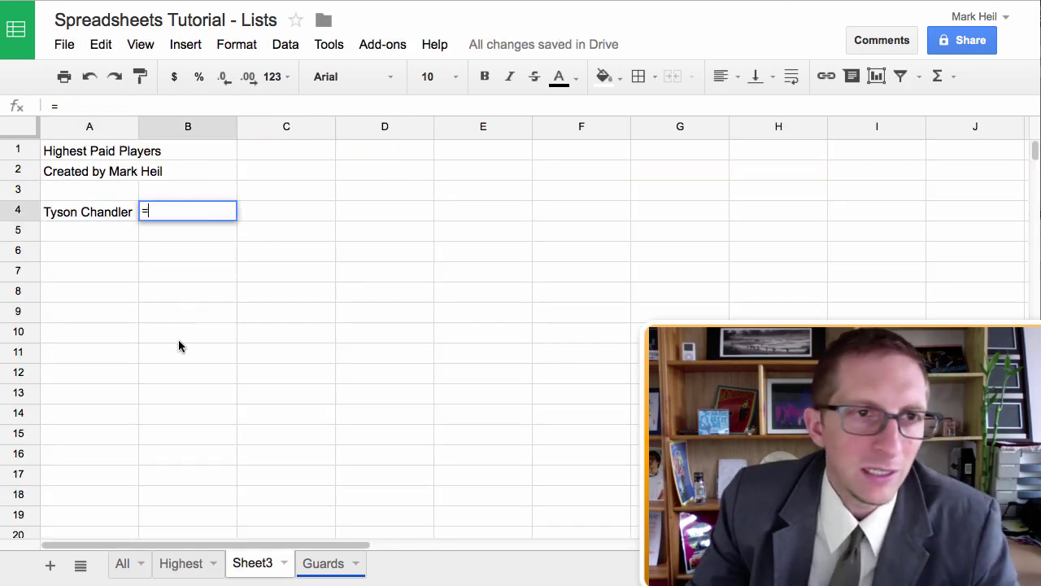
pyautogui.click(206, 556)
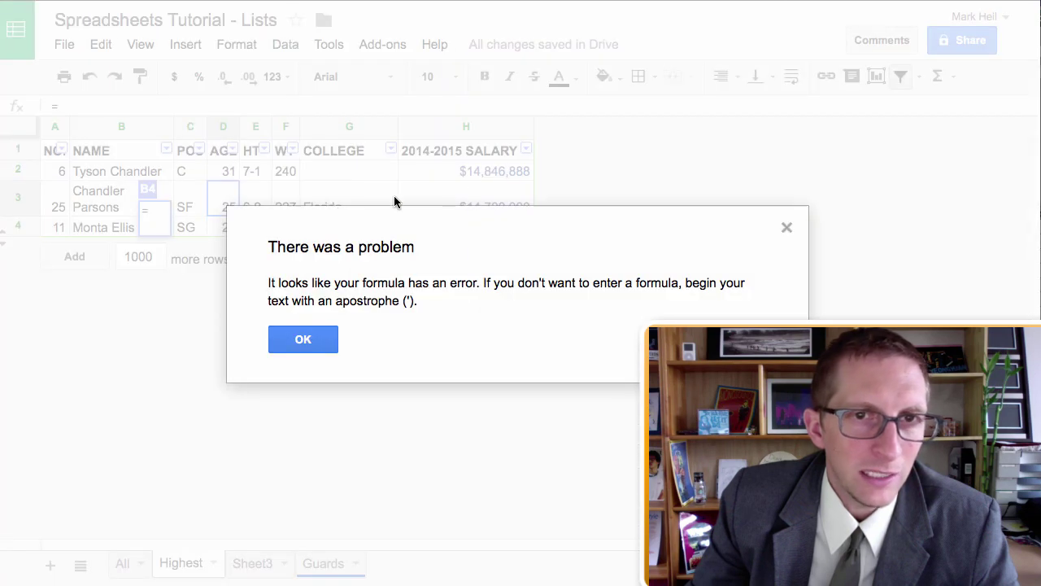
pyautogui.click(302, 339)
pyautogui.click(438, 172)
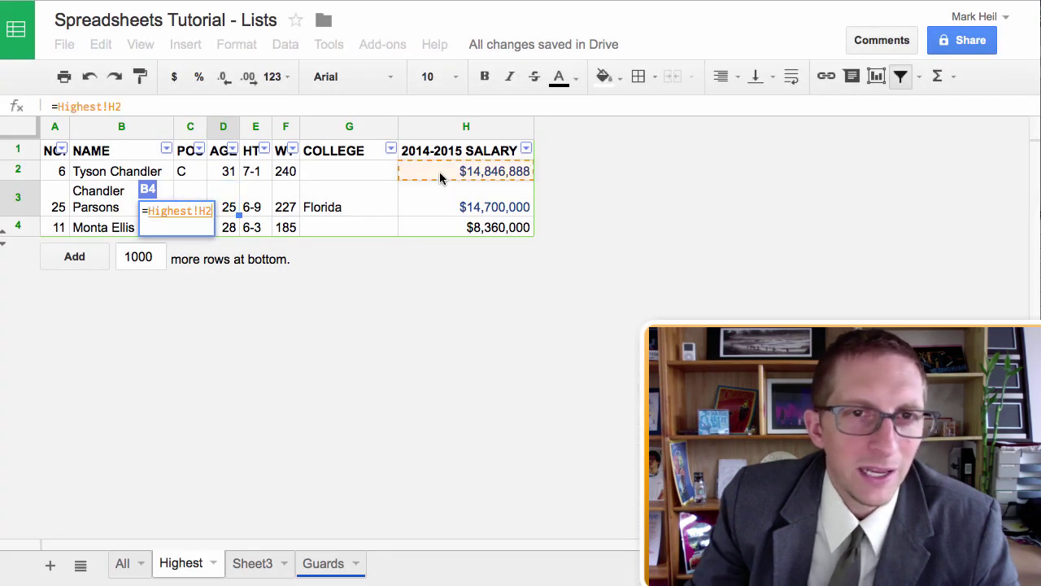
pyautogui.press('Return')
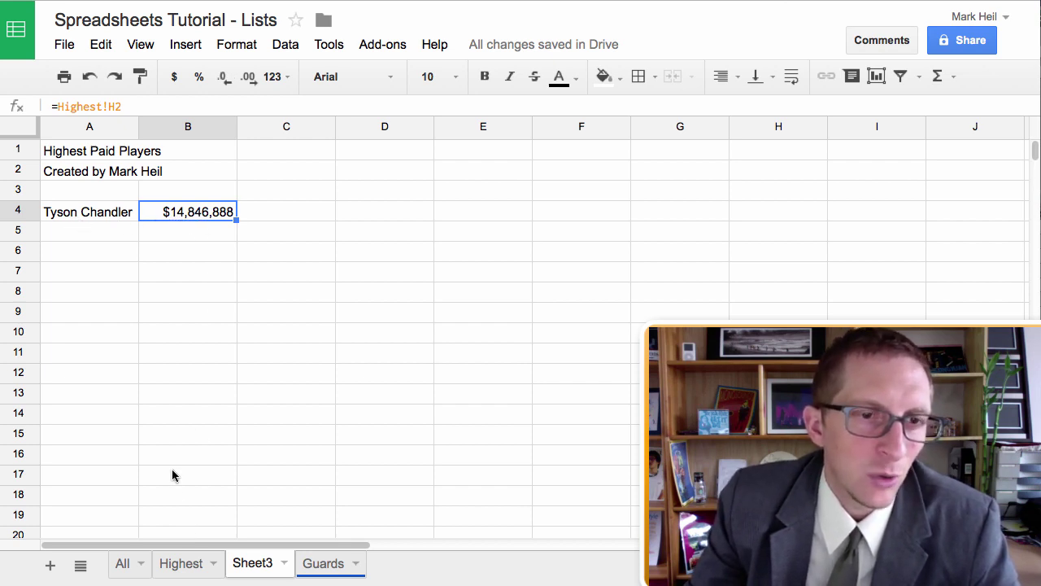
# - Change Highest H2 from 14846888 to 15846888 and check that Sheet3 B4 updates
pyautogui.click(181, 564)
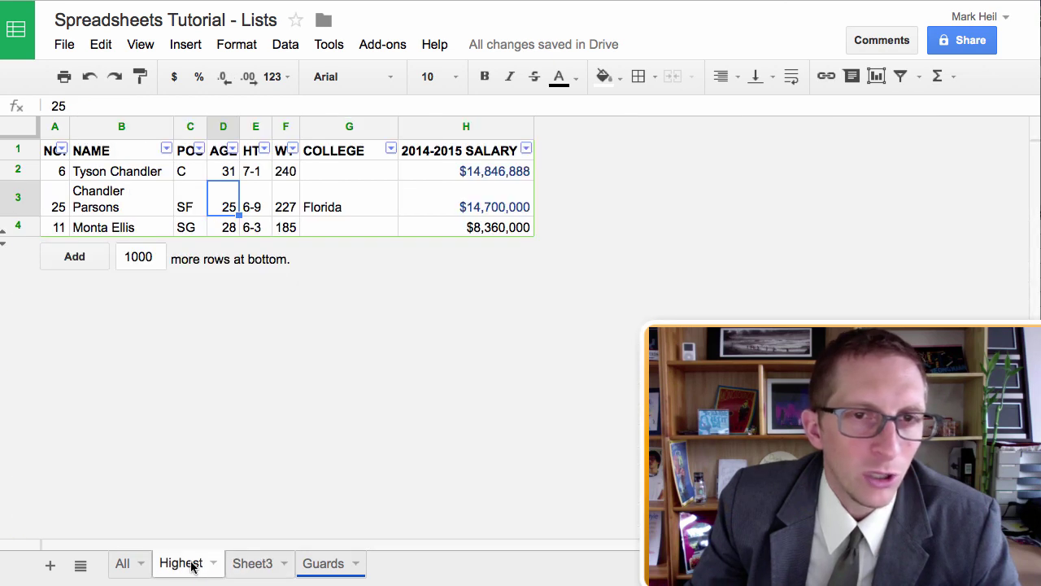
pyautogui.click(502, 177)
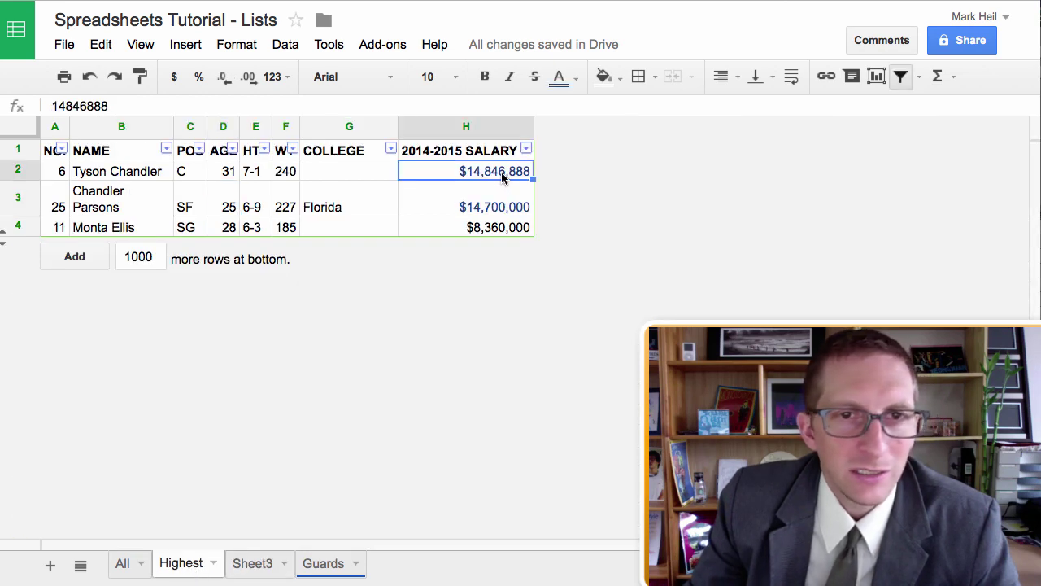
pyautogui.doubleClick(493, 174)
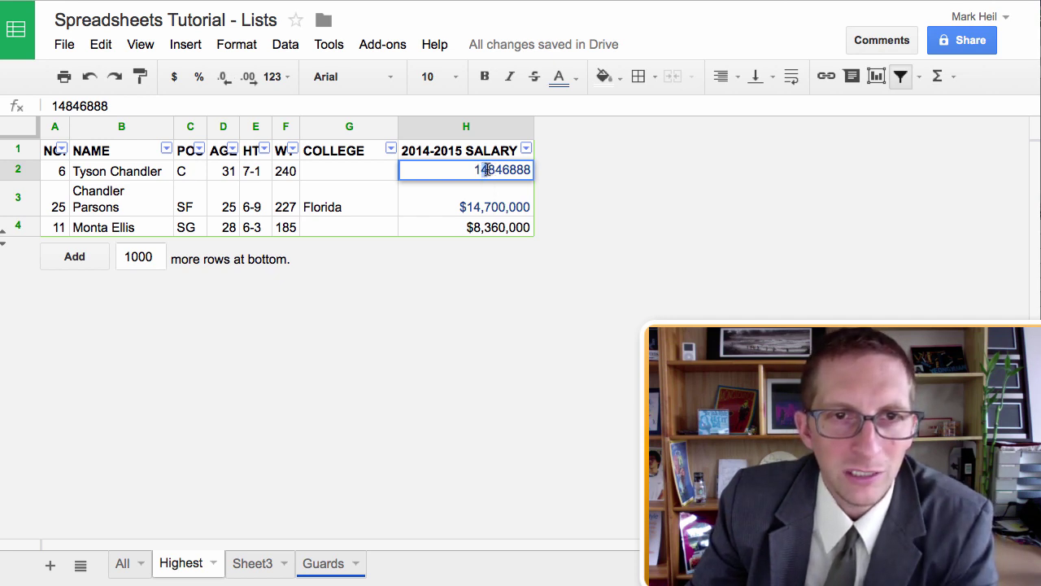
pyautogui.press('Delete')
pyautogui.write('5')
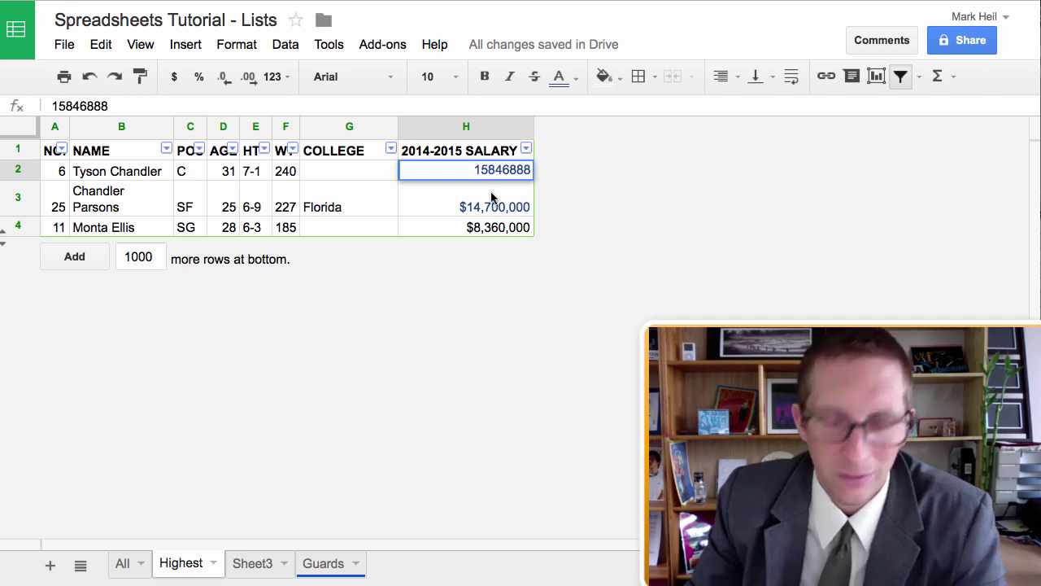
pyautogui.press('Return')
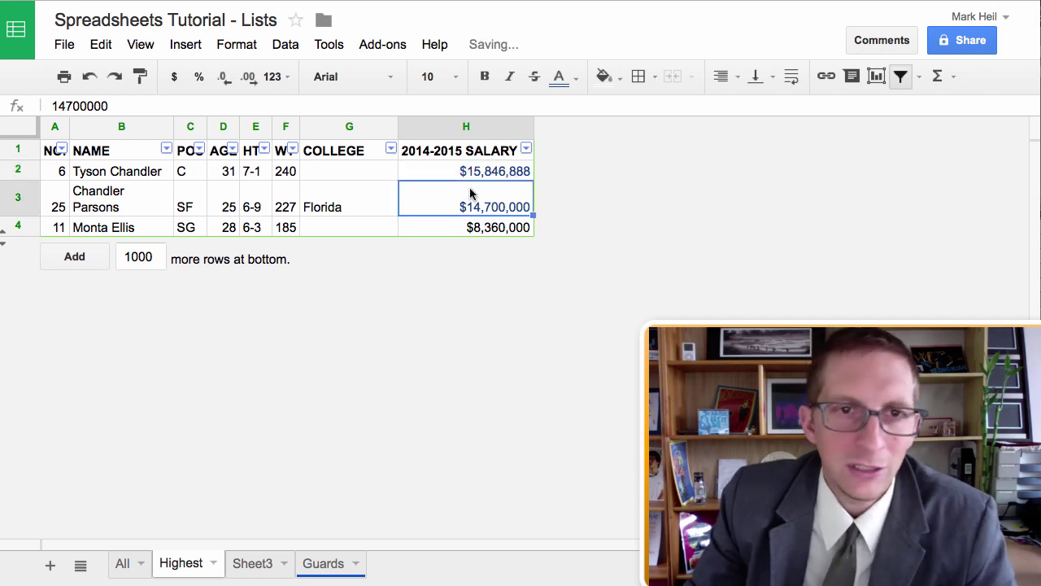
pyautogui.click(248, 566)
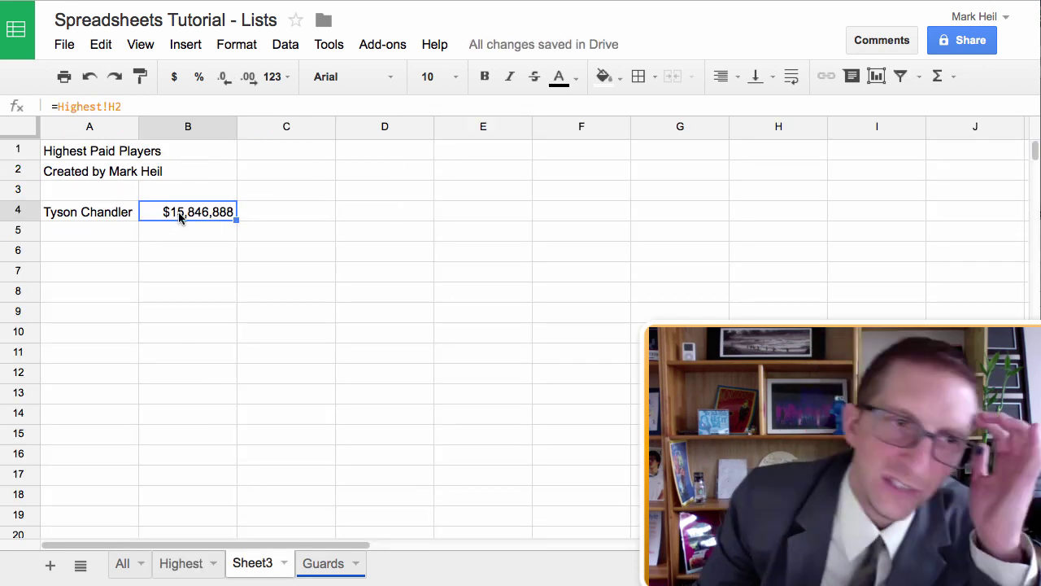
pyautogui.click(117, 233)
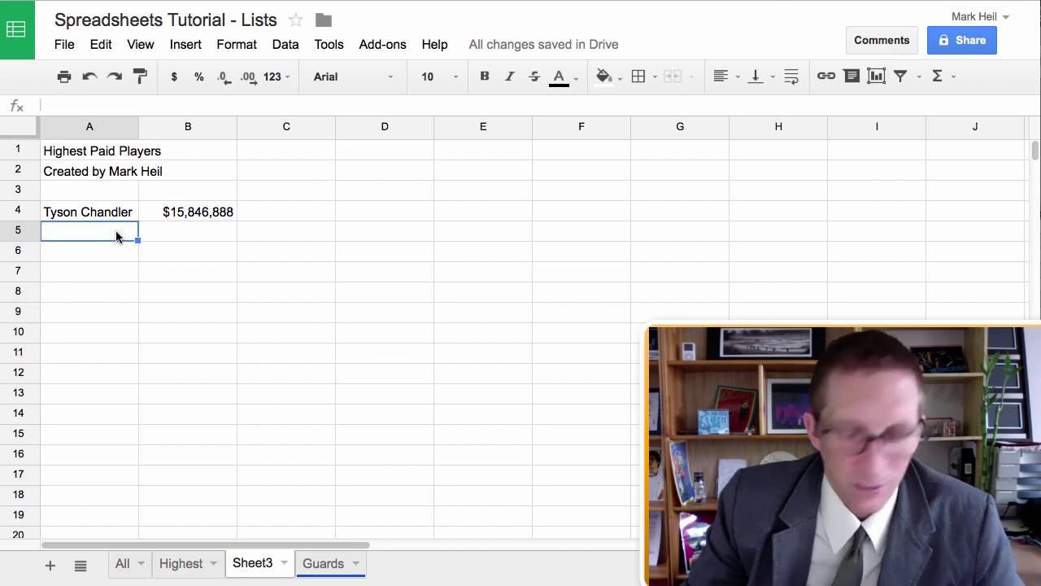
# - Enter =Highest!B3 in A5 for the second player's name and extend it down to A6
pyautogui.write('=')
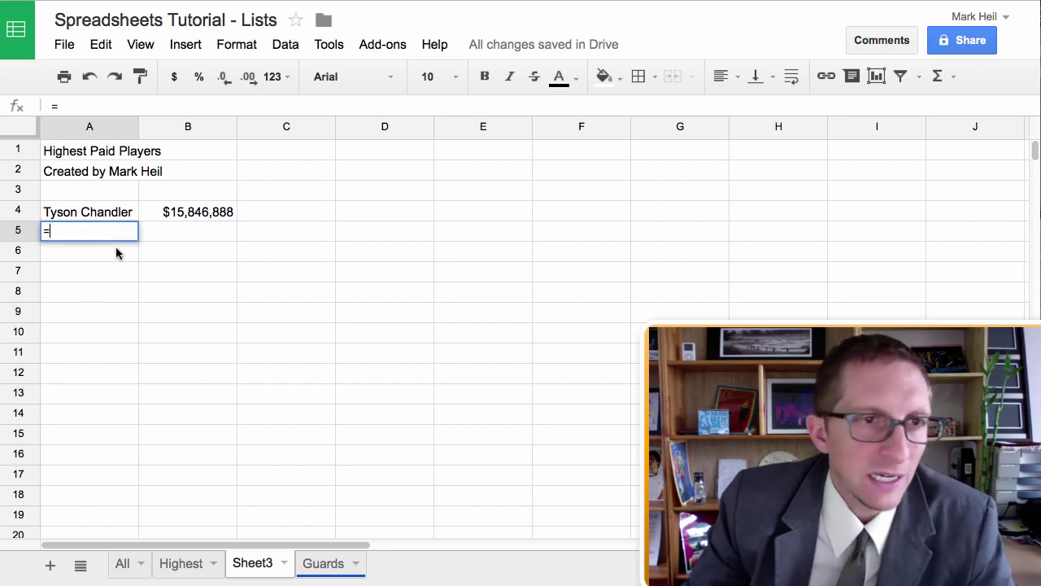
pyautogui.click(188, 572)
pyautogui.click(314, 342)
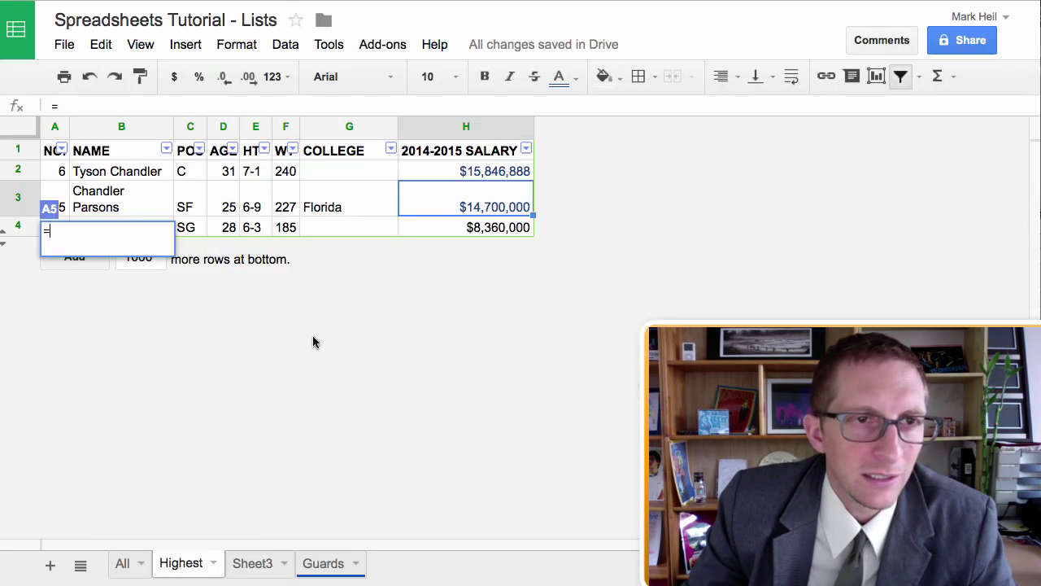
pyautogui.click(161, 213)
pyautogui.press('Return')
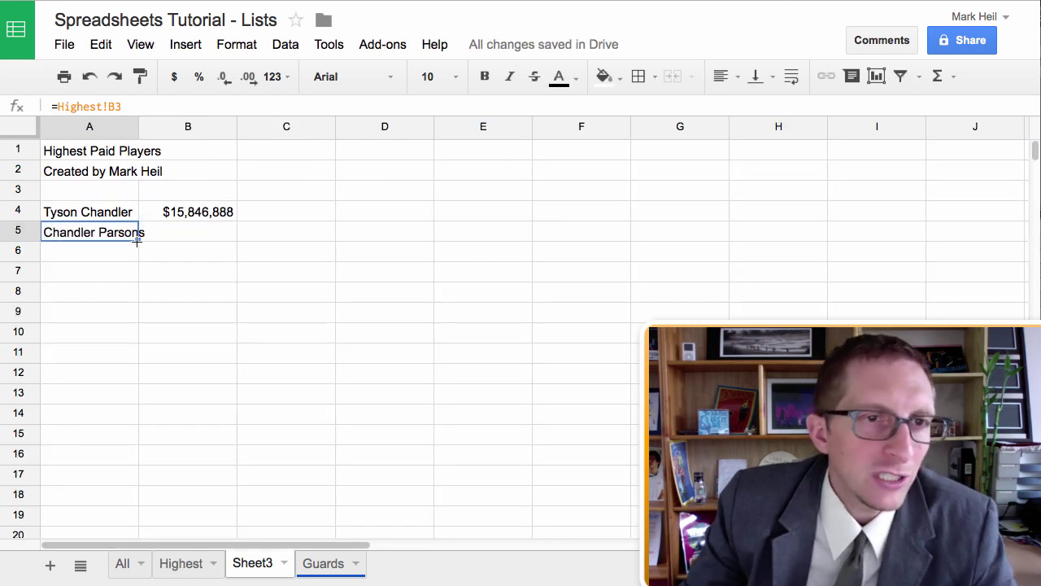
pyautogui.moveTo(137, 253); pyautogui.dragTo(135, 255)
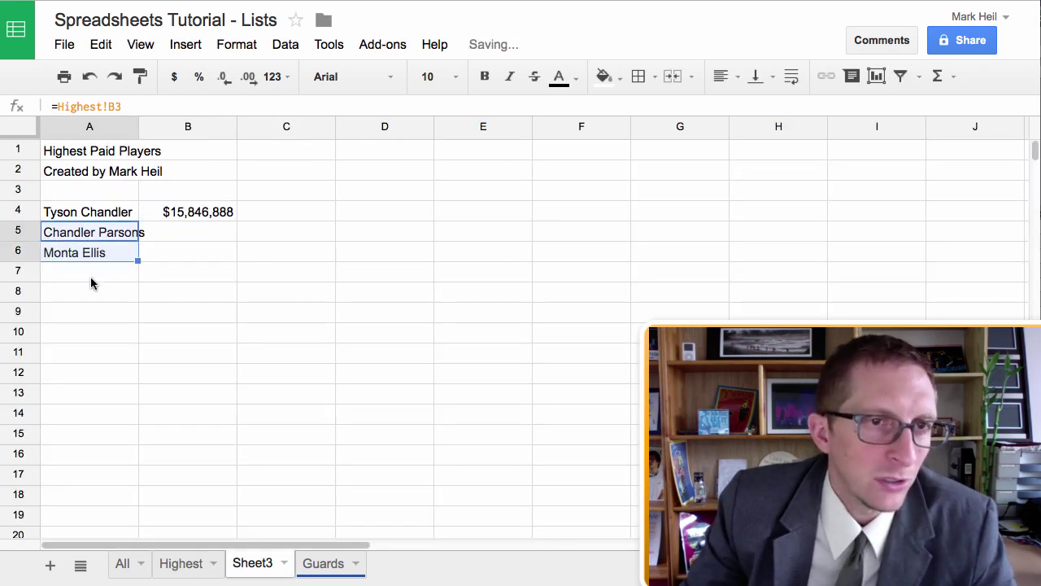
# - Fill B4's salary formula down to B6 and review the copied references
pyautogui.click(310, 563)
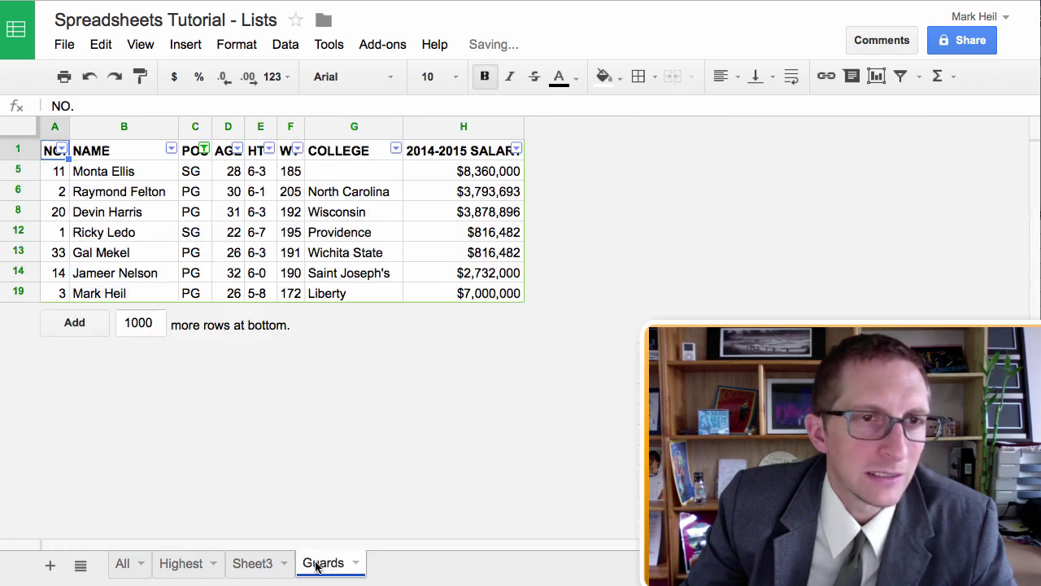
pyautogui.click(193, 563)
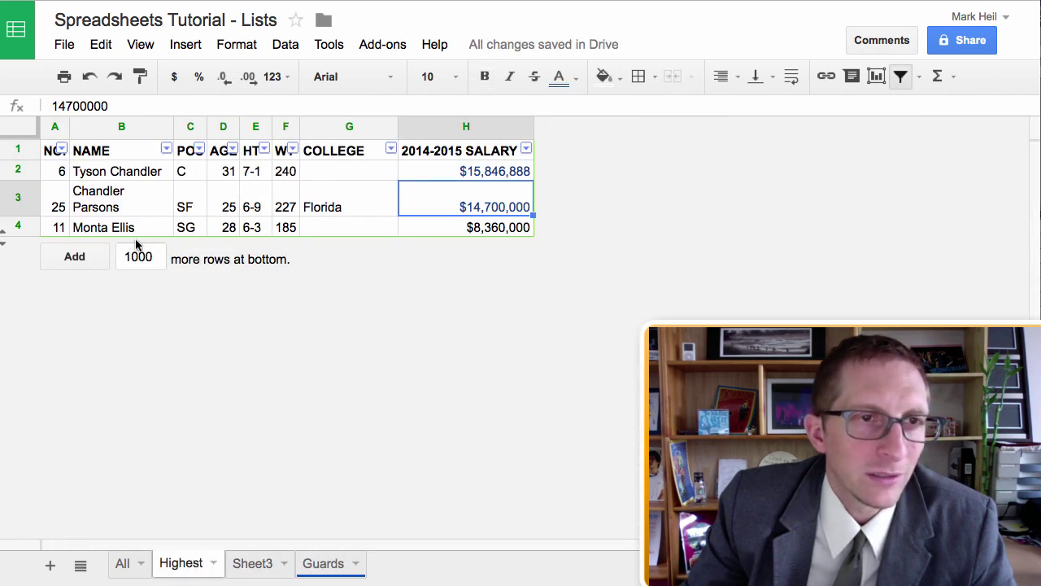
pyautogui.click(252, 565)
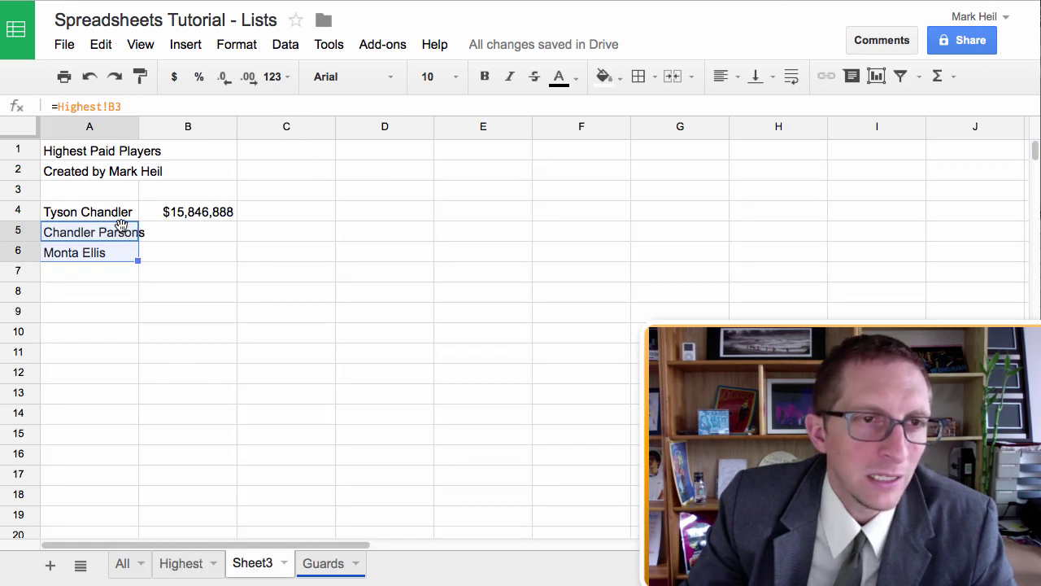
pyautogui.click(176, 223)
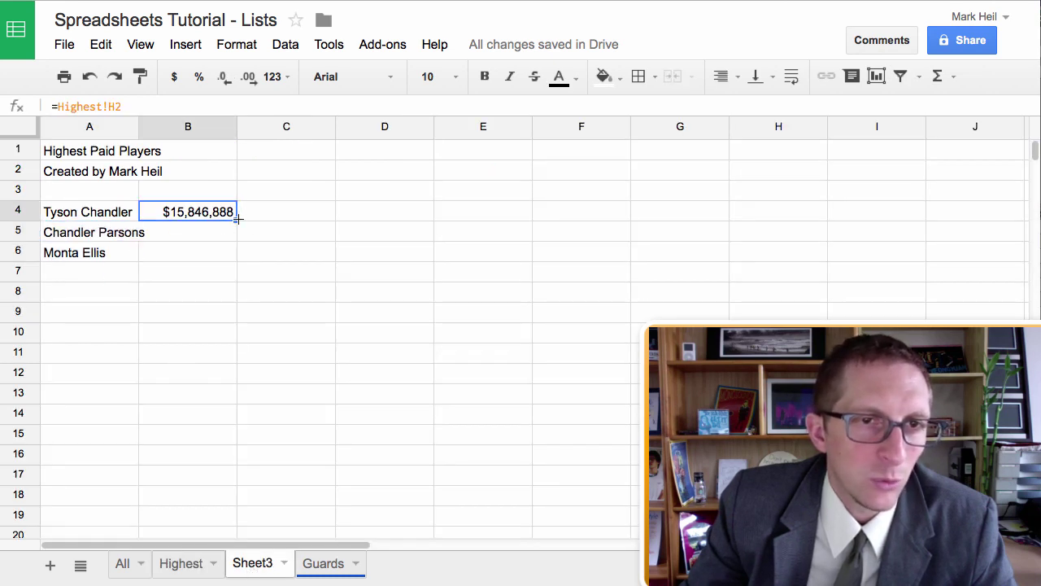
pyautogui.moveTo(236, 245); pyautogui.dragTo(235, 251)
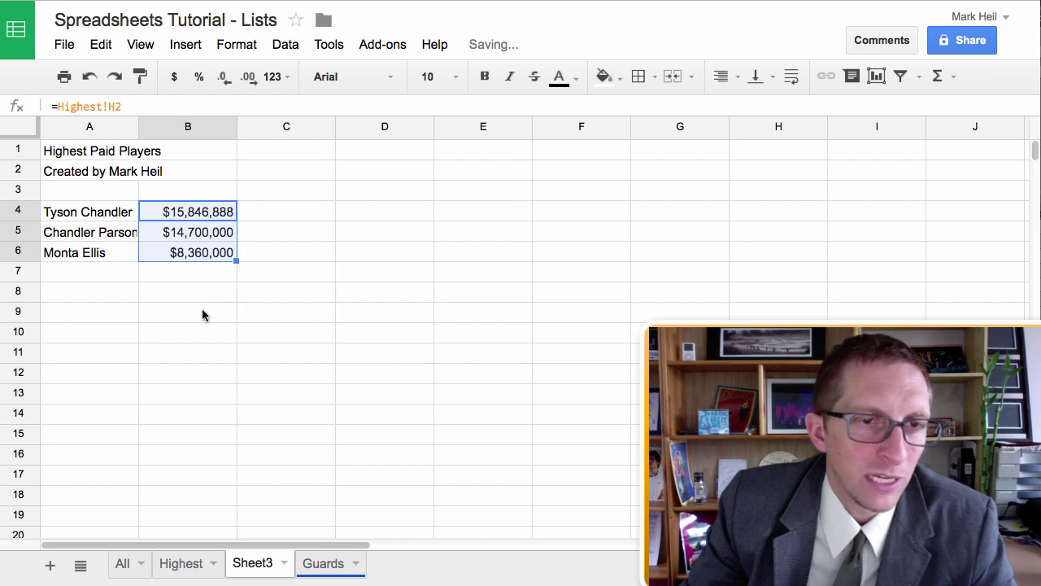
pyautogui.click(179, 213)
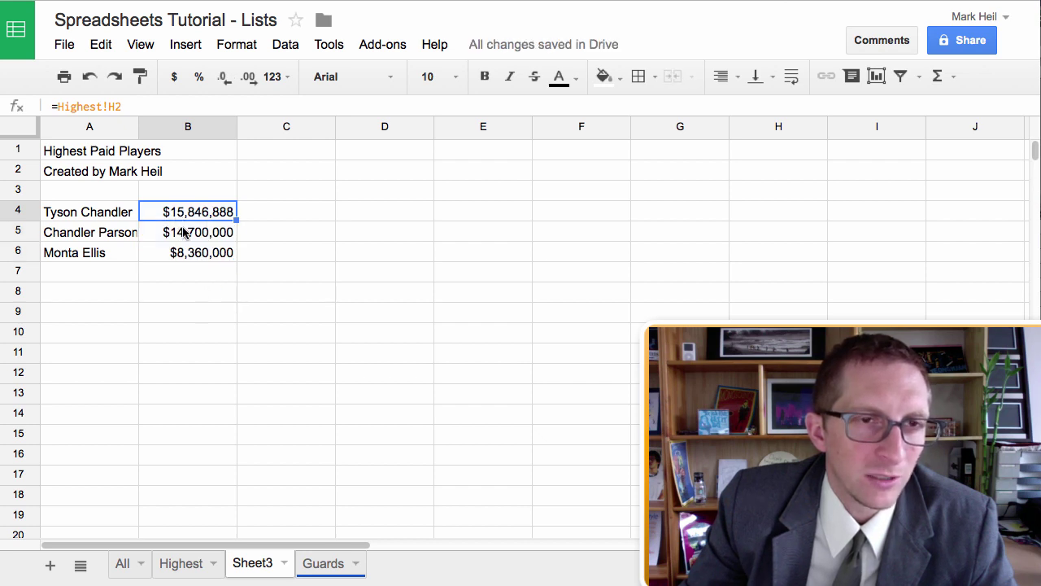
pyautogui.click(184, 233)
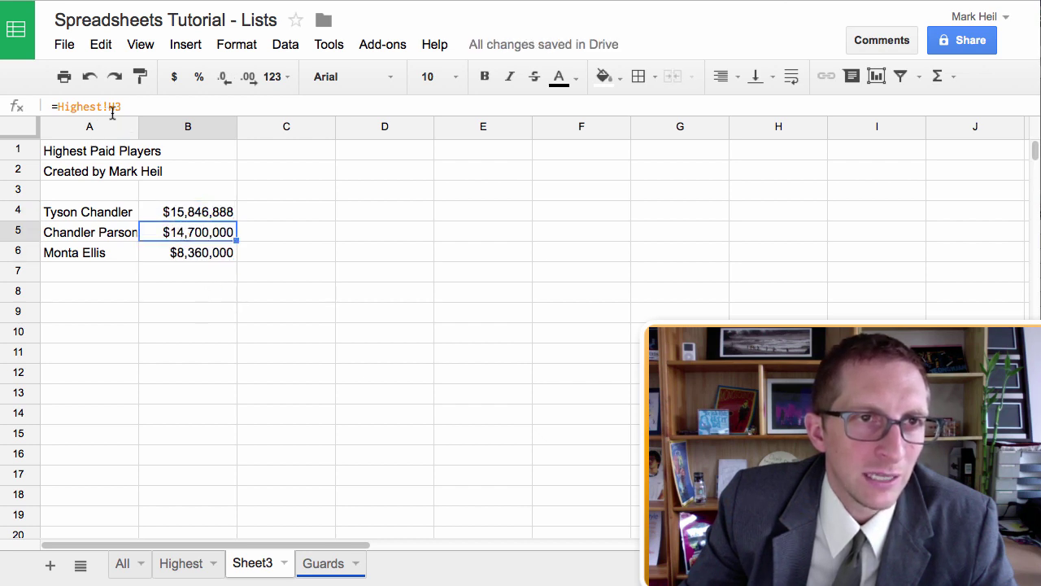
pyautogui.click(189, 250)
pyautogui.click(210, 215)
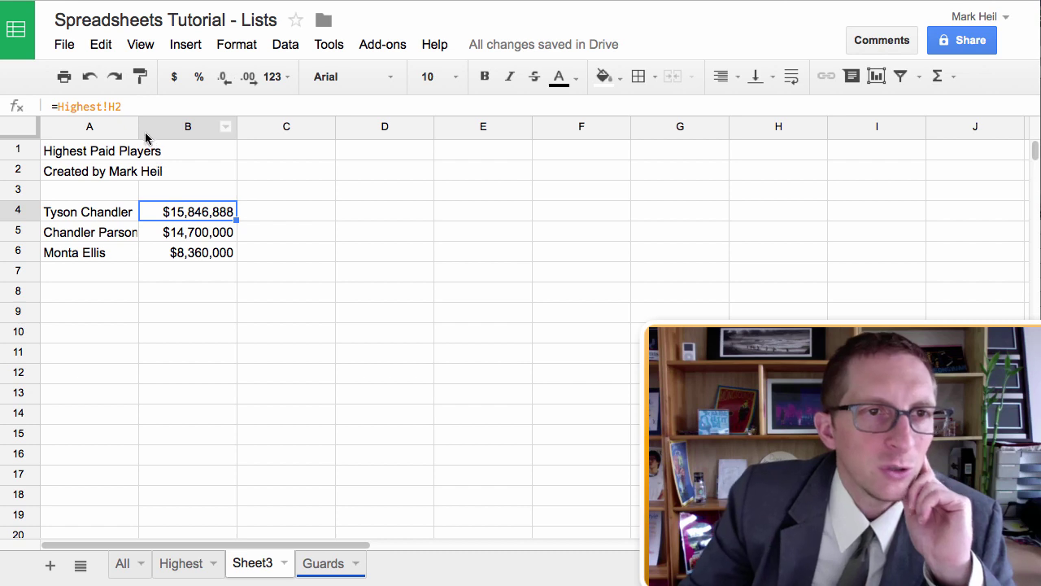
# - Widen column A so full names fit and enter the 'Bonus' header in C3
pyautogui.moveTo(138, 132); pyautogui.dragTo(157, 133)
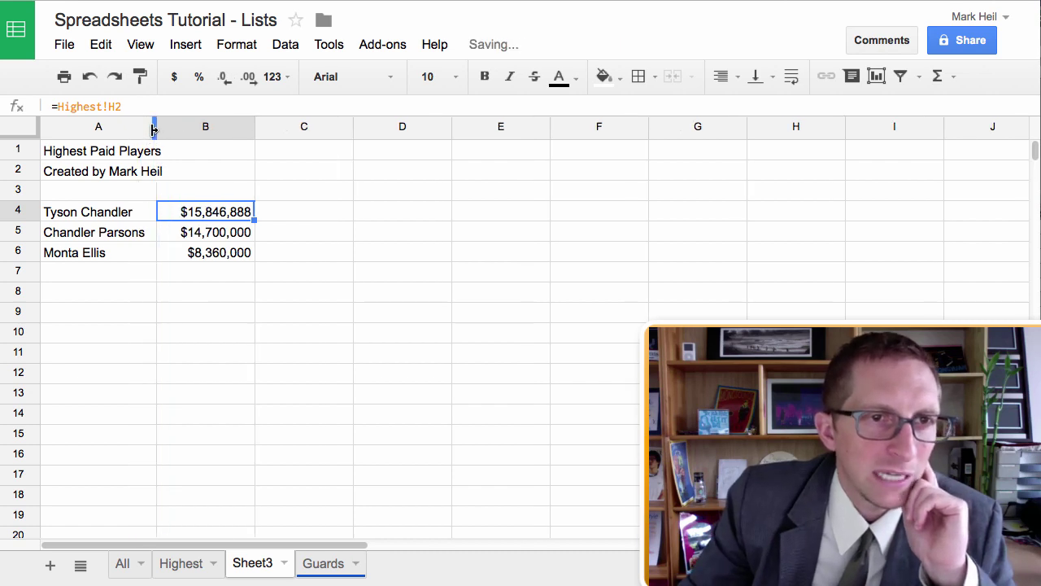
pyautogui.click(195, 312)
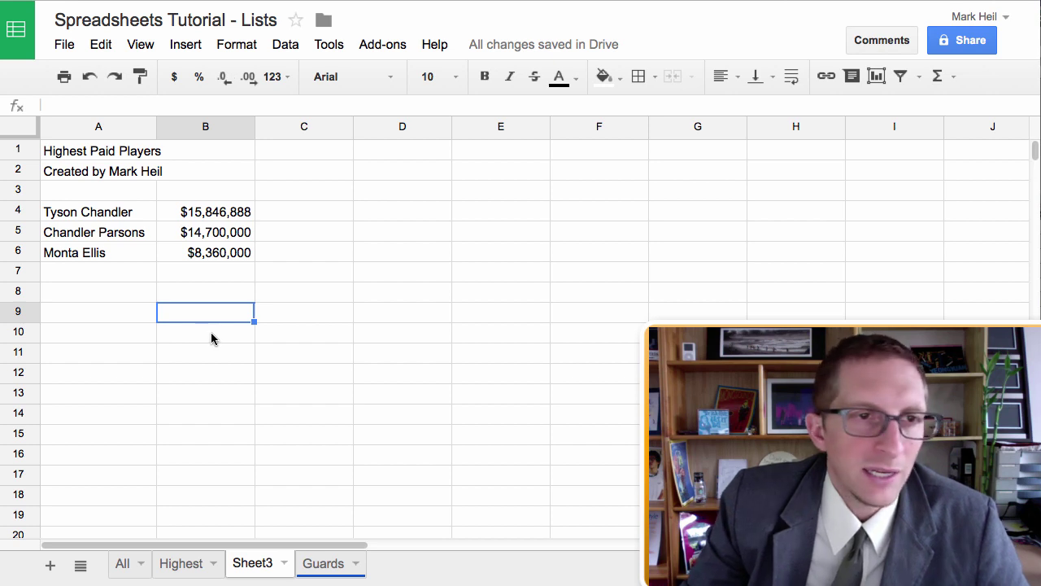
pyautogui.click(290, 213)
pyautogui.click(289, 192)
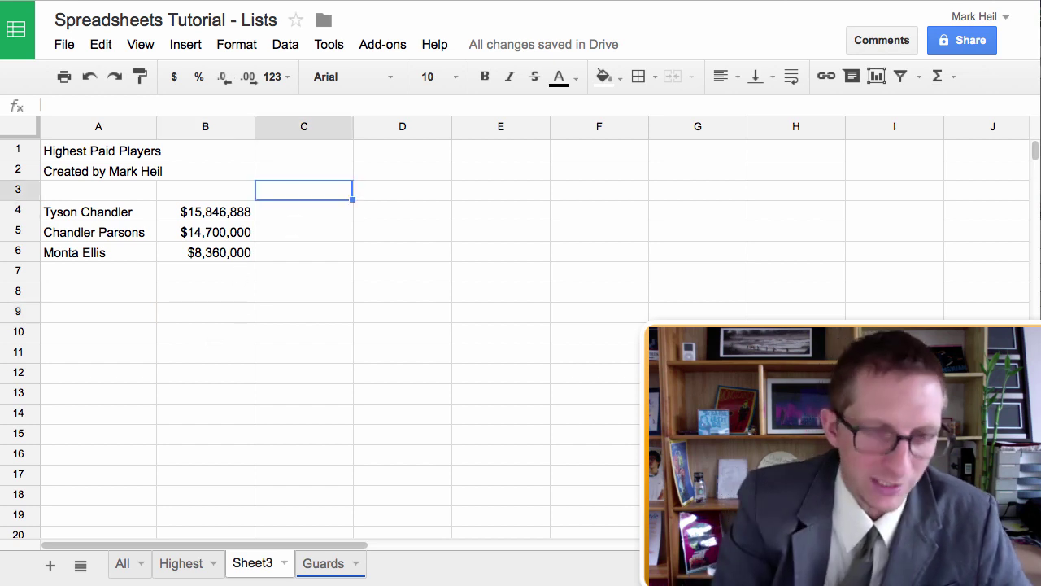
pyautogui.write('b')
pyautogui.write('Bonus')
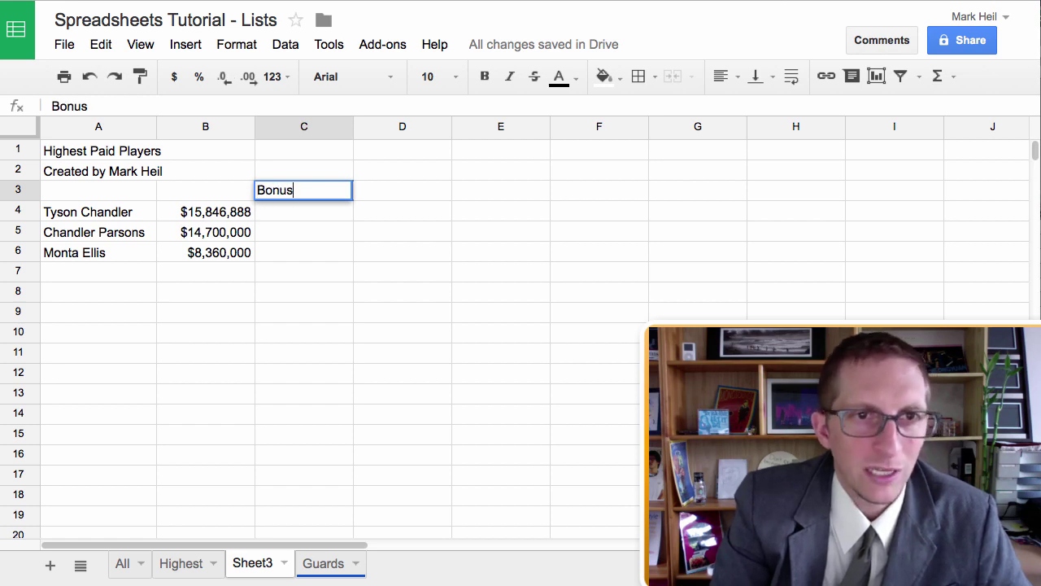
pyautogui.press('Return')
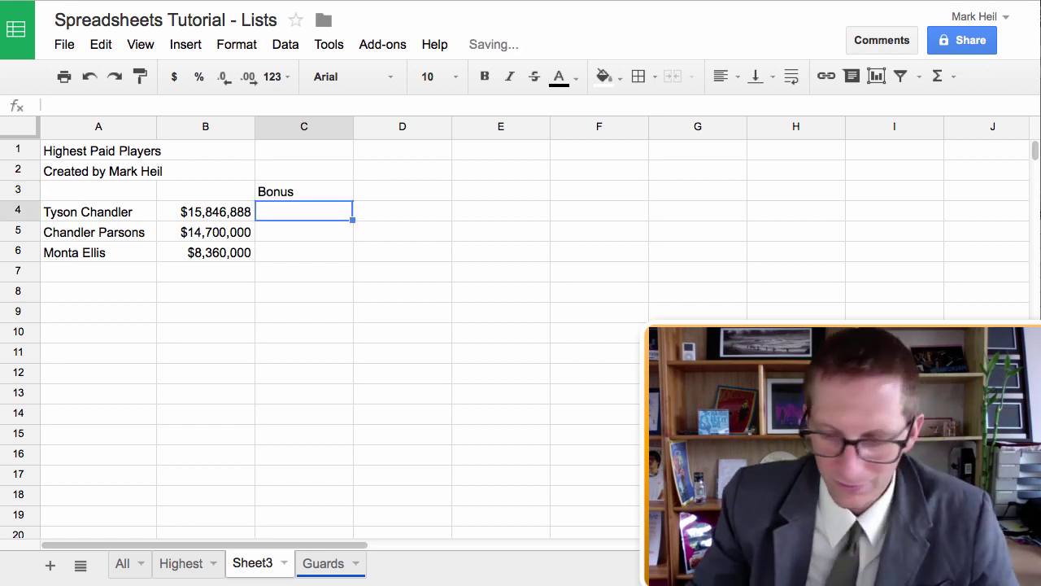
# - Enter bonuses of 10%, 15% and 20% in C4:C6
pyautogui.write('10')
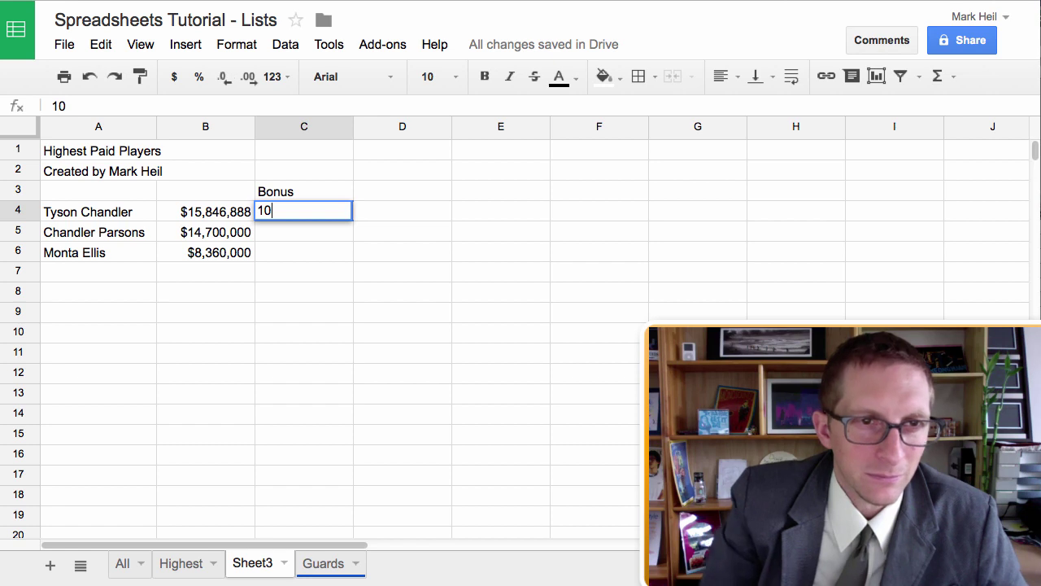
pyautogui.write('%')
pyautogui.press('Return')
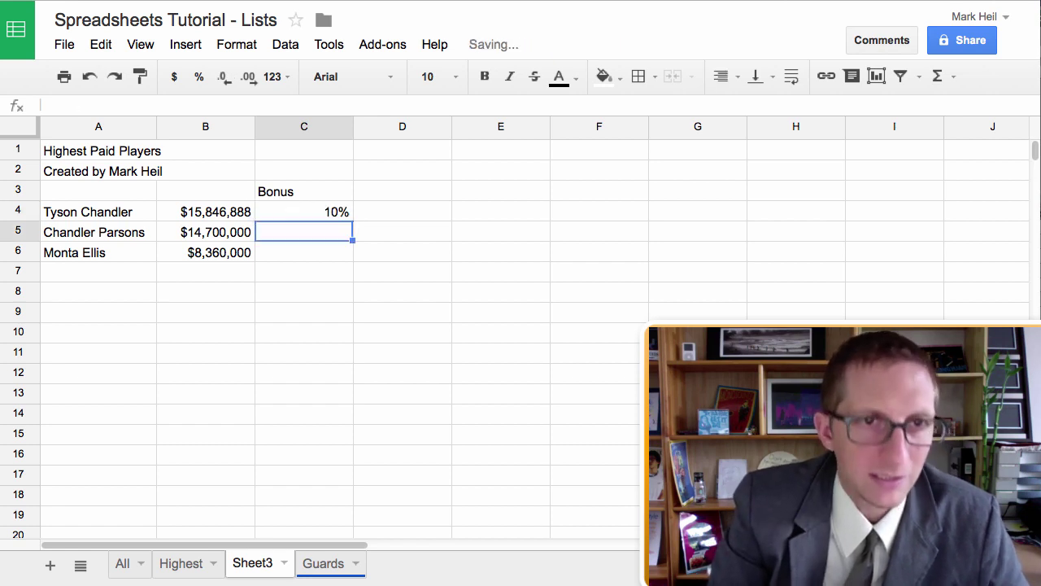
pyautogui.click(297, 214)
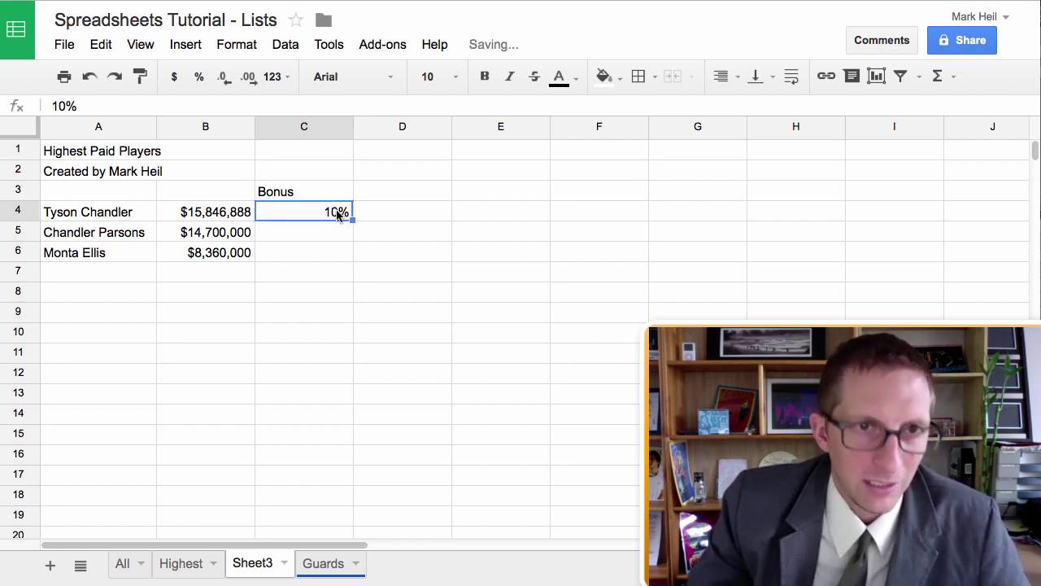
pyautogui.hotkey('ctrl', 'c')
pyautogui.click(366, 198)
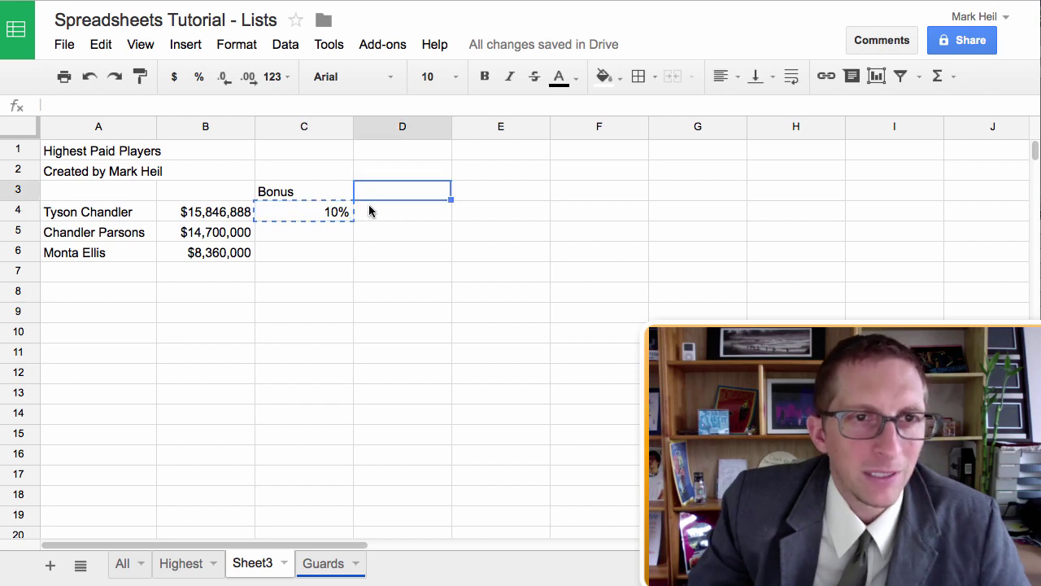
pyautogui.click(317, 236)
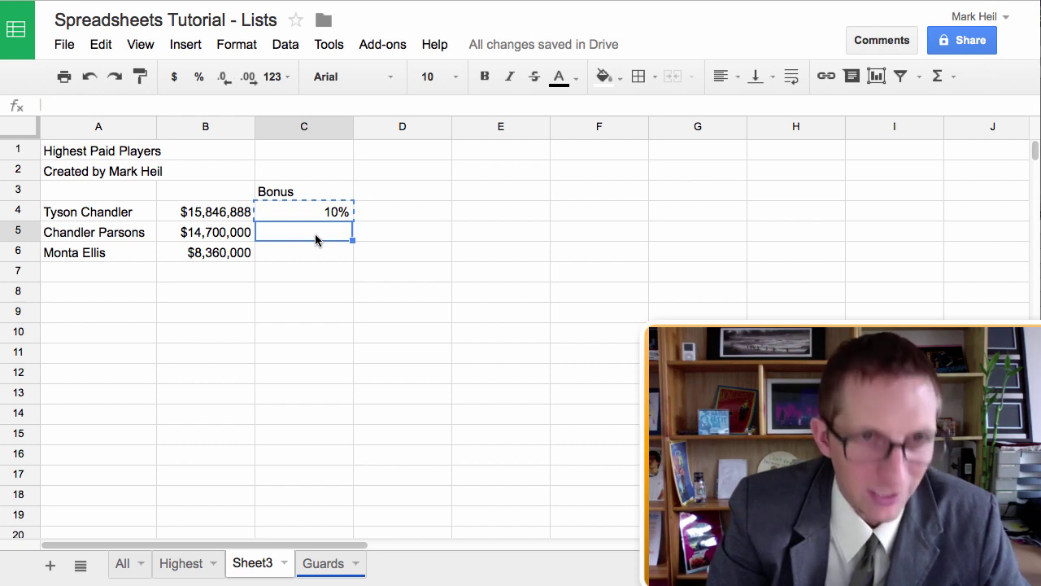
pyautogui.write('15')
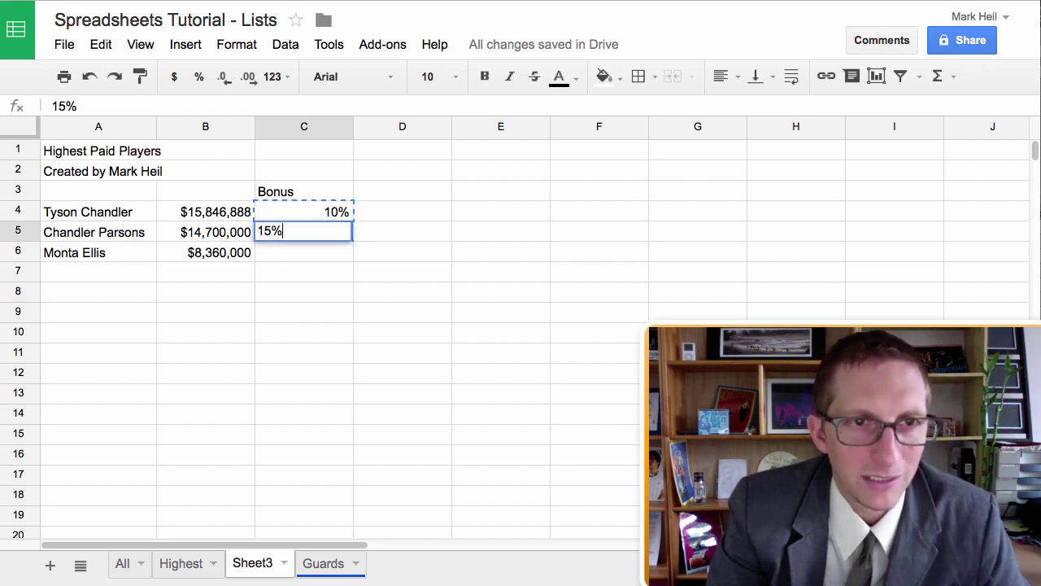
pyautogui.press('Return')
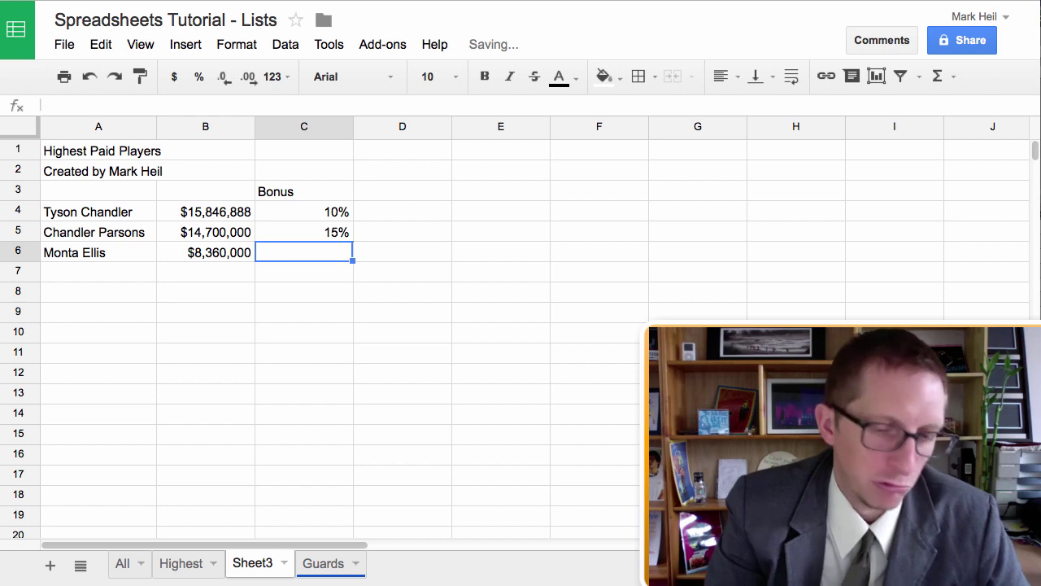
pyautogui.write('20')
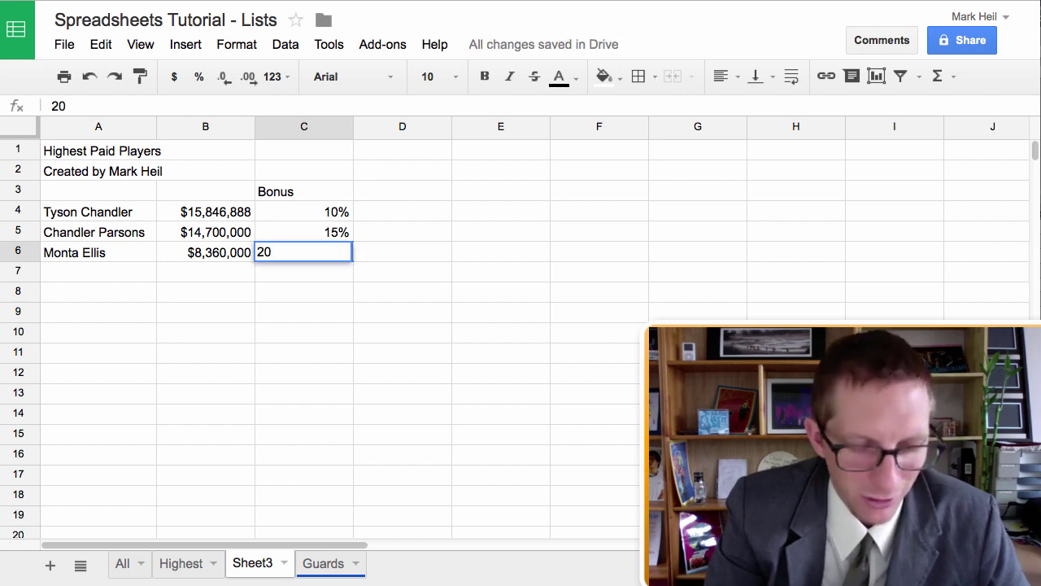
pyautogui.write('%')
pyautogui.press('Return')
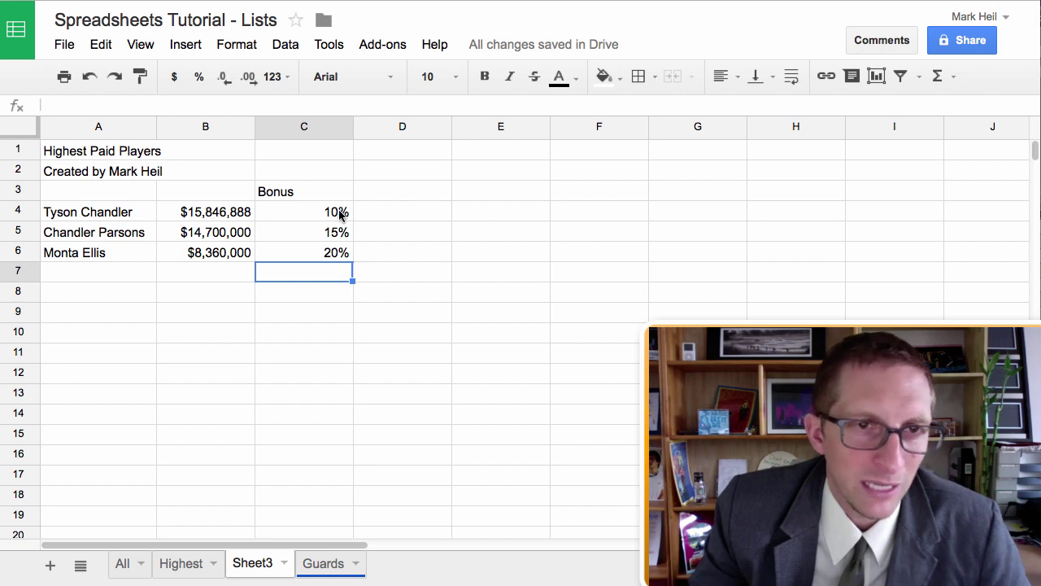
pyautogui.click(378, 216)
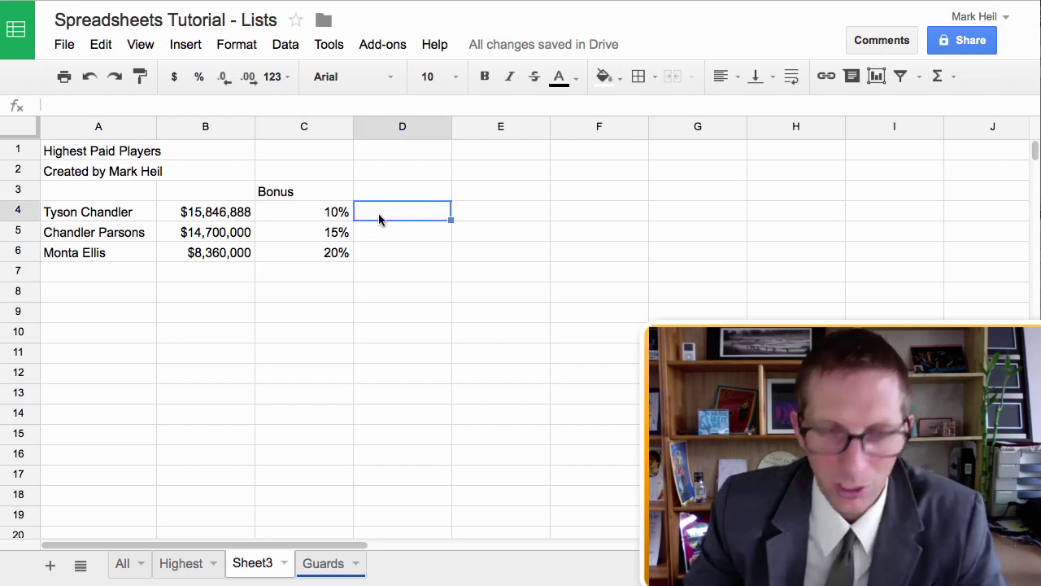
# - Build the formula =B4*C4+B4 in D4 for the first player's salary plus bonus
pyautogui.write('=')
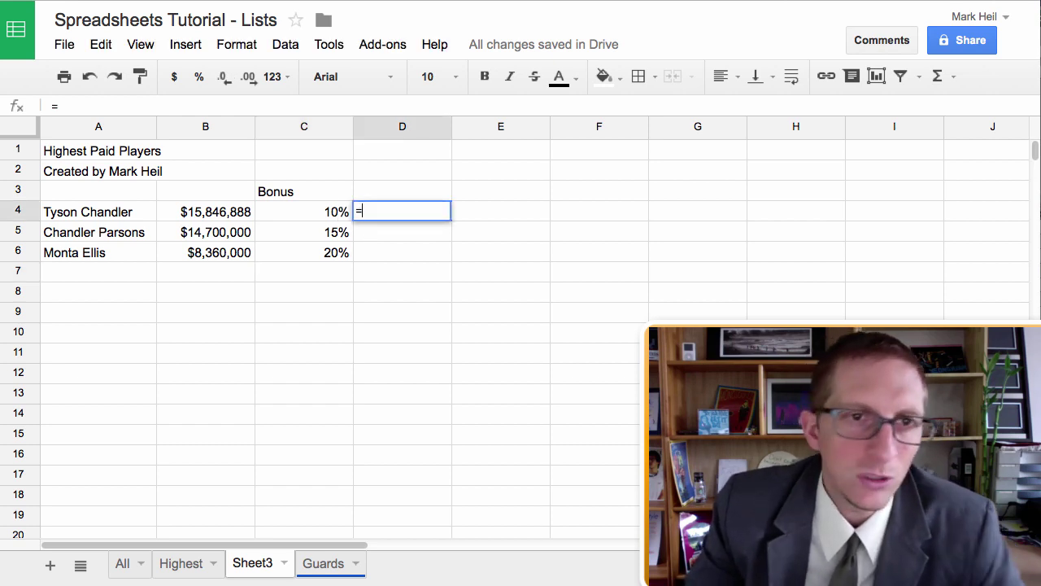
pyautogui.click(228, 214)
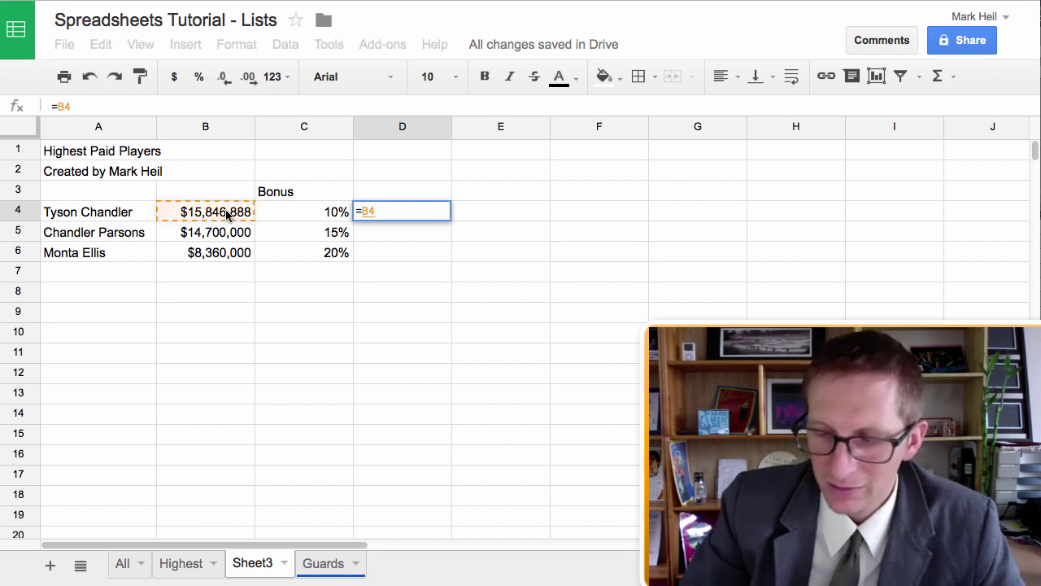
pyautogui.write('*')
pyautogui.click(335, 215)
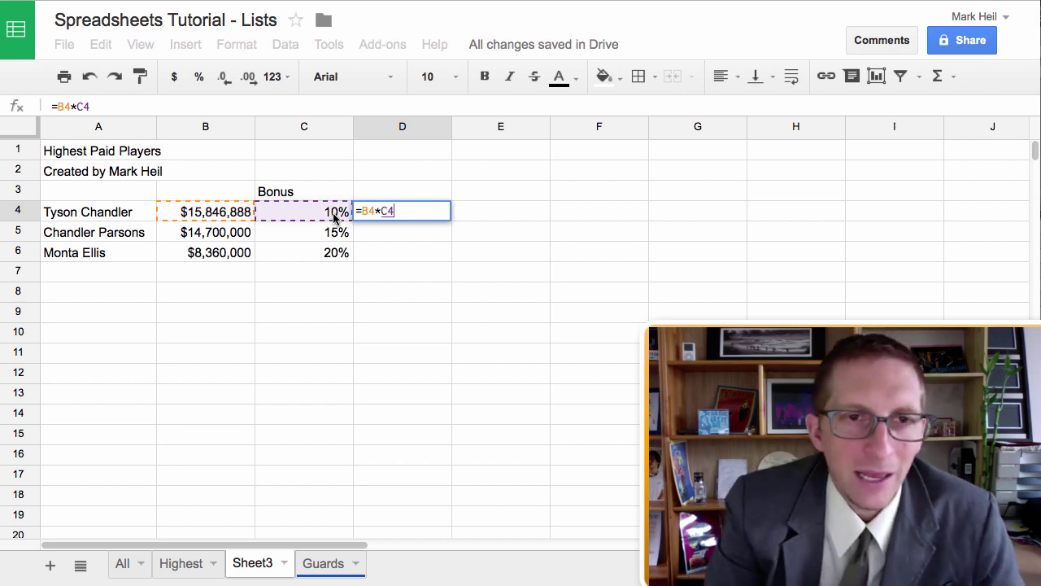
pyautogui.press('Return')
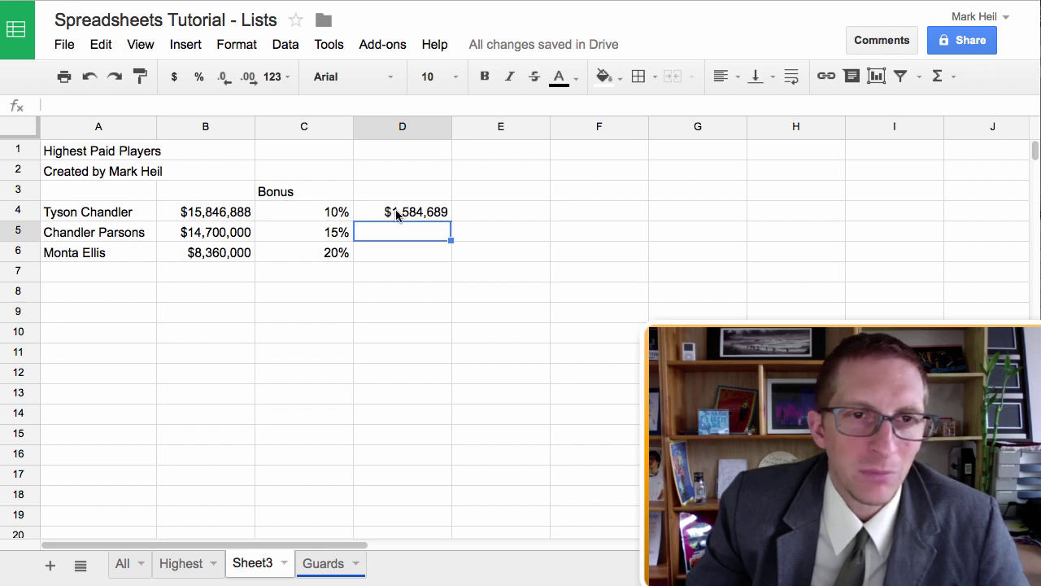
pyautogui.click(432, 220)
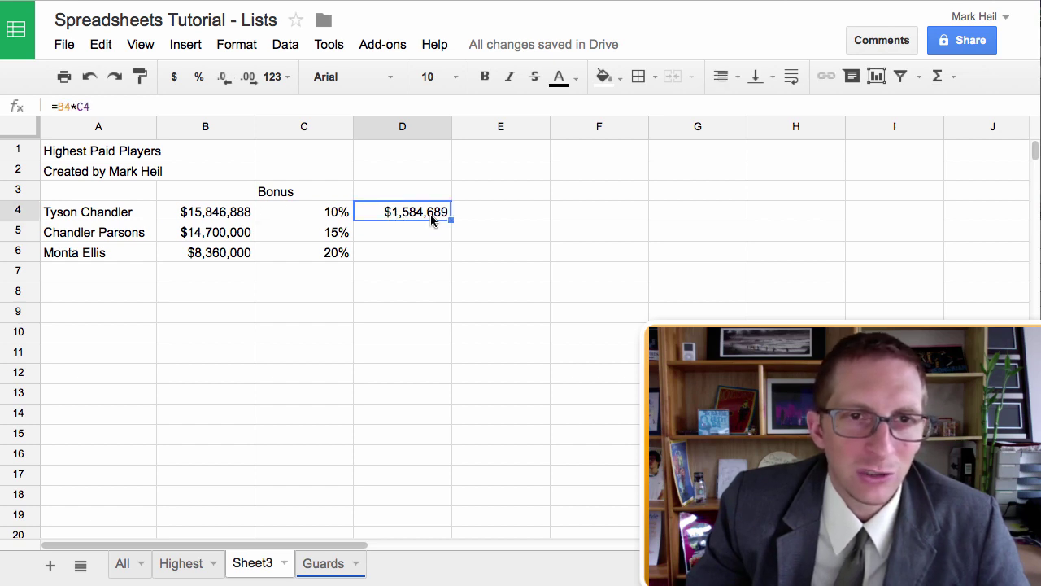
pyautogui.doubleClick(400, 214)
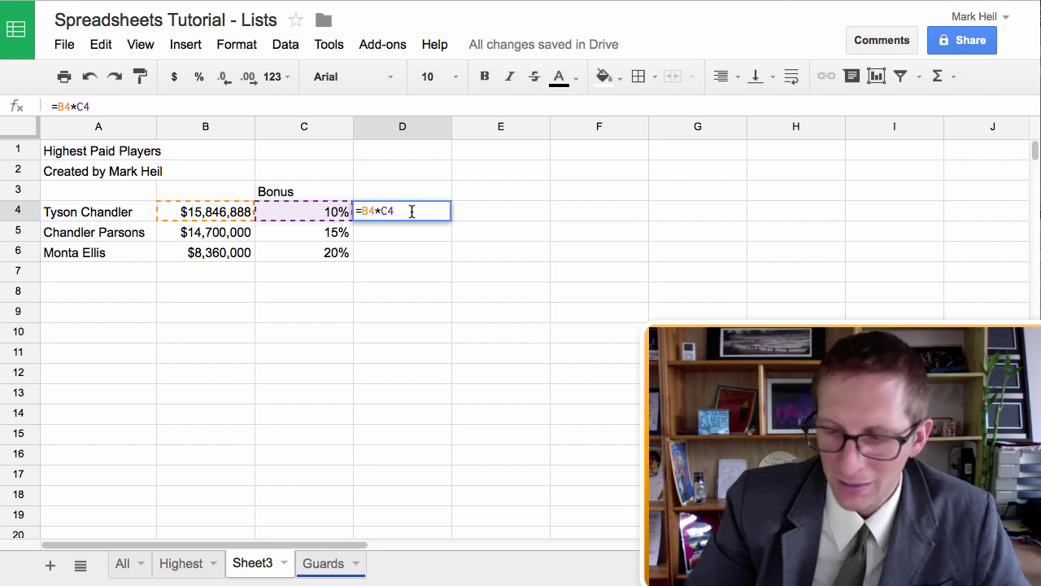
pyautogui.write('+')
pyautogui.click(220, 216)
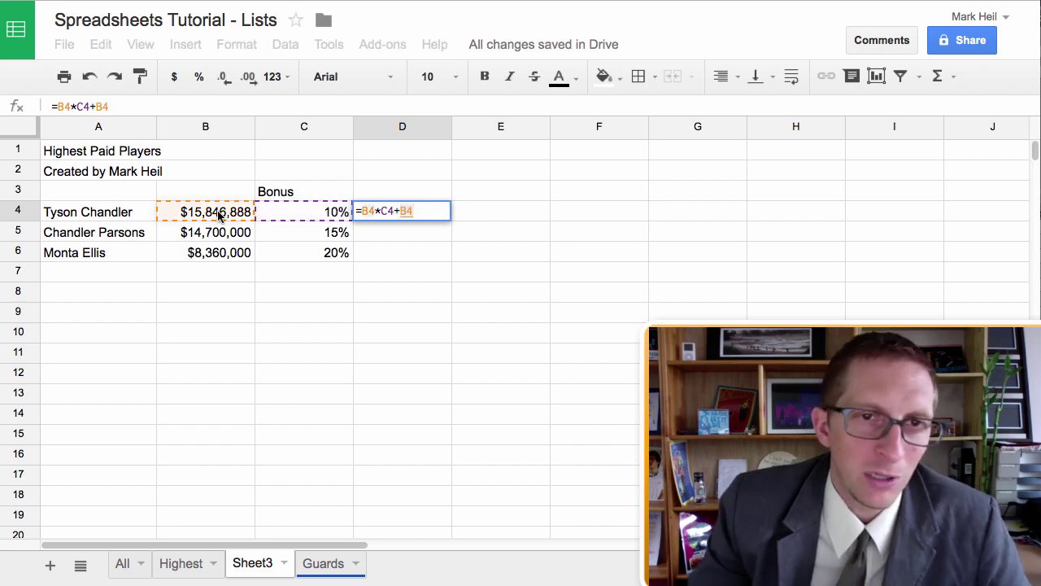
pyautogui.press('Return')
pyautogui.click(380, 216)
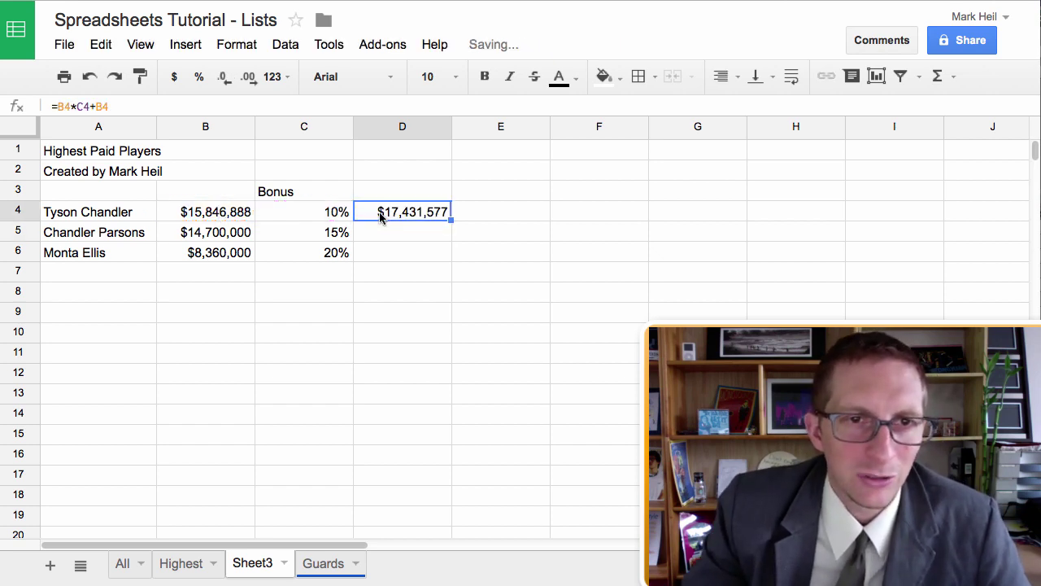
# - Head D3 'New Contract' and fill the D4 formula down to D6
pyautogui.click(376, 196)
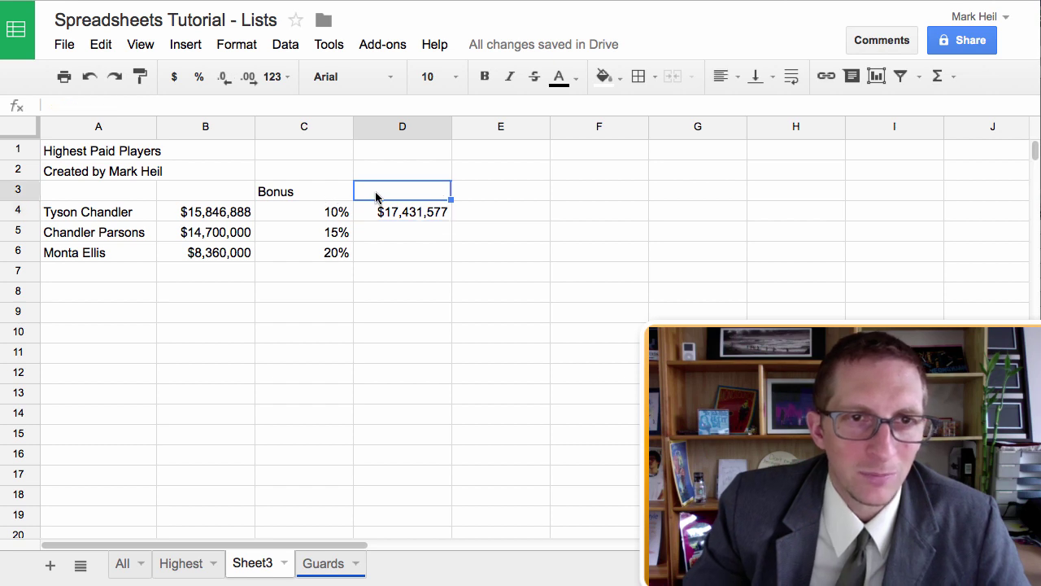
pyautogui.write('New Contr')
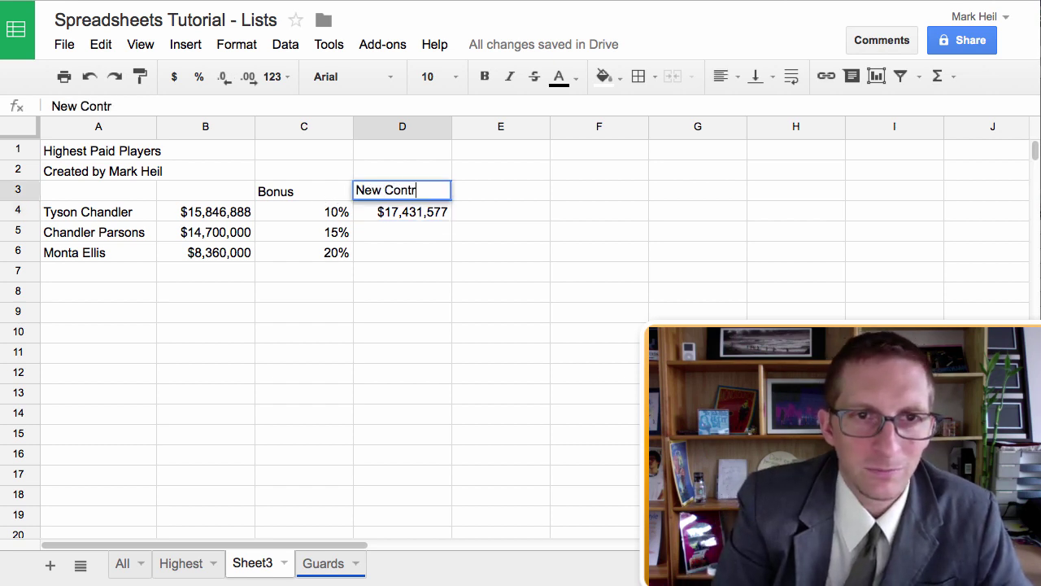
pyautogui.write('act')
pyautogui.press('Return')
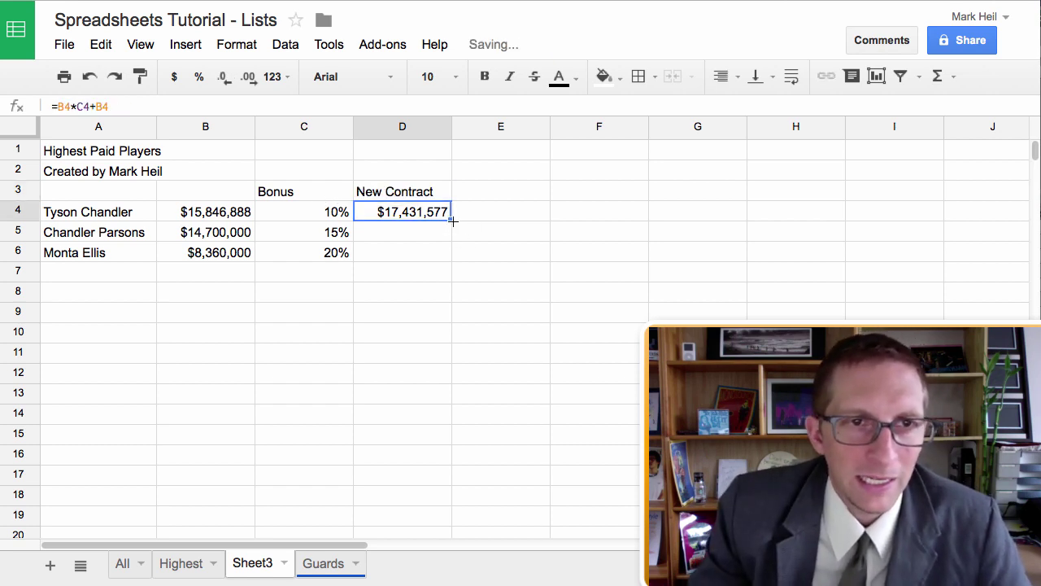
pyautogui.moveTo(452, 220); pyautogui.dragTo(449, 262)
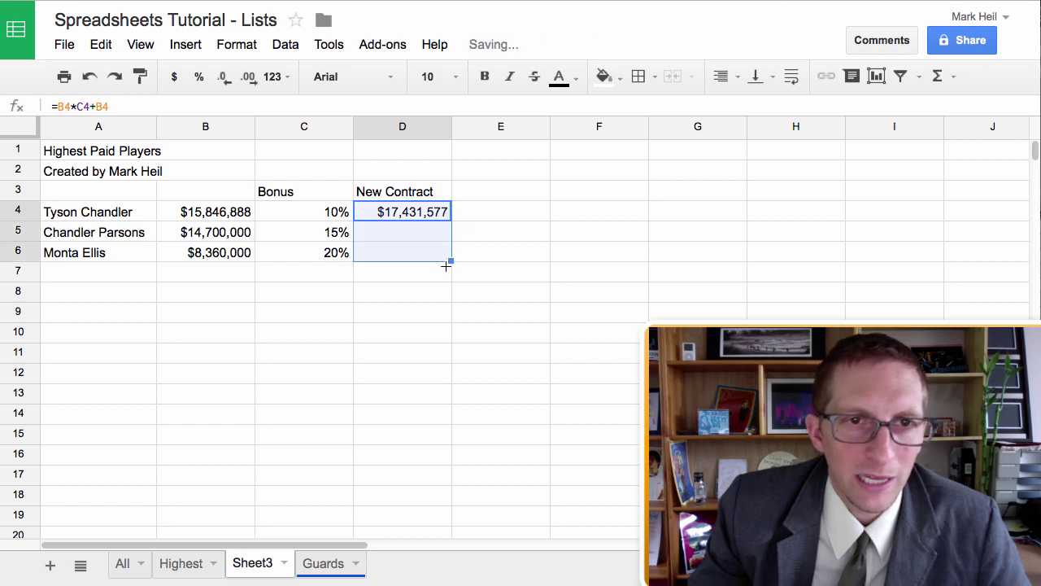
pyautogui.click(423, 303)
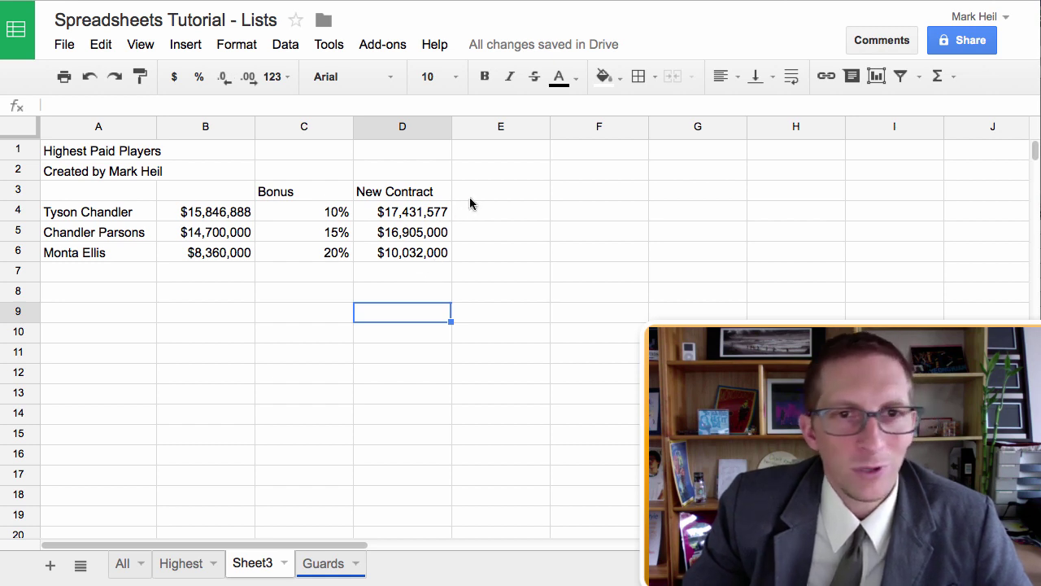
# - Enter 1,000,000 in E4 and fill it down to E6
pyautogui.click(502, 190)
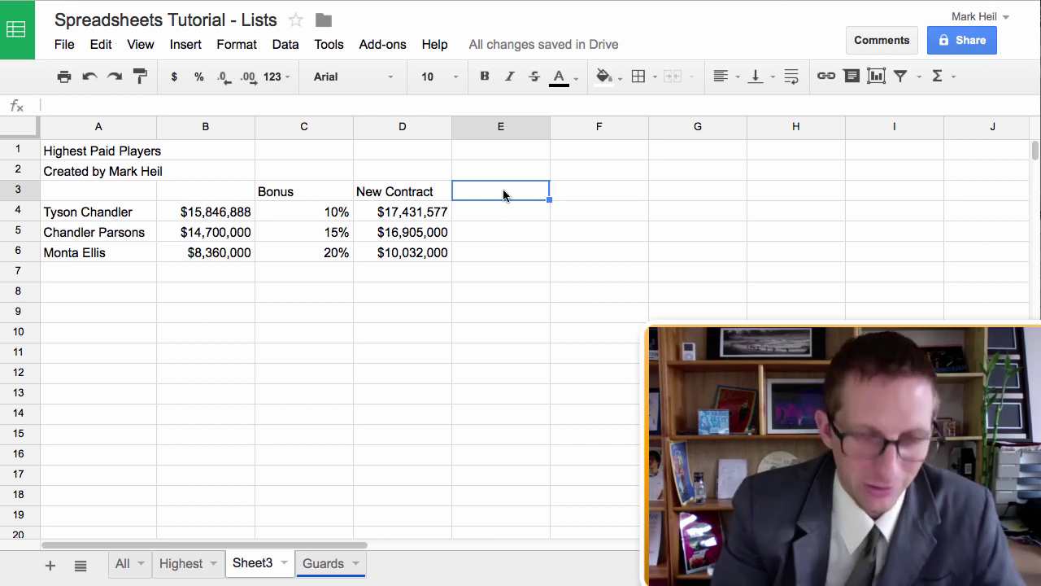
pyautogui.click(499, 211)
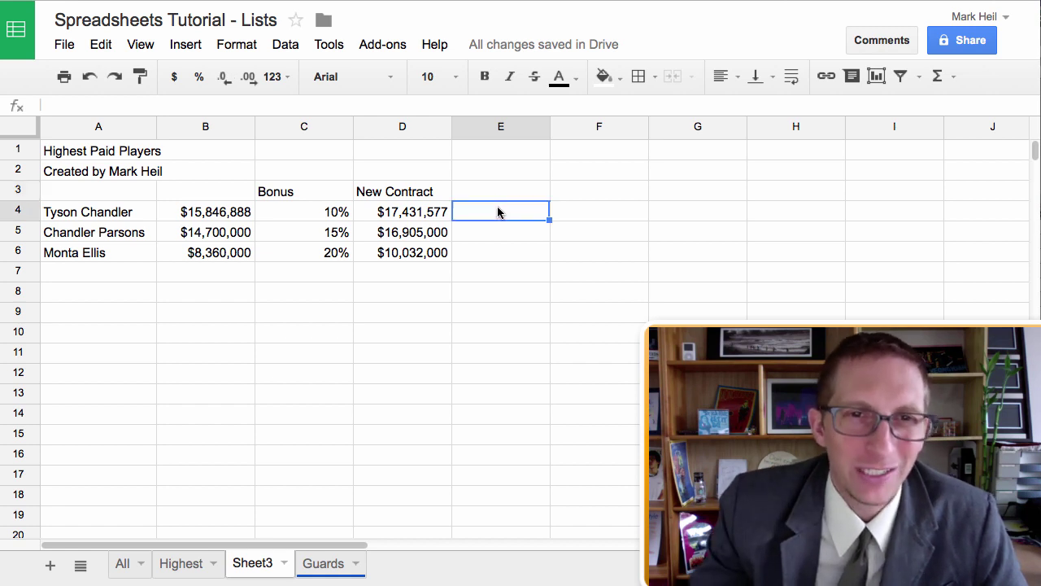
pyautogui.write('1')
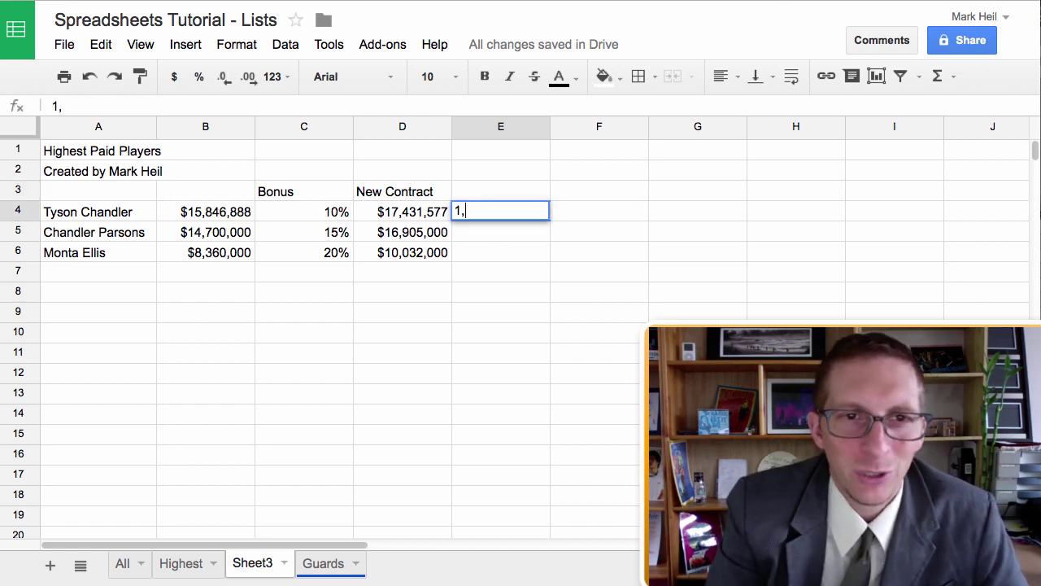
pyautogui.write(',000,000')
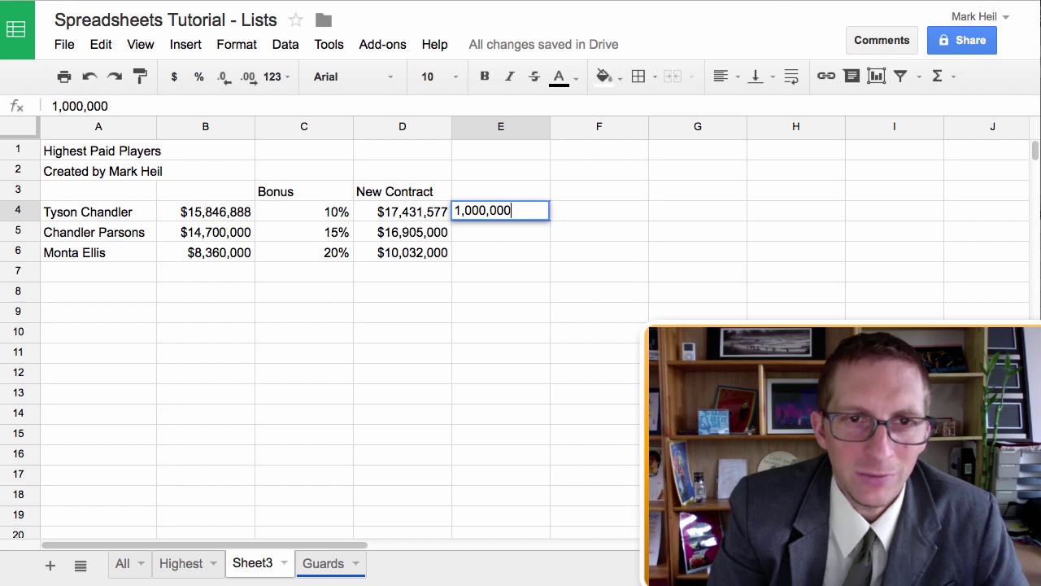
pyautogui.press('Return')
pyautogui.click(527, 216)
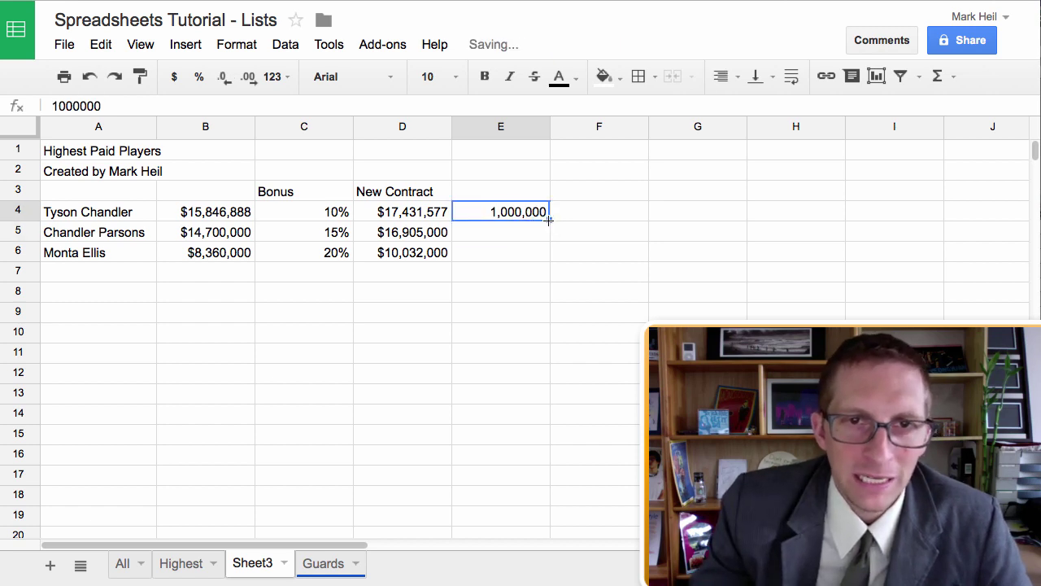
pyautogui.moveTo(553, 247); pyautogui.dragTo(552, 254)
pyautogui.click(548, 284)
# - Enter =D4-E4 in F4 and fill it down to F6
pyautogui.click(570, 214)
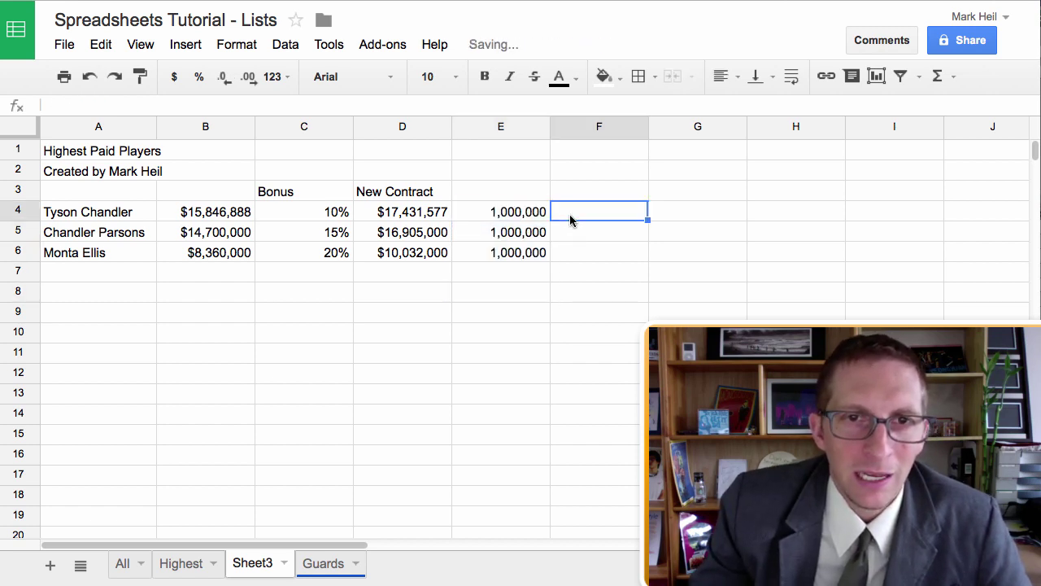
pyautogui.write('=')
pyautogui.click(425, 215)
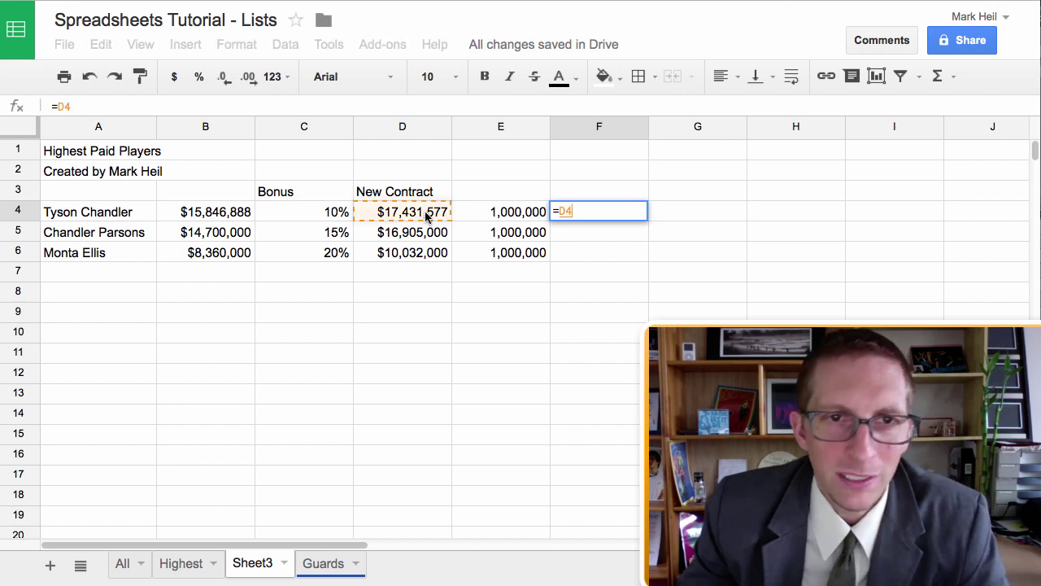
pyautogui.write('-')
pyautogui.click(509, 219)
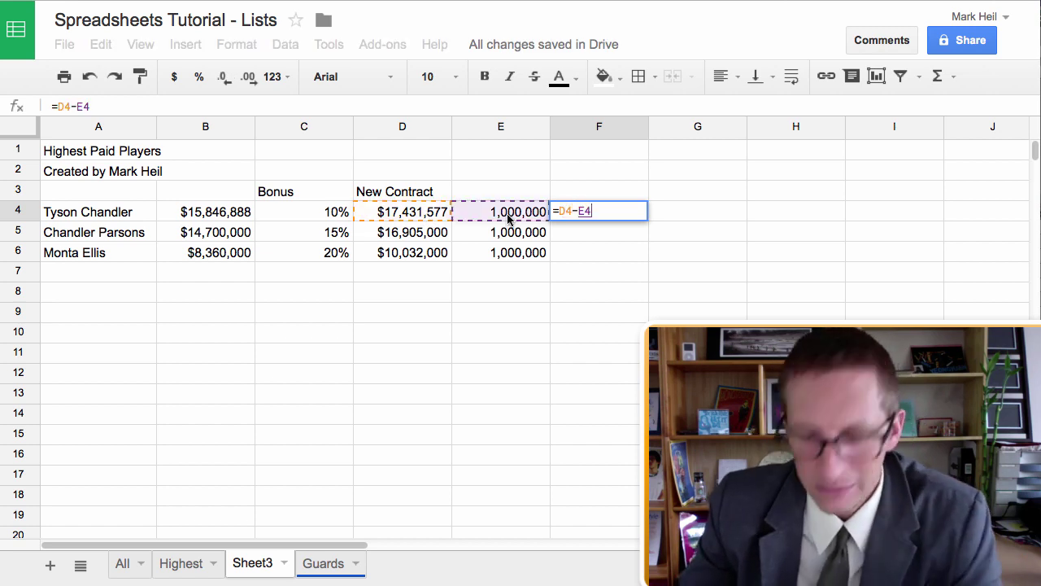
pyautogui.press('Return')
pyautogui.click(579, 221)
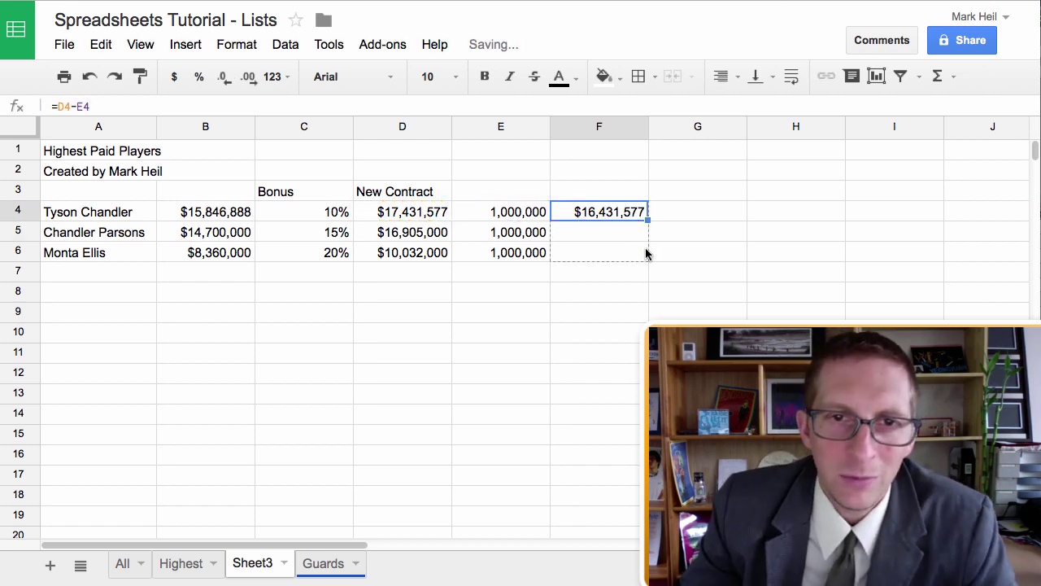
pyautogui.moveTo(647, 220); pyautogui.dragTo(647, 254)
pyautogui.click(612, 195)
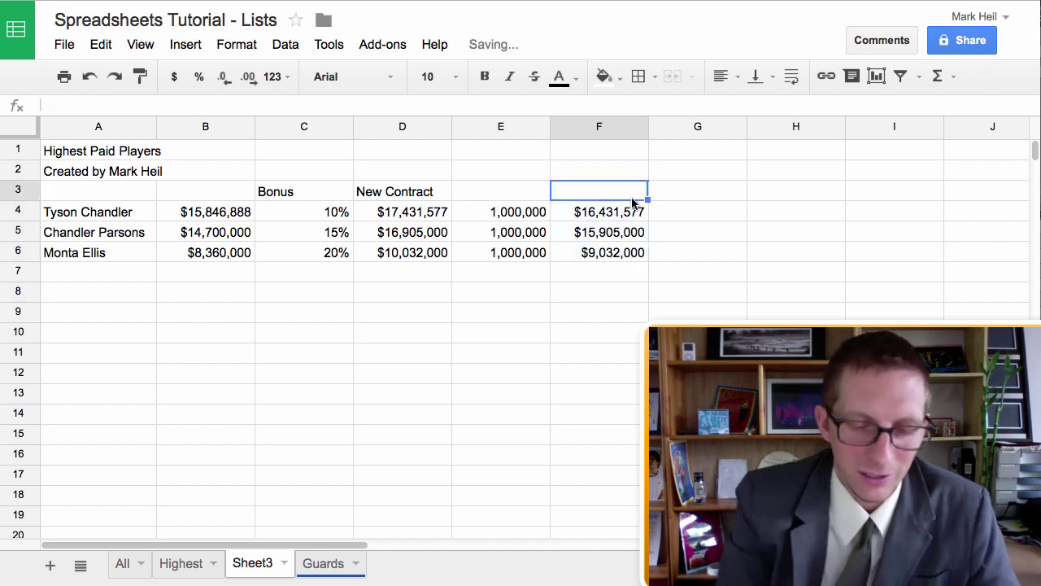
# - Head F3 'Don't Score' and make header row 3 bold
pyautogui.write("Don't Score")
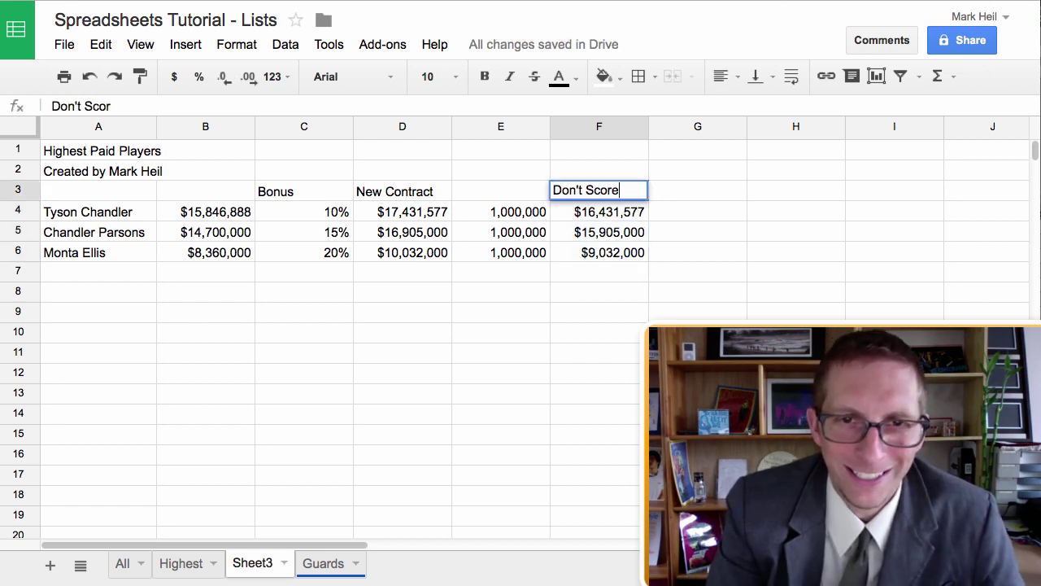
pyautogui.press('Return')
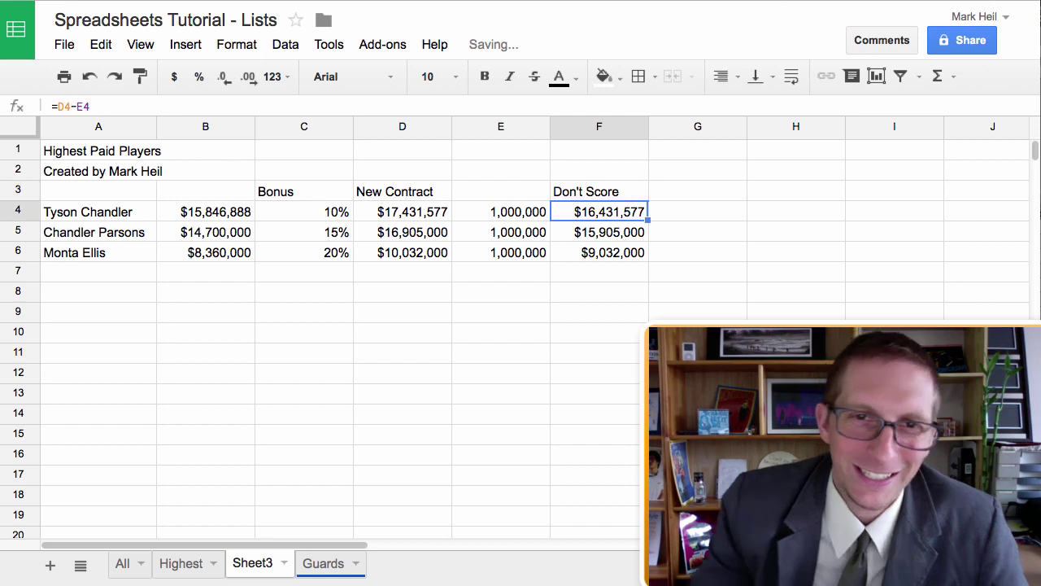
pyautogui.click(555, 316)
pyautogui.click(13, 191)
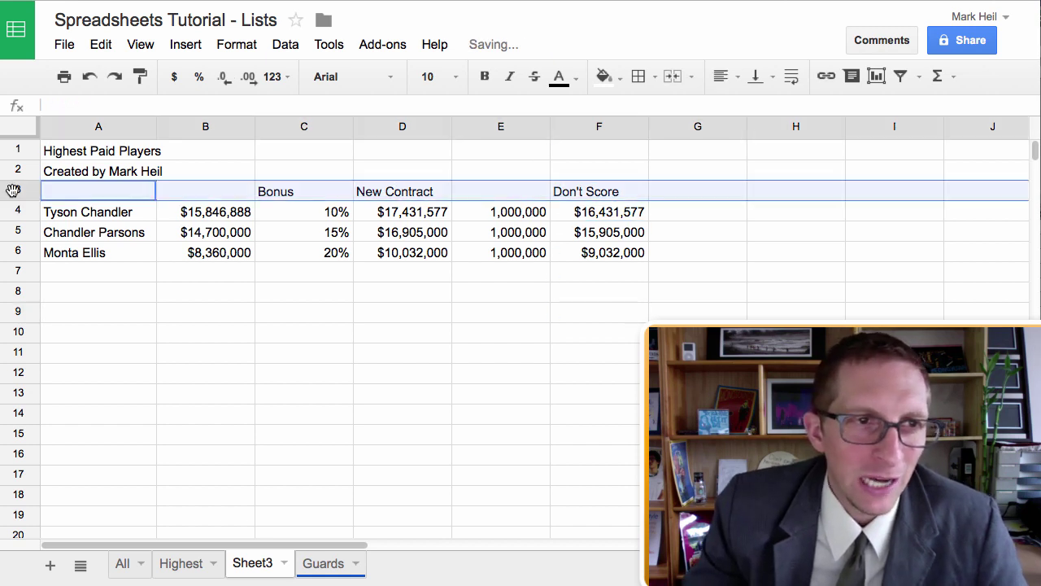
pyautogui.hotkey('ctrl', 'b')
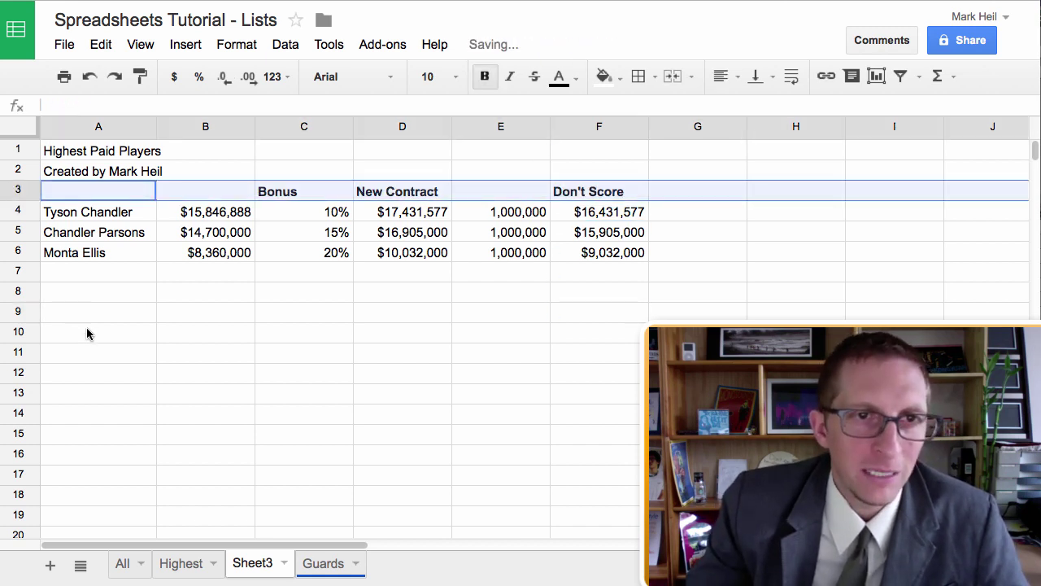
pyautogui.click(87, 328)
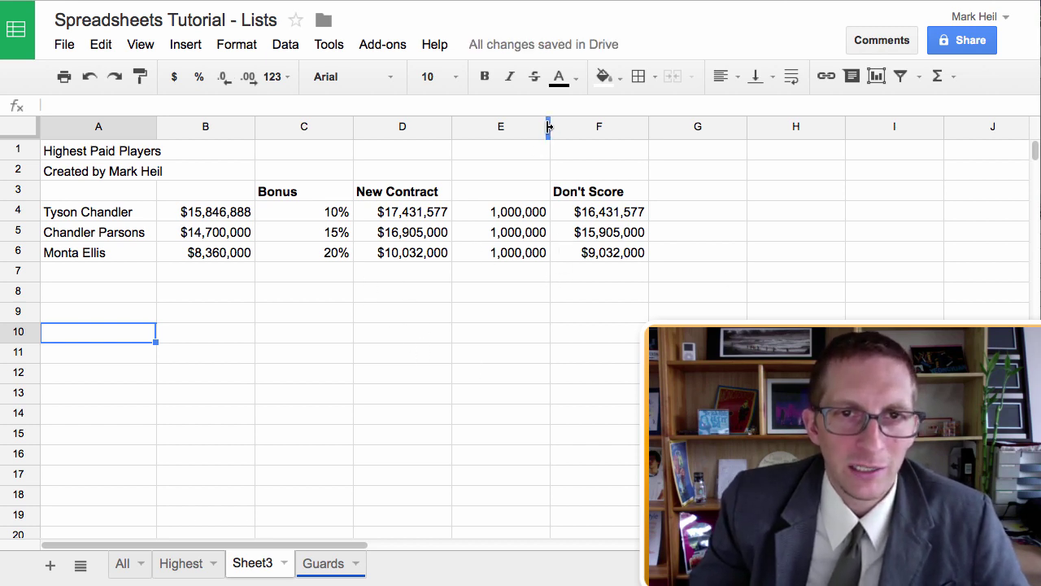
# - Rename Sheet3 to 'Top 3' and return to the All sheet
pyautogui.click(130, 570)
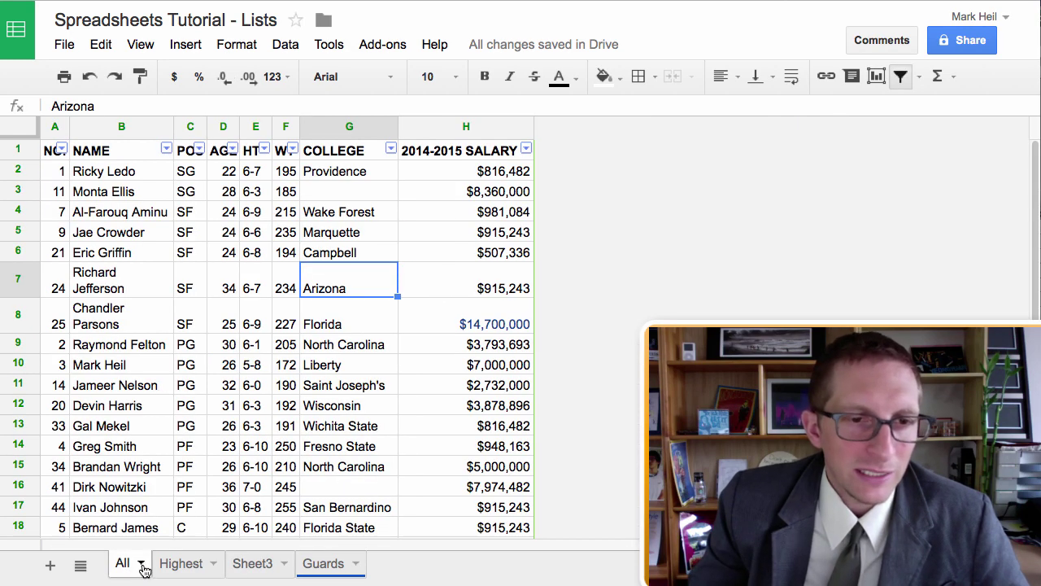
pyautogui.doubleClick(249, 564)
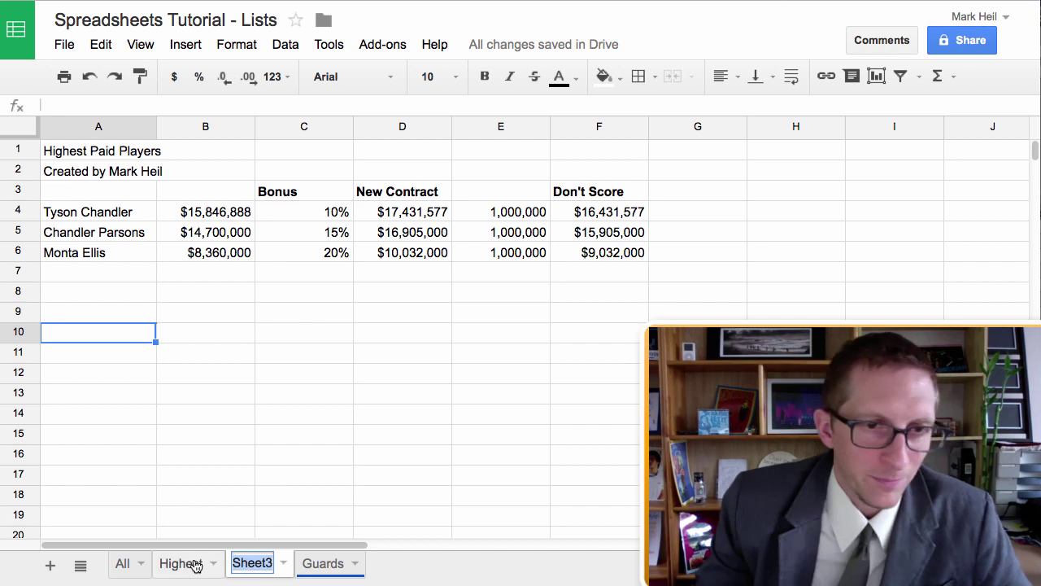
pyautogui.click(194, 567)
pyautogui.doubleClick(249, 565)
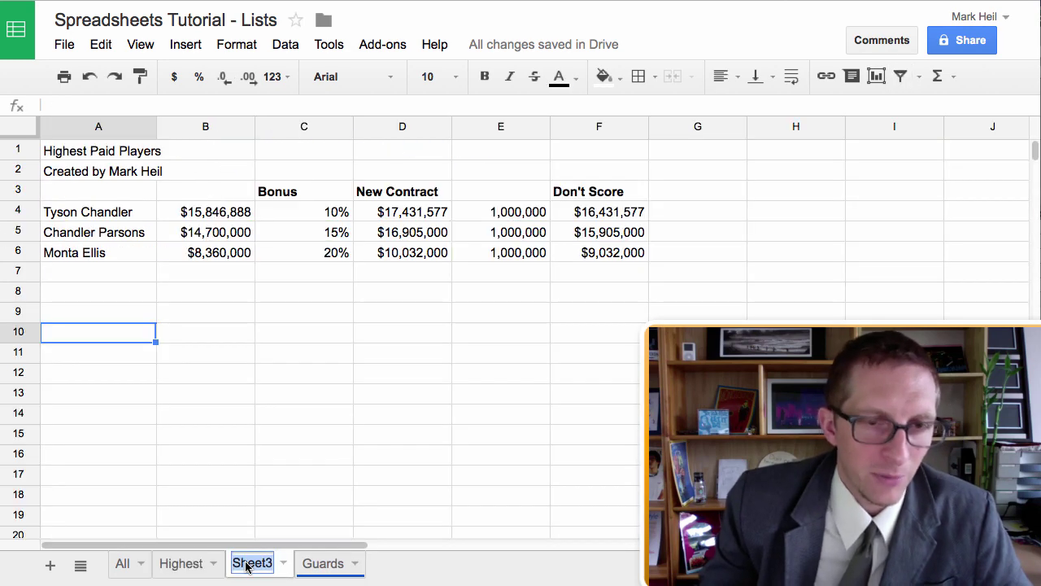
pyautogui.write('Tip')
pyautogui.press('BackSpace')
pyautogui.press('BackSpace')
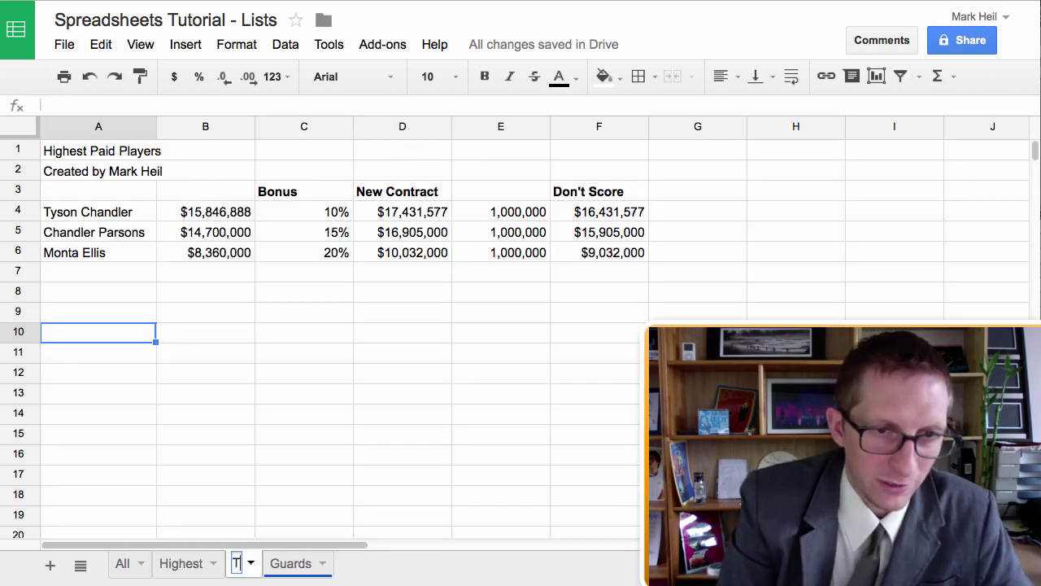
pyautogui.write('op 3')
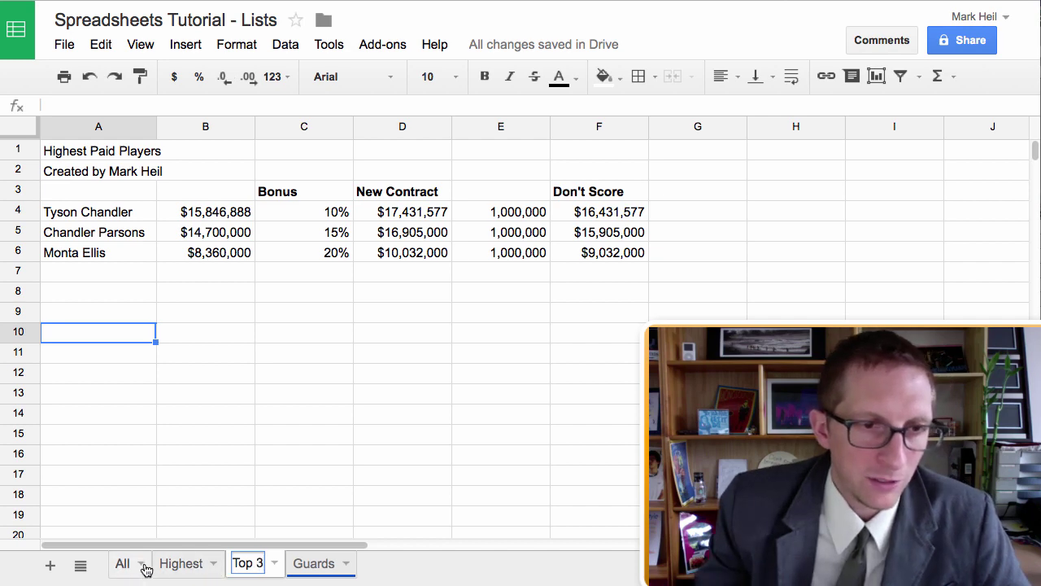
pyautogui.click(124, 565)
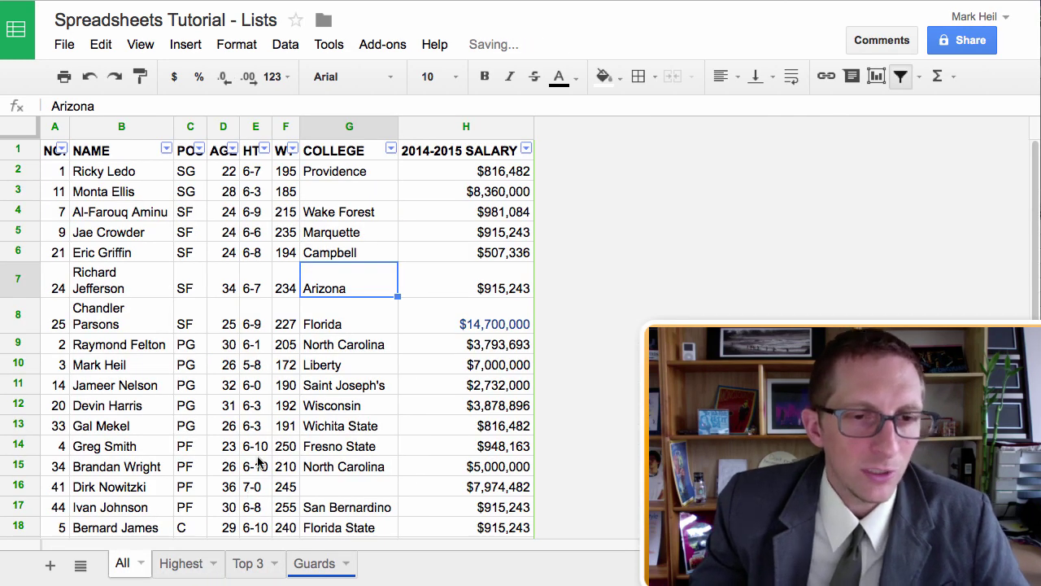